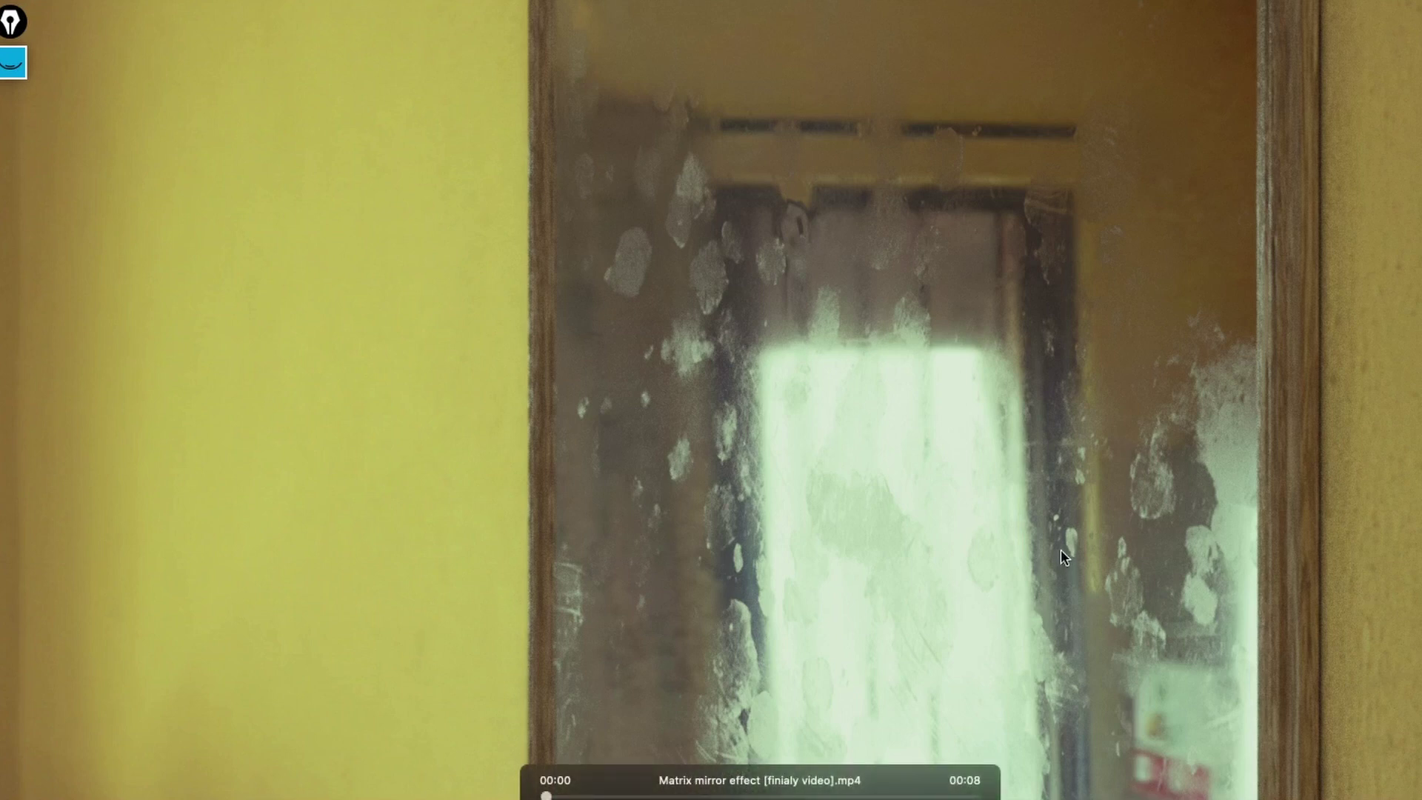
# Step: Play the finished video Matrix mirror effect [finialy video].mp4 and close it
pyautogui.press('space')
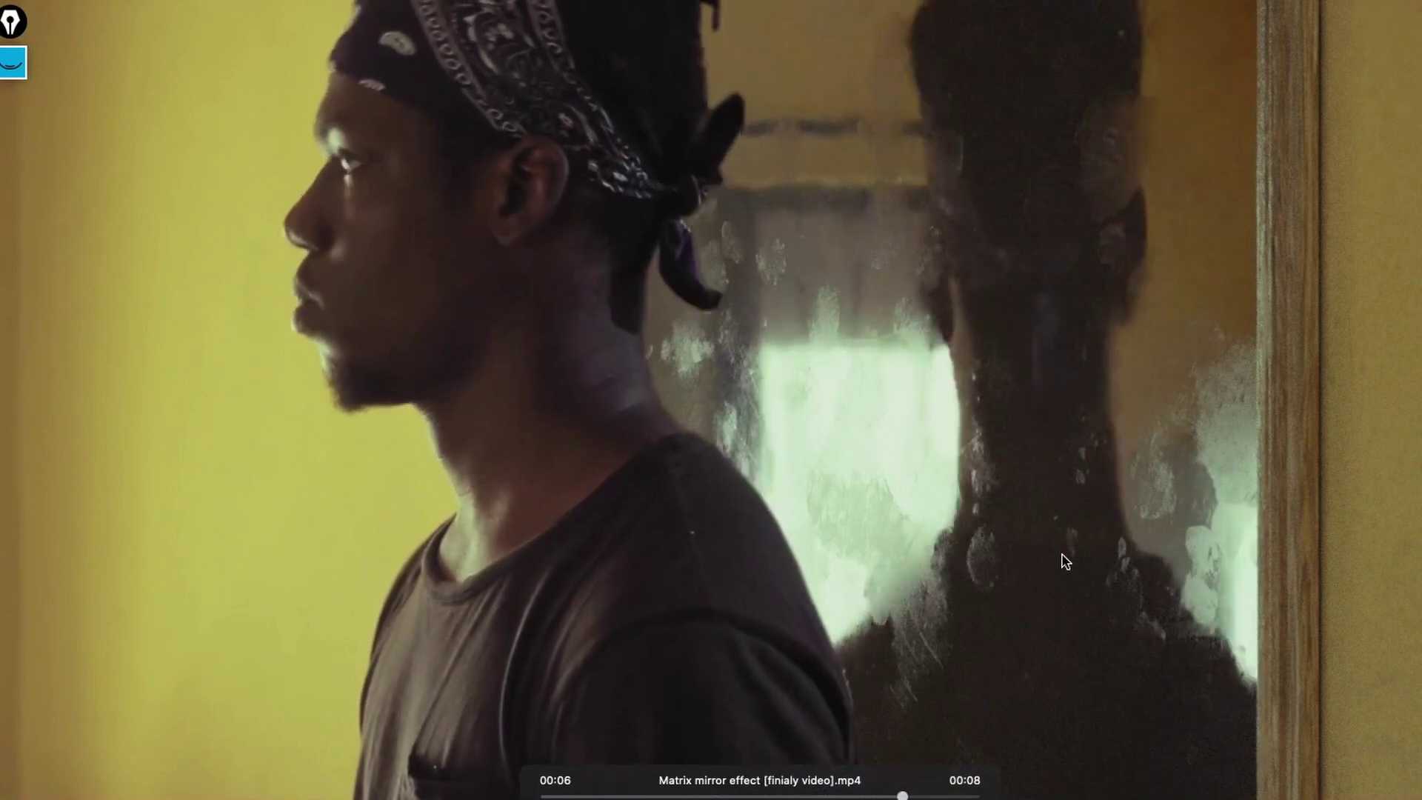
pyautogui.press('space')
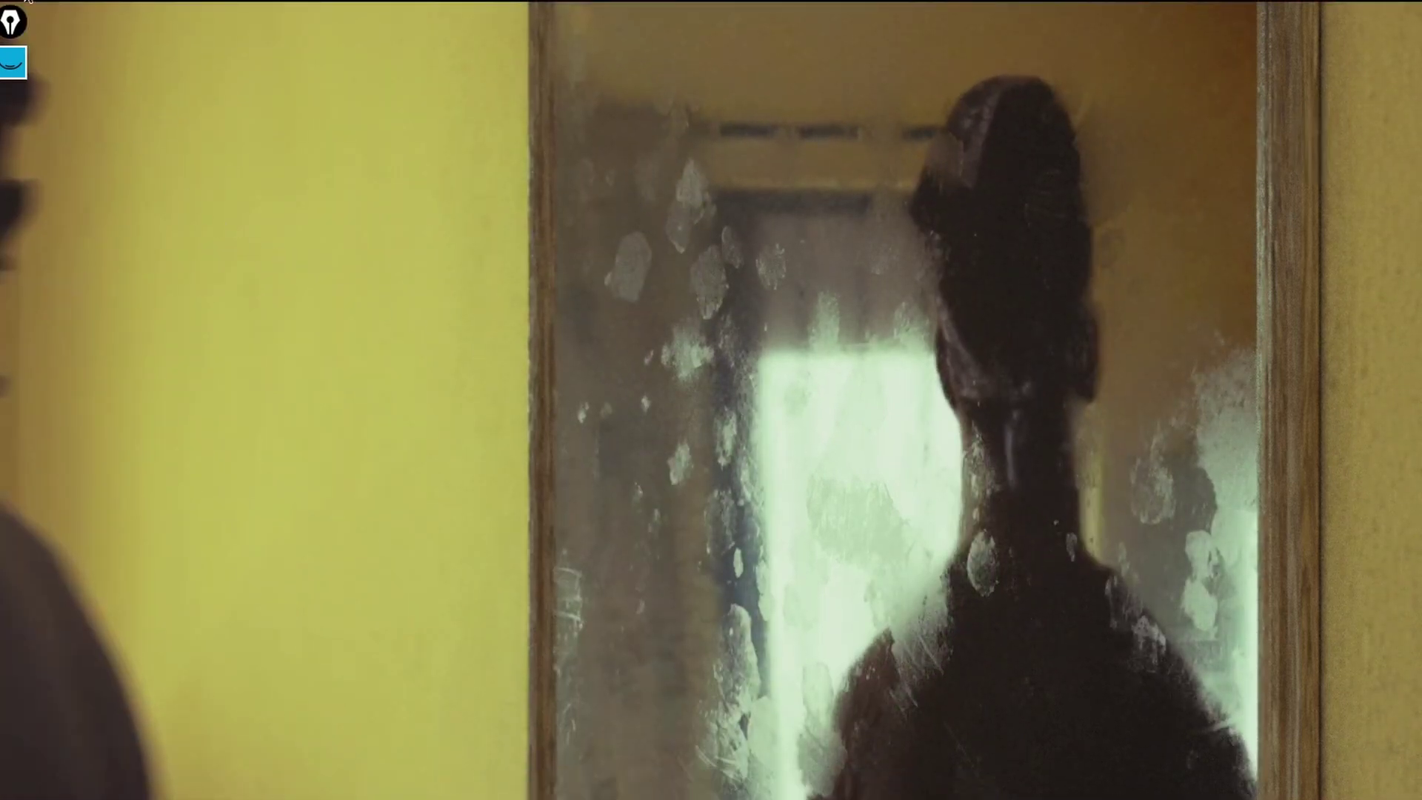
pyautogui.press('Escape')
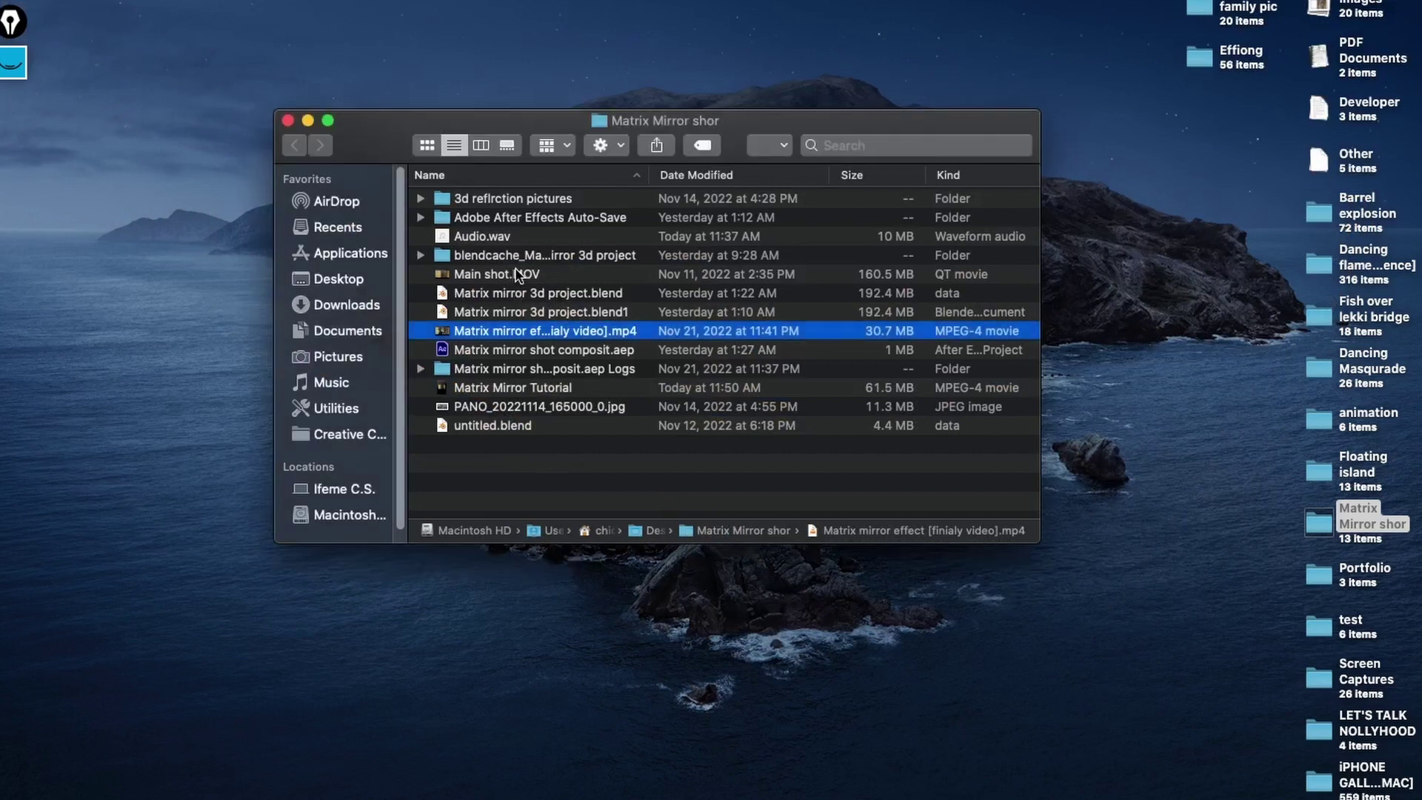
# Step: Preview Main shot.MOV from the Matrix Mirror shor folder and pause it with the actor in front of the door
pyautogui.click(513, 274)
pyautogui.press('space')
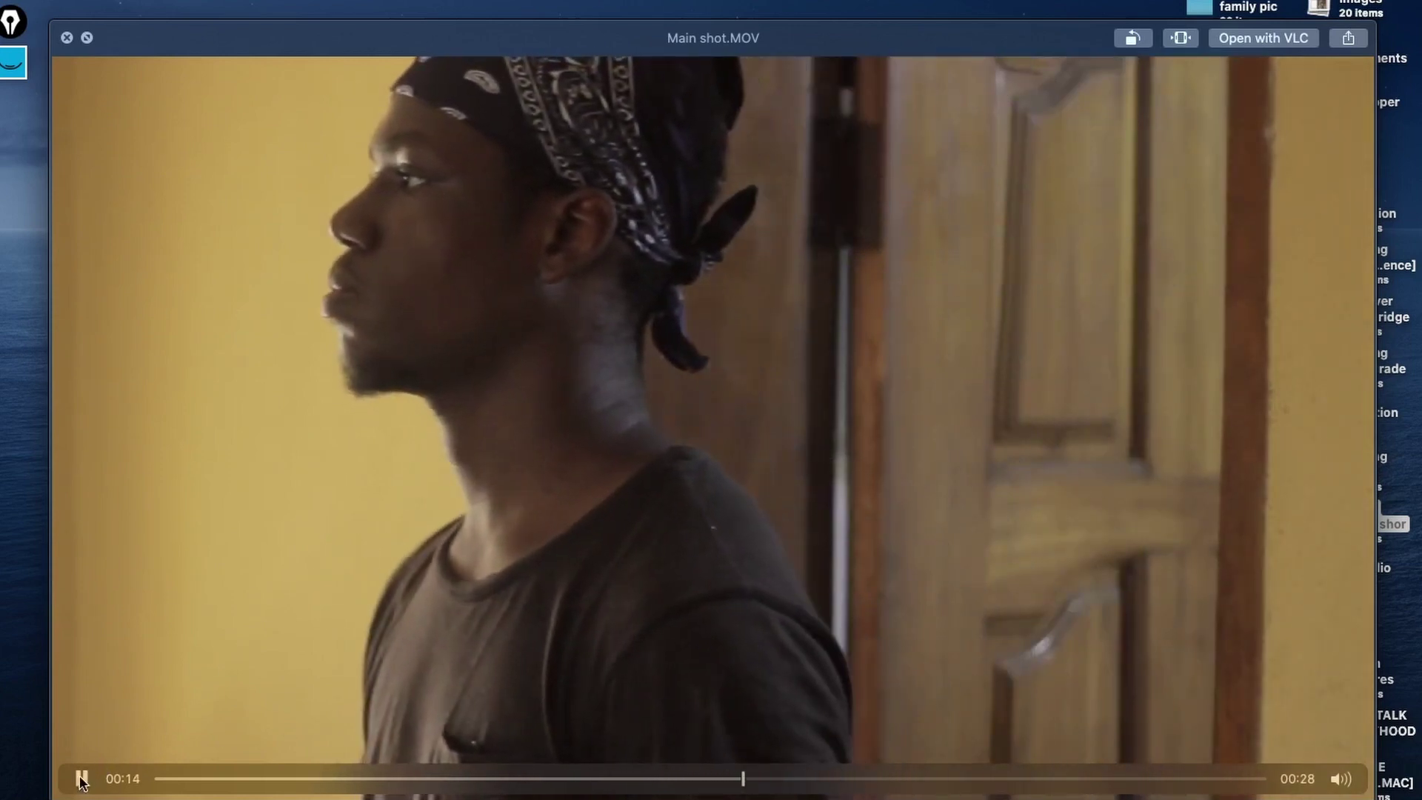
pyautogui.click(88, 776)
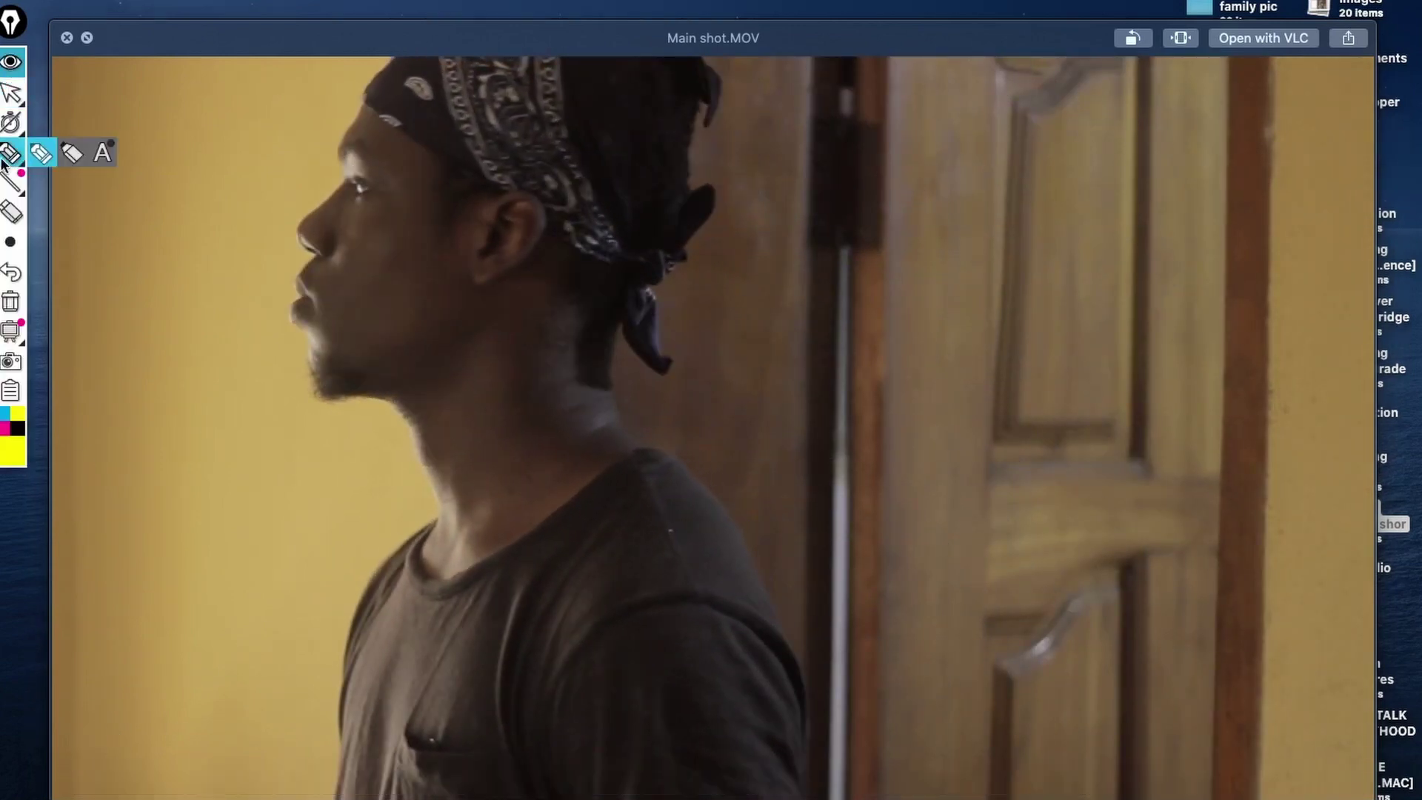
# Step: Outline the door area in yellow pen over the paused shot, sketch a lamp-like shape beside it, and clear the annotations
pyautogui.moveTo(10, 241)
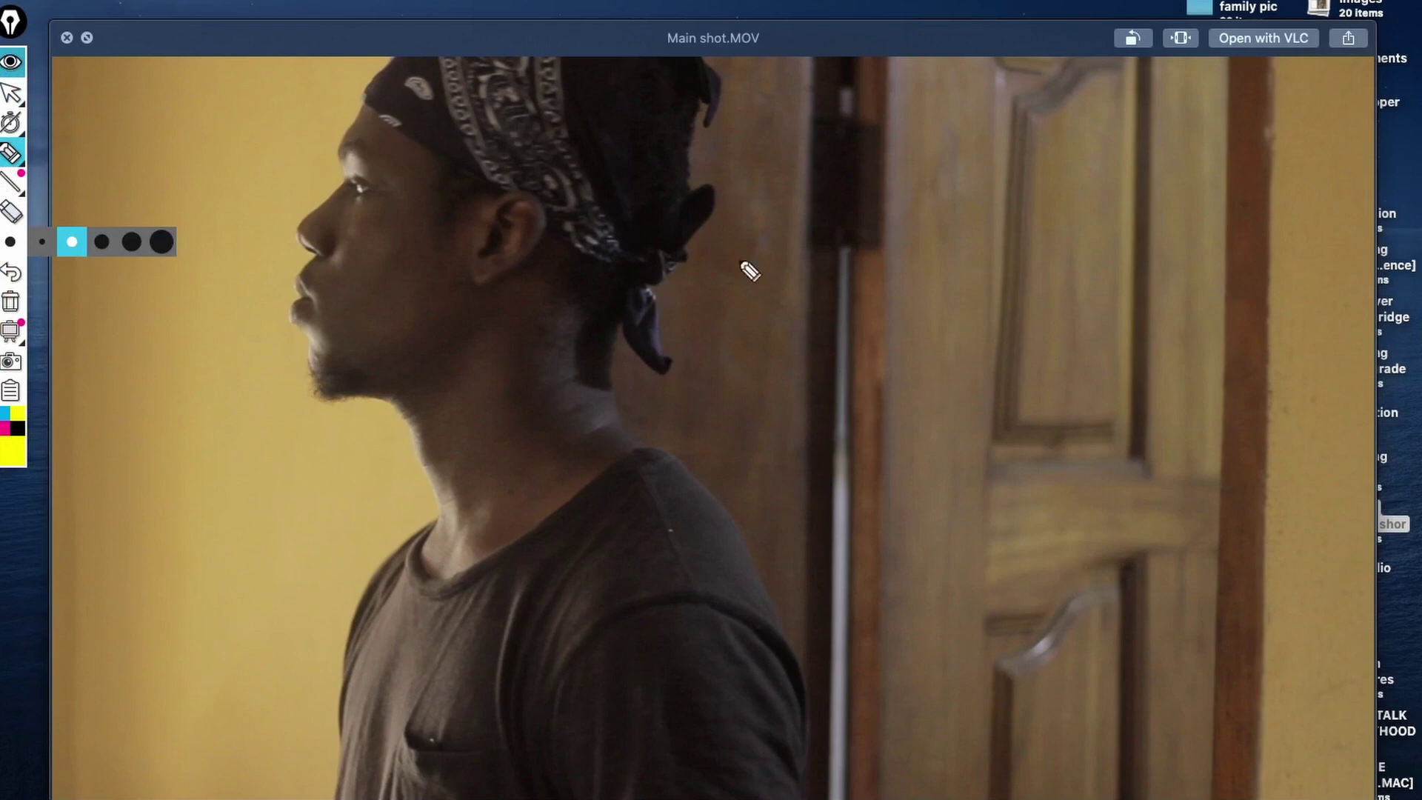
pyautogui.moveTo(768, 104)
pyautogui.mouseDown()
pyautogui.moveTo(1179, 235)
pyautogui.moveTo(999, 735)
pyautogui.moveTo(778, 713)
pyautogui.mouseUp()
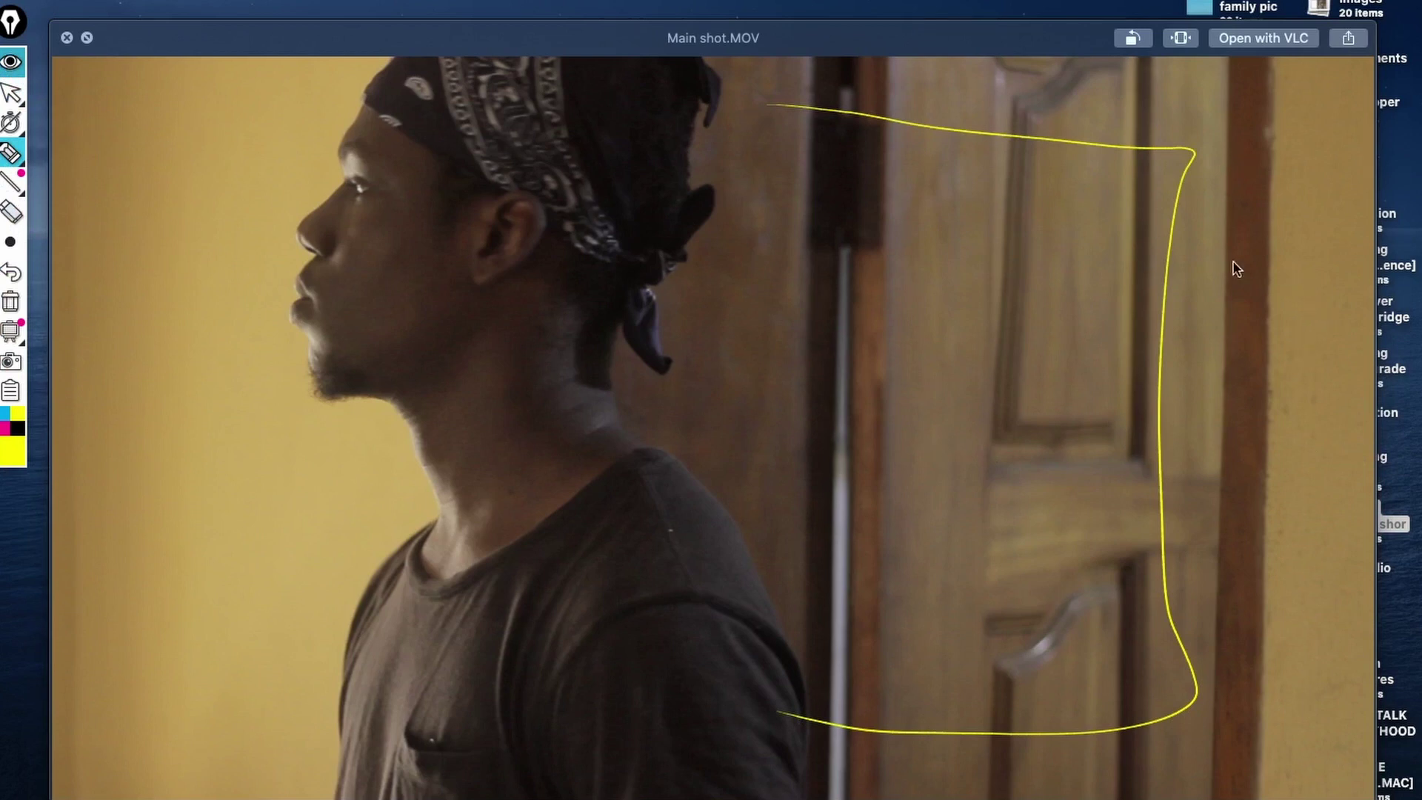
pyautogui.moveTo(1346, 312)
pyautogui.mouseDown()
pyautogui.moveTo(1313, 317)
pyautogui.moveTo(1321, 272)
pyautogui.moveTo(1247, 247)
pyautogui.moveTo(1226, 356)
pyautogui.moveTo(1233, 224)
pyautogui.moveTo(1258, 264)
pyautogui.moveTo(1253, 369)
pyautogui.moveTo(1339, 311)
pyautogui.mouseUp()
pyautogui.moveTo(1252, 250)
pyautogui.mouseDown()
pyautogui.moveTo(1343, 303)
pyautogui.moveTo(1333, 281)
pyautogui.moveTo(1343, 343)
pyautogui.mouseUp()
pyautogui.moveTo(1333, 243)
pyautogui.mouseDown()
pyautogui.moveTo(1336, 384)
pyautogui.moveTo(1301, 526)
pyautogui.mouseUp()
pyautogui.moveTo(1341, 210); pyautogui.dragTo(1334, 275)
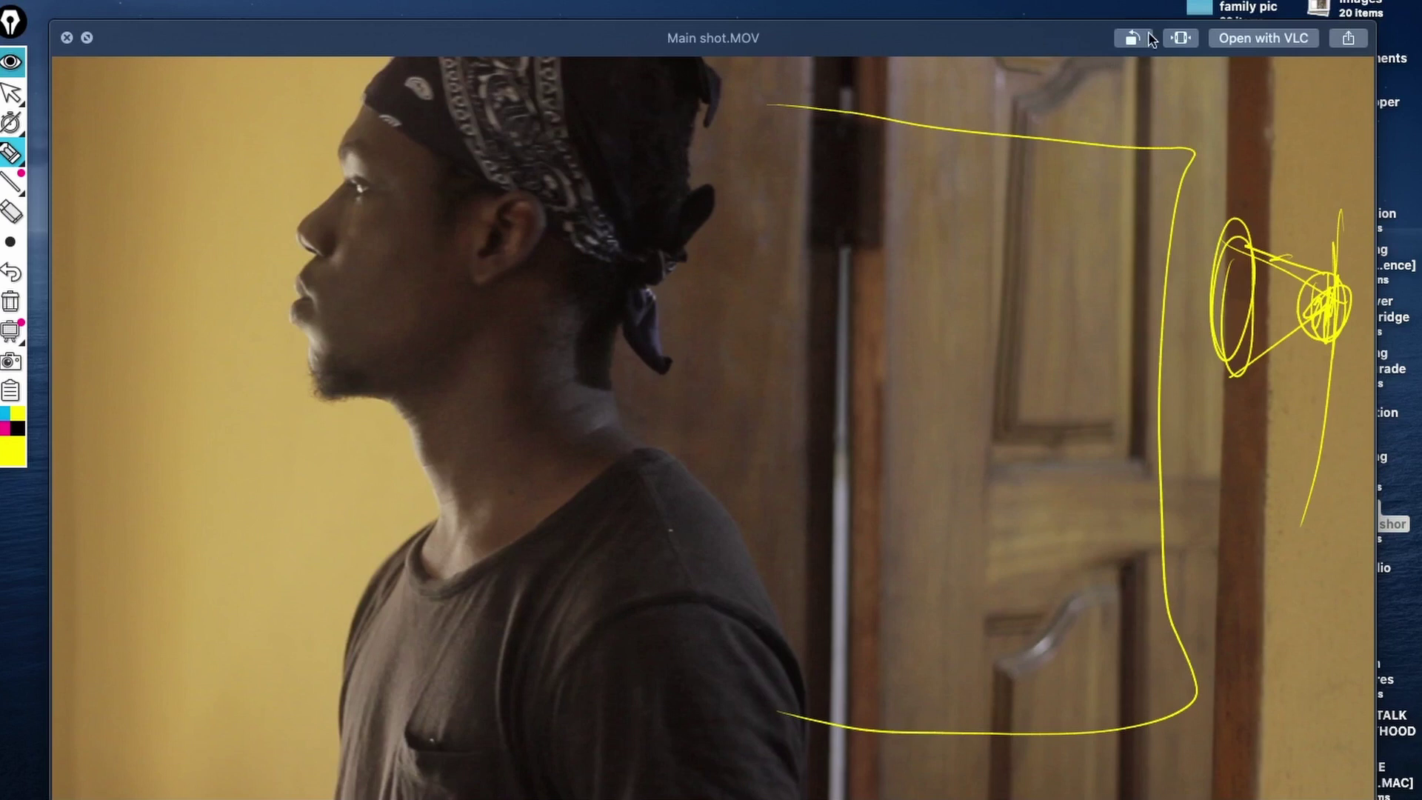
pyautogui.moveTo(734, 122); pyautogui.dragTo(758, 555)
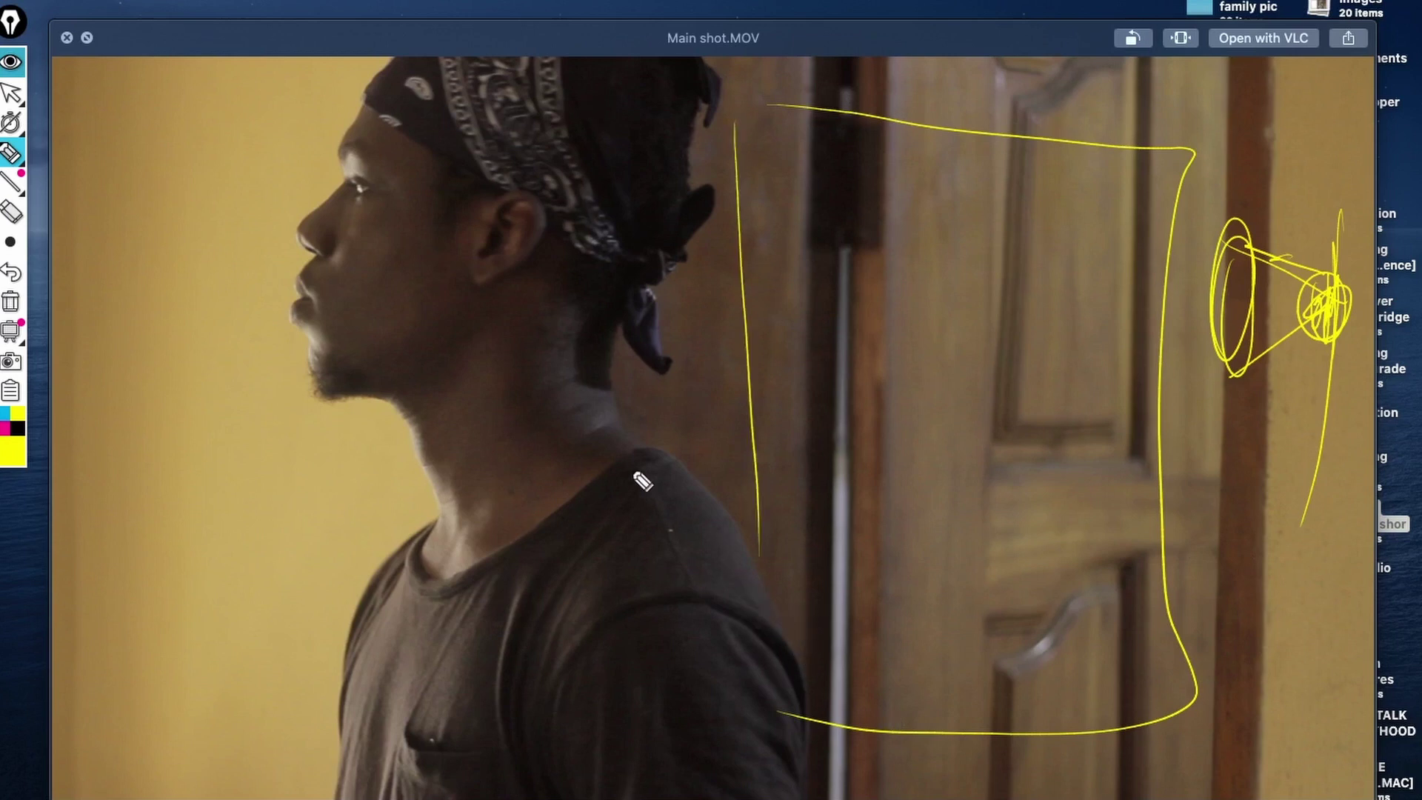
pyautogui.press('Escape')
# Step: Resume the Main shot.MOV preview, skip ahead to the empty doorway, and close the preview
pyautogui.click(546, 491)
pyautogui.moveTo(469, 783); pyautogui.dragTo(985, 790)
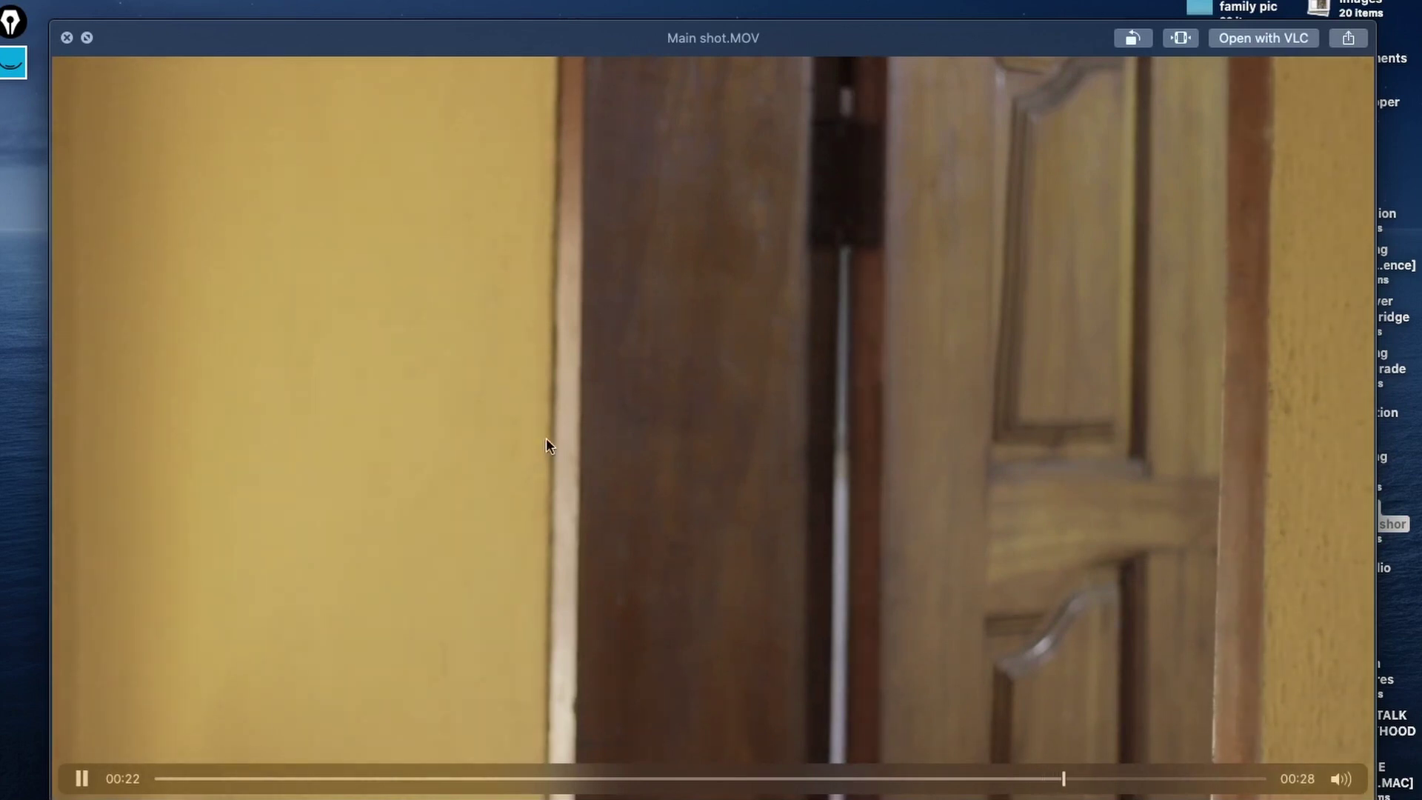
pyautogui.press('space')
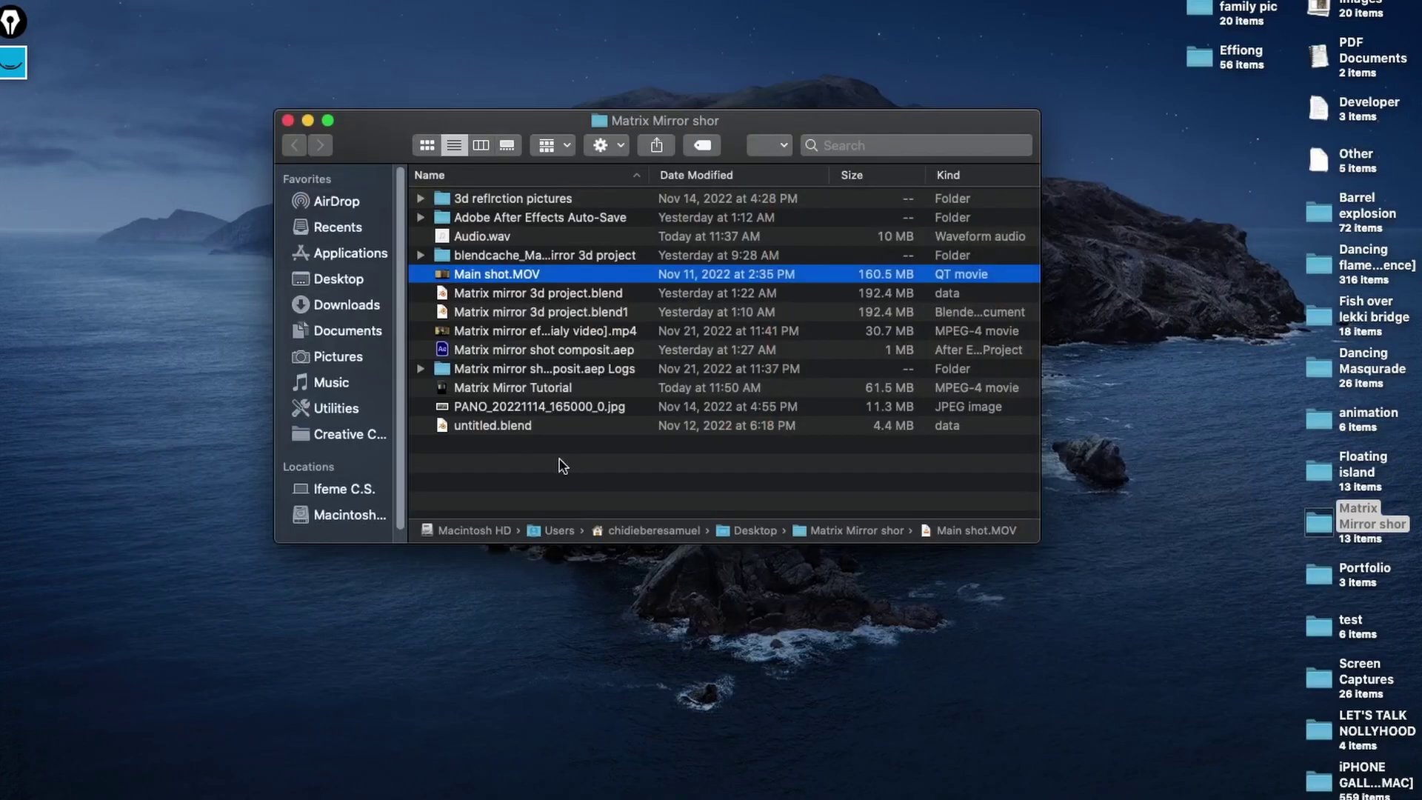
# Step: Switch to the Blender project and hide the mirror collection, the Plane and the Sphere in the viewport
pyautogui.moveTo(660, 774)
pyautogui.click(561, 774)
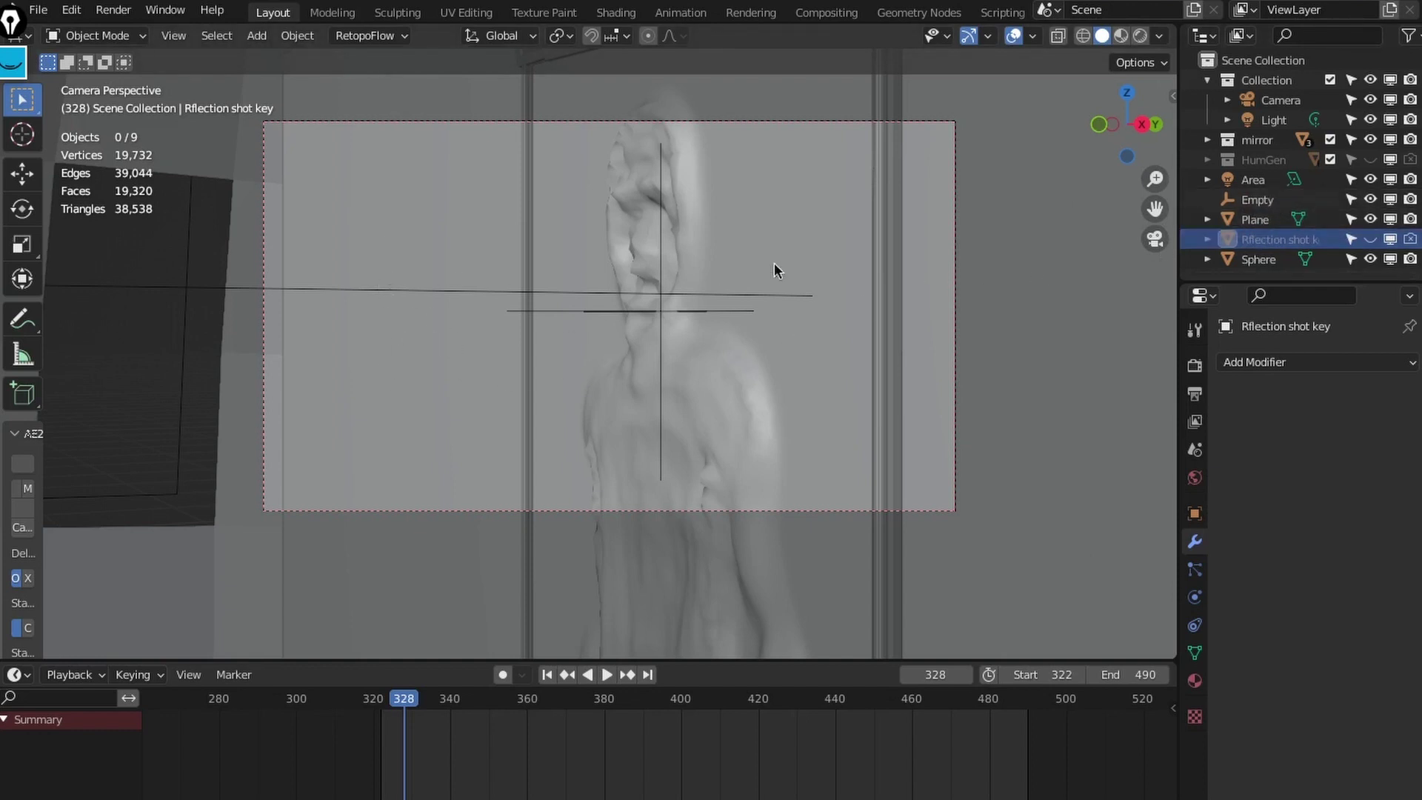
pyautogui.click(1370, 140)
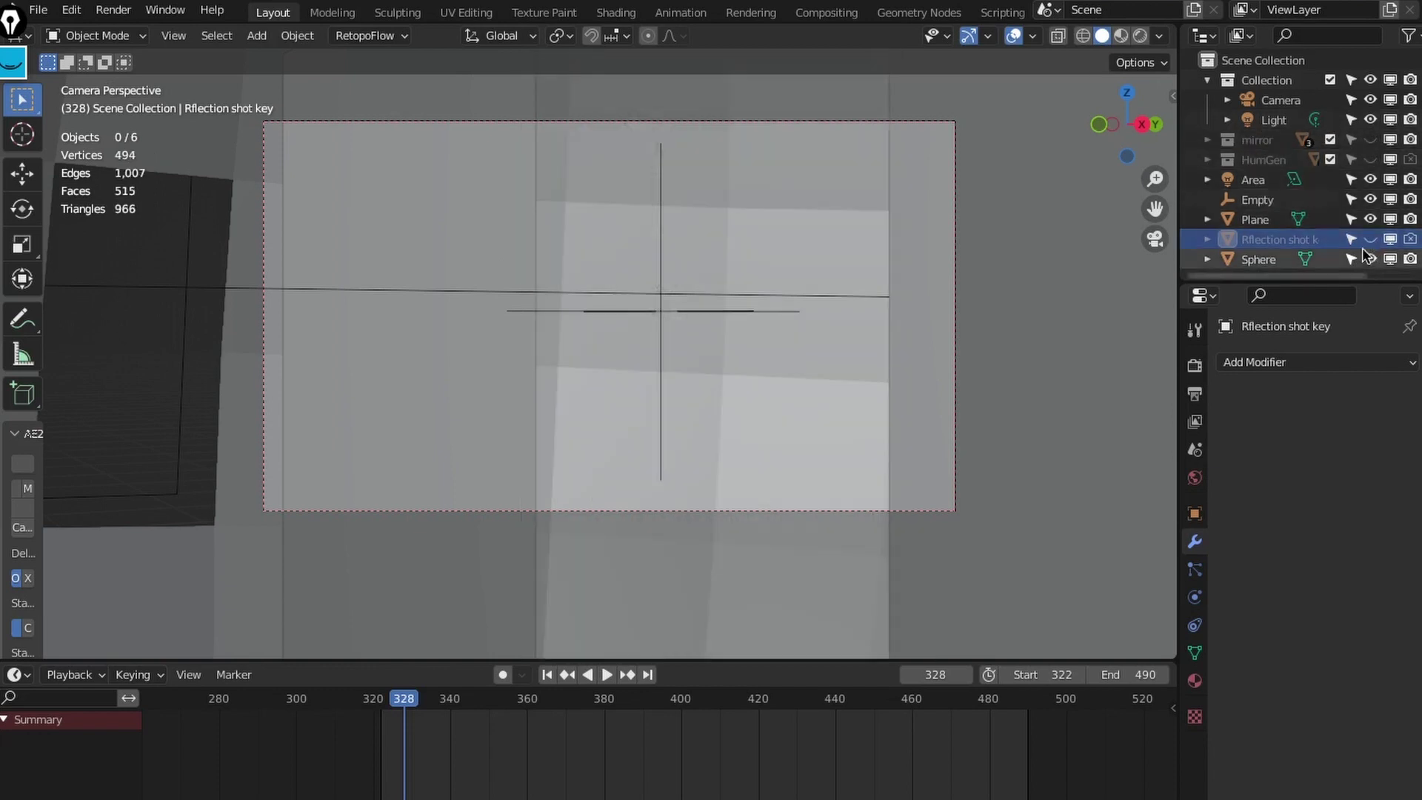
pyautogui.click(1370, 219)
pyautogui.click(1370, 259)
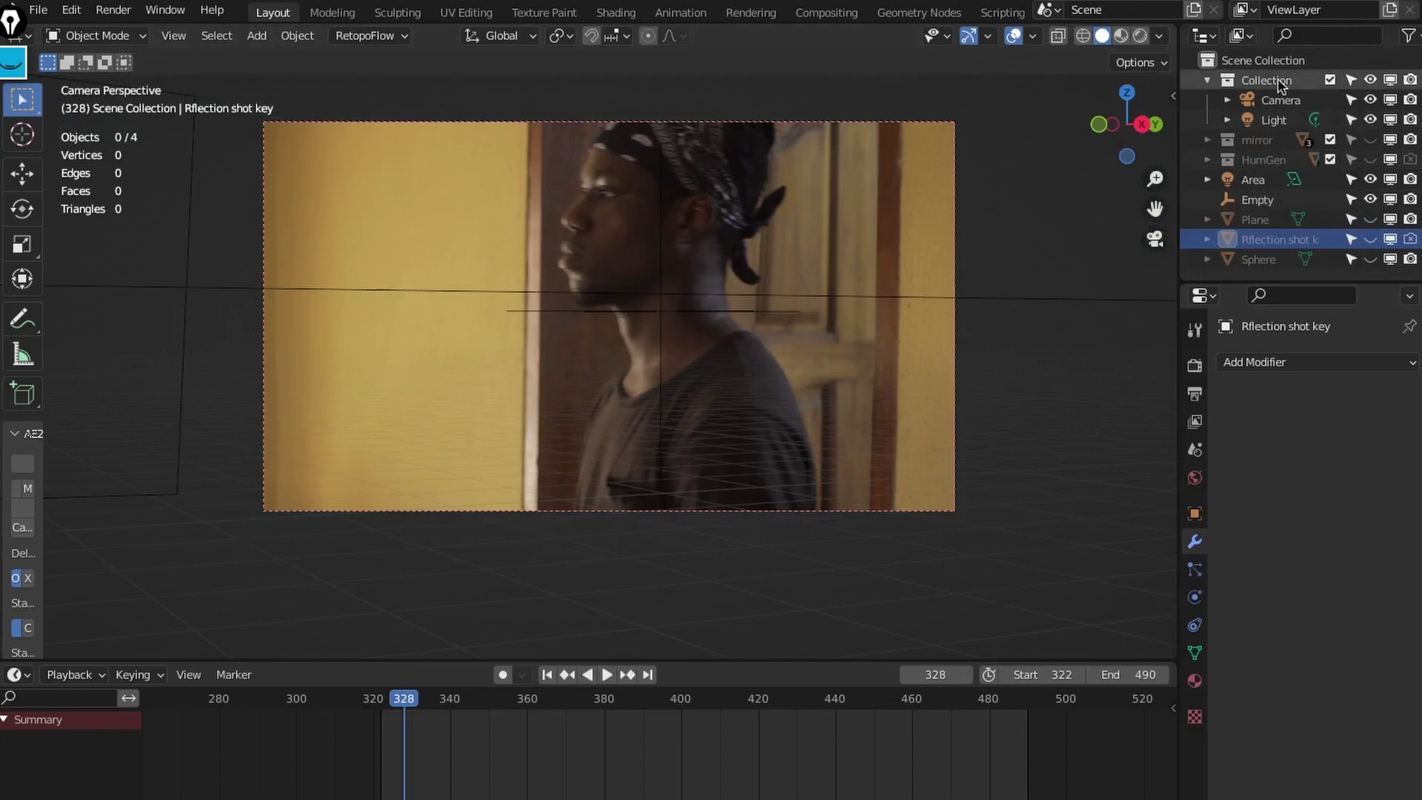
# Step: Select the Camera and examine its background image settings for the Main shot.MOV movie clip
pyautogui.click(1280, 100)
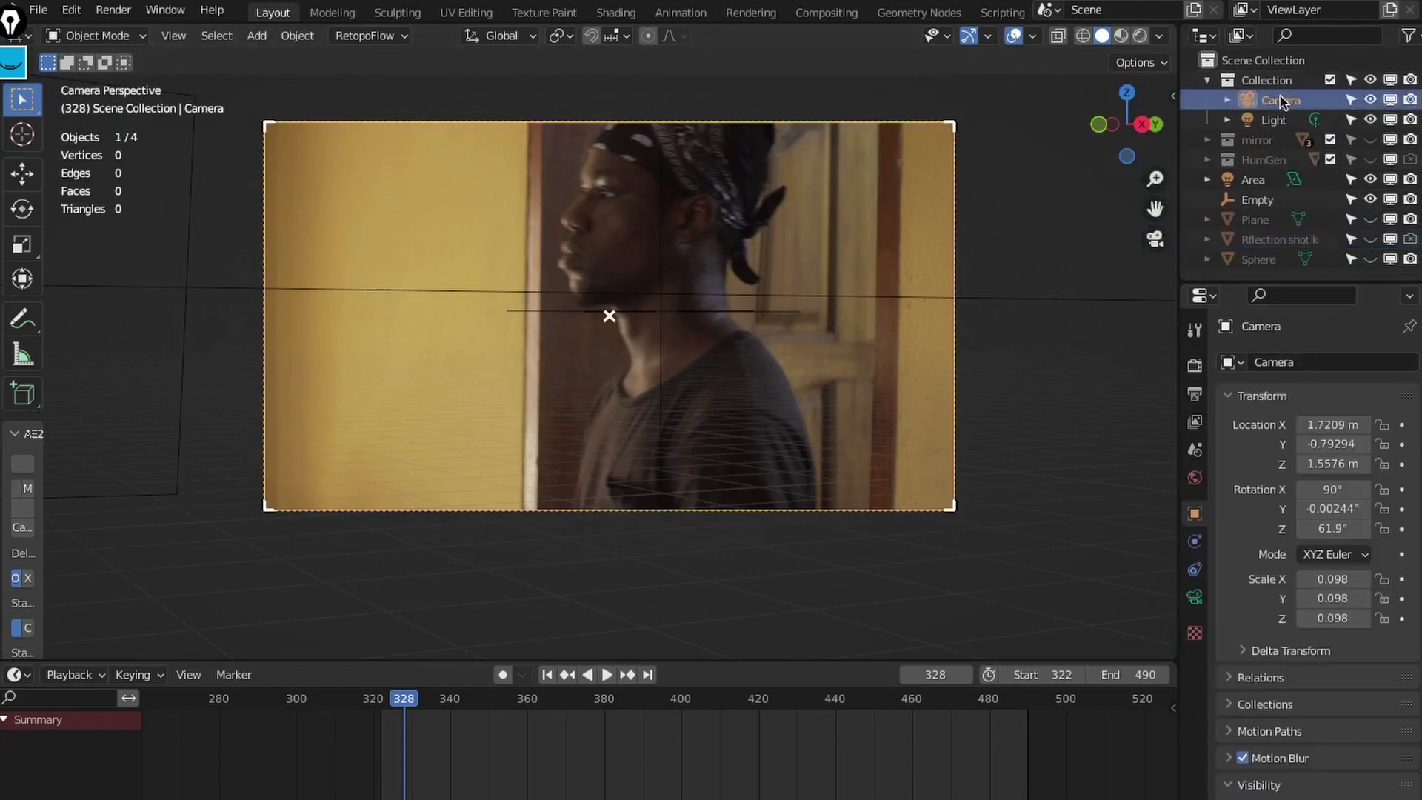
pyautogui.click(1194, 598)
pyautogui.click(1225, 724)
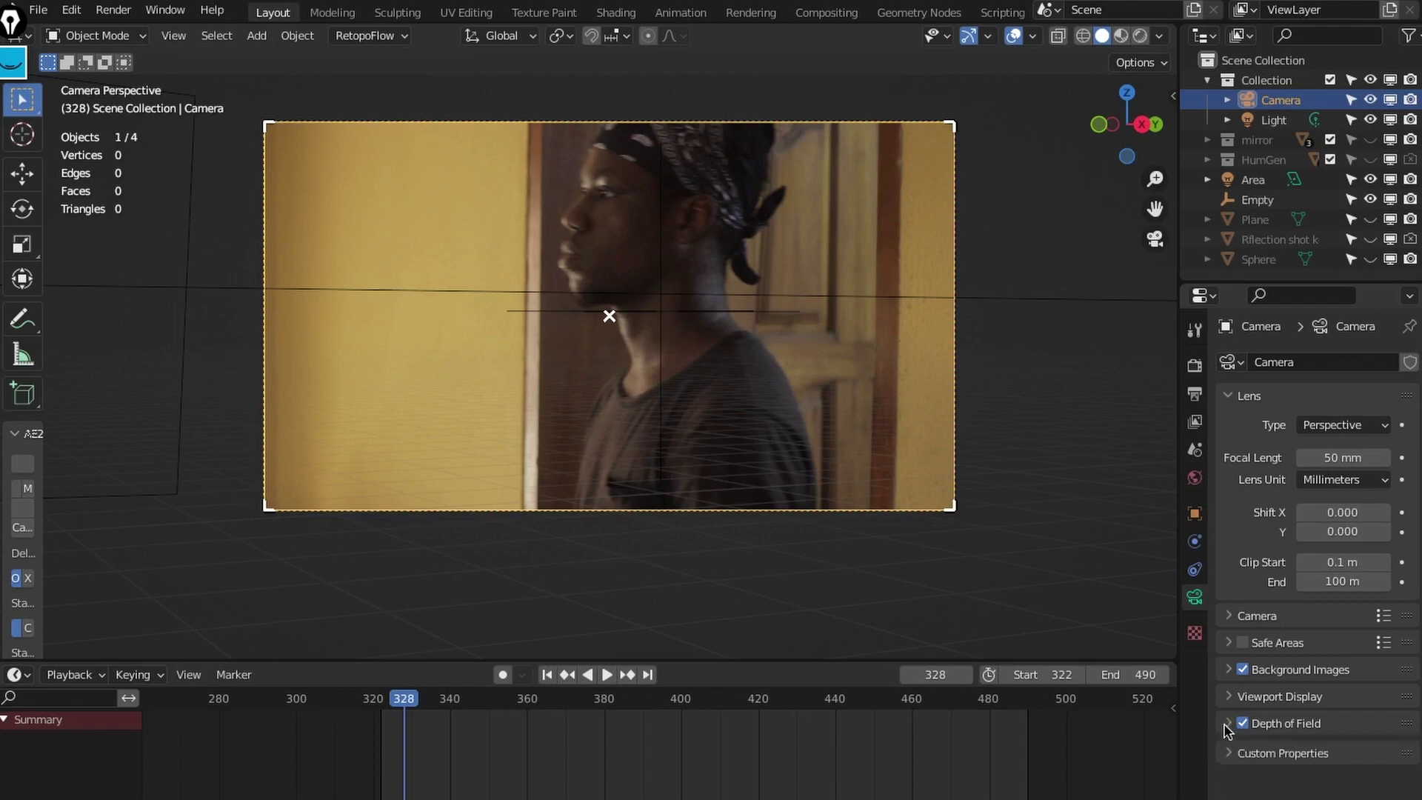
pyautogui.click(1223, 667)
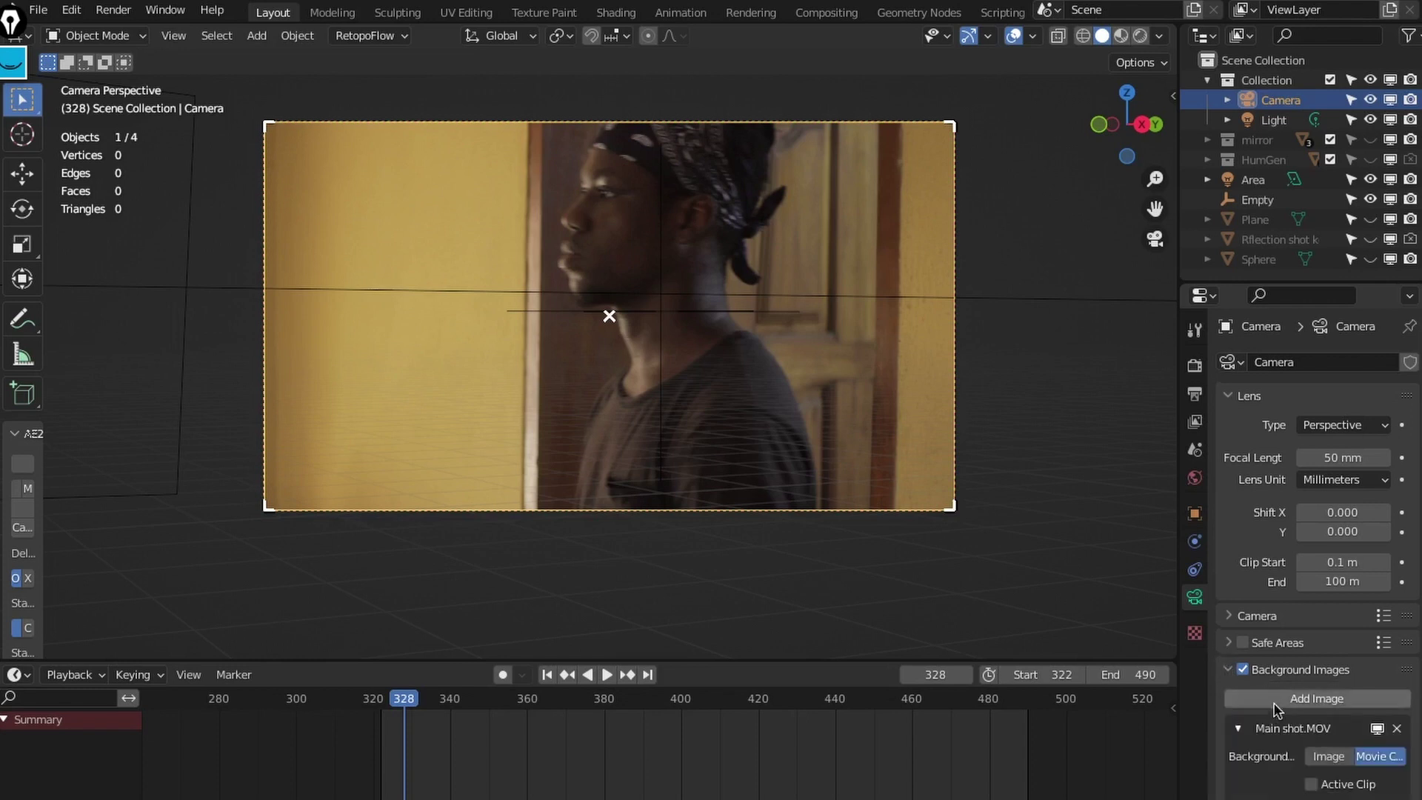
pyautogui.scroll(-7, 1274, 704)
pyautogui.scroll(-4, 1285, 734)
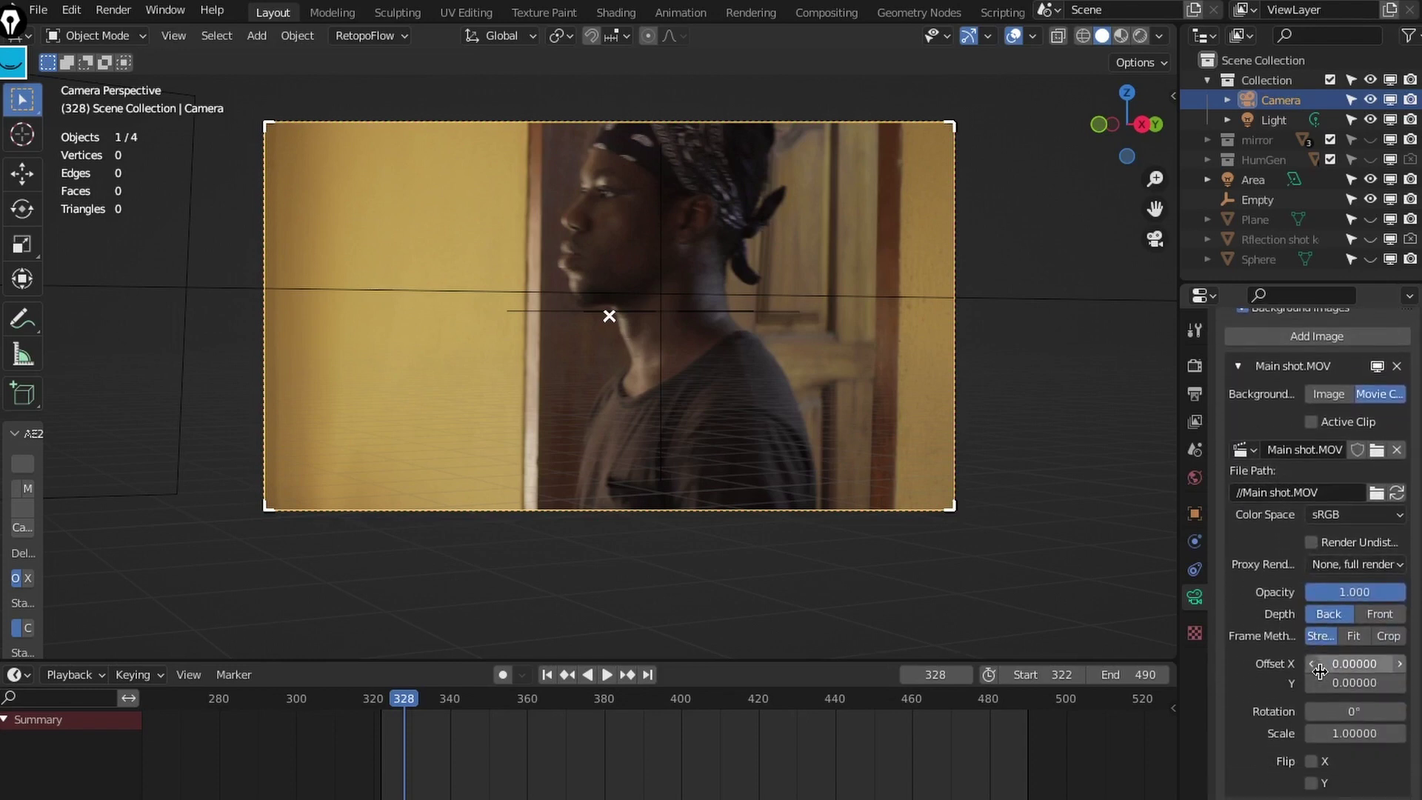
pyautogui.moveTo(1419, 557); pyautogui.dragTo(1417, 509)
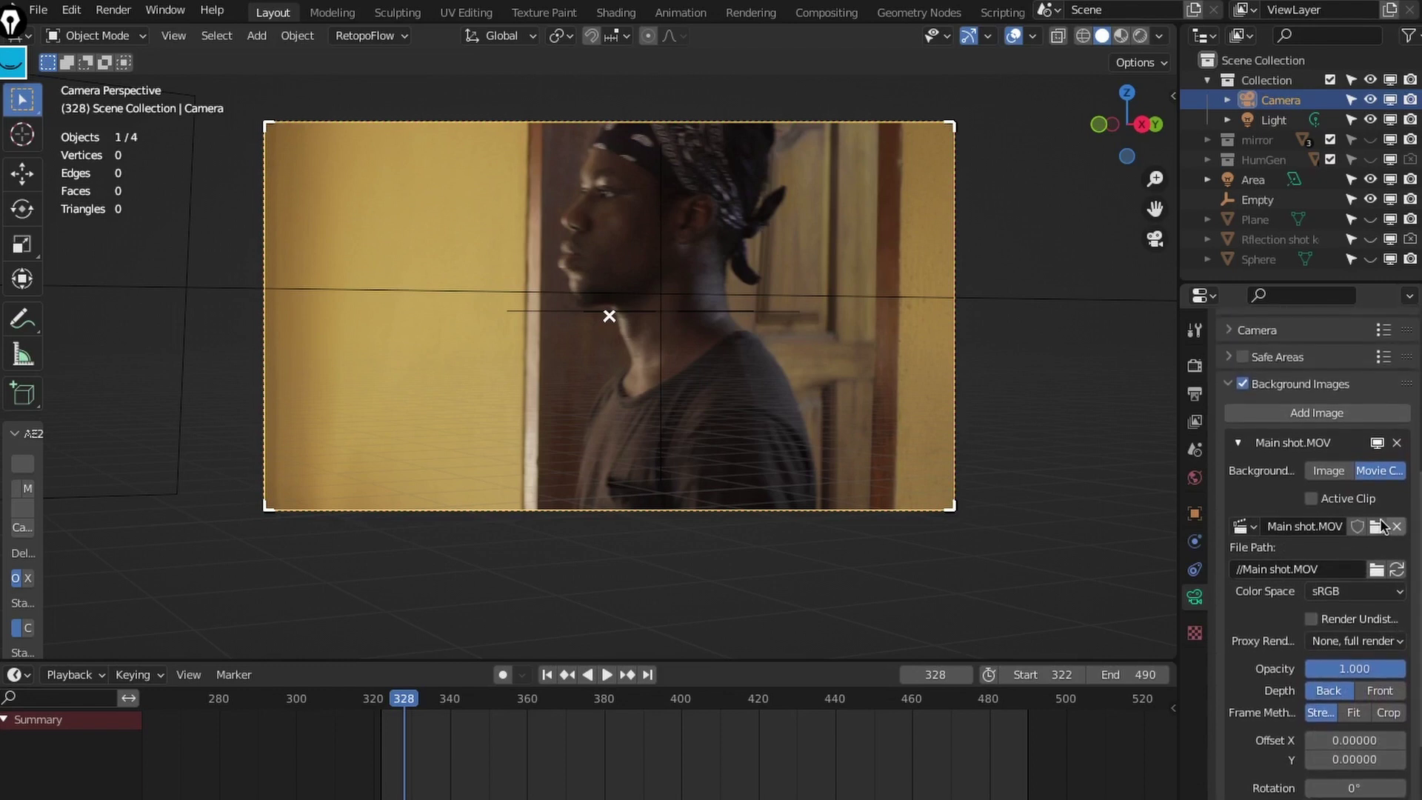
# Step: Show the Plane in the viewport again and check the camera's lens and sensor settings
pyautogui.click(1370, 220)
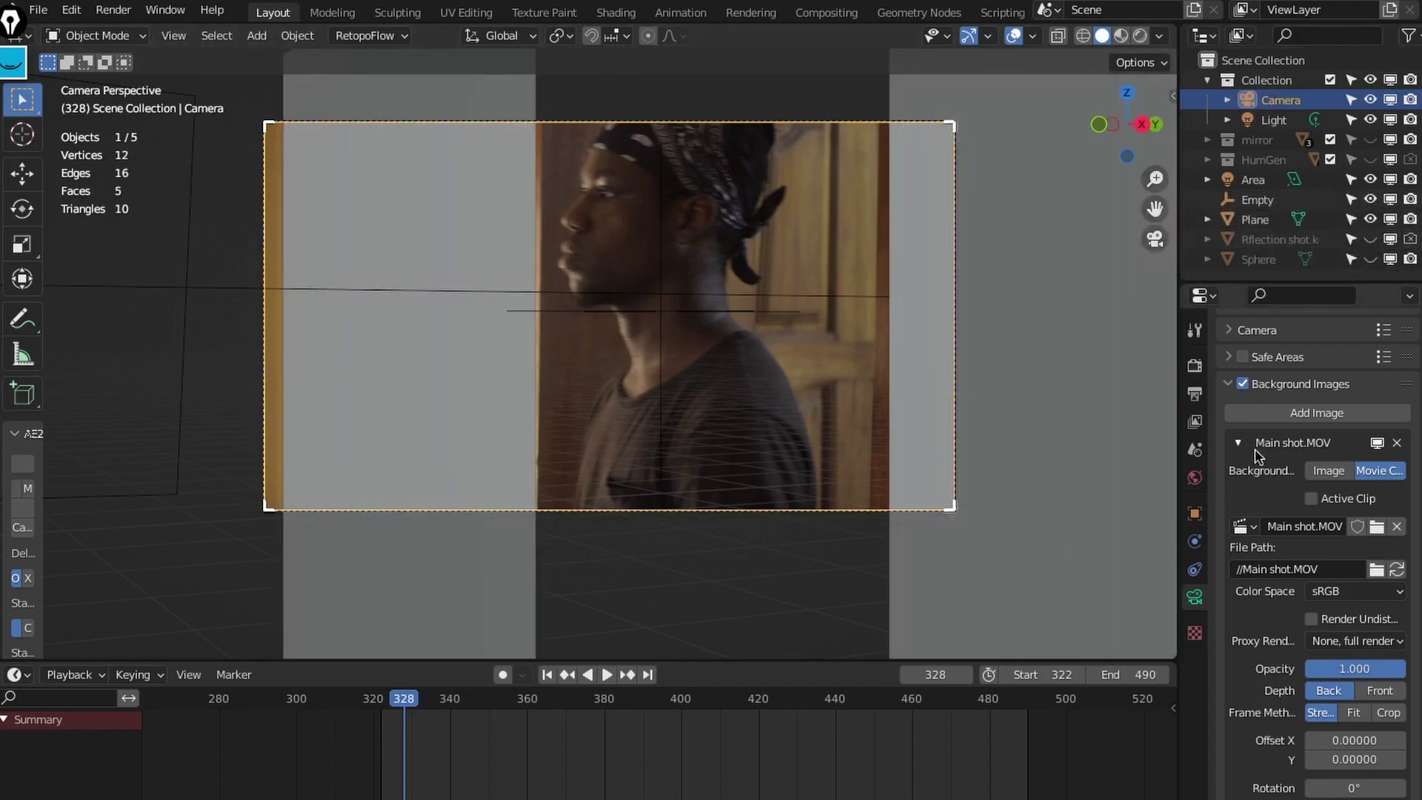
pyautogui.scroll(8, 1257, 455)
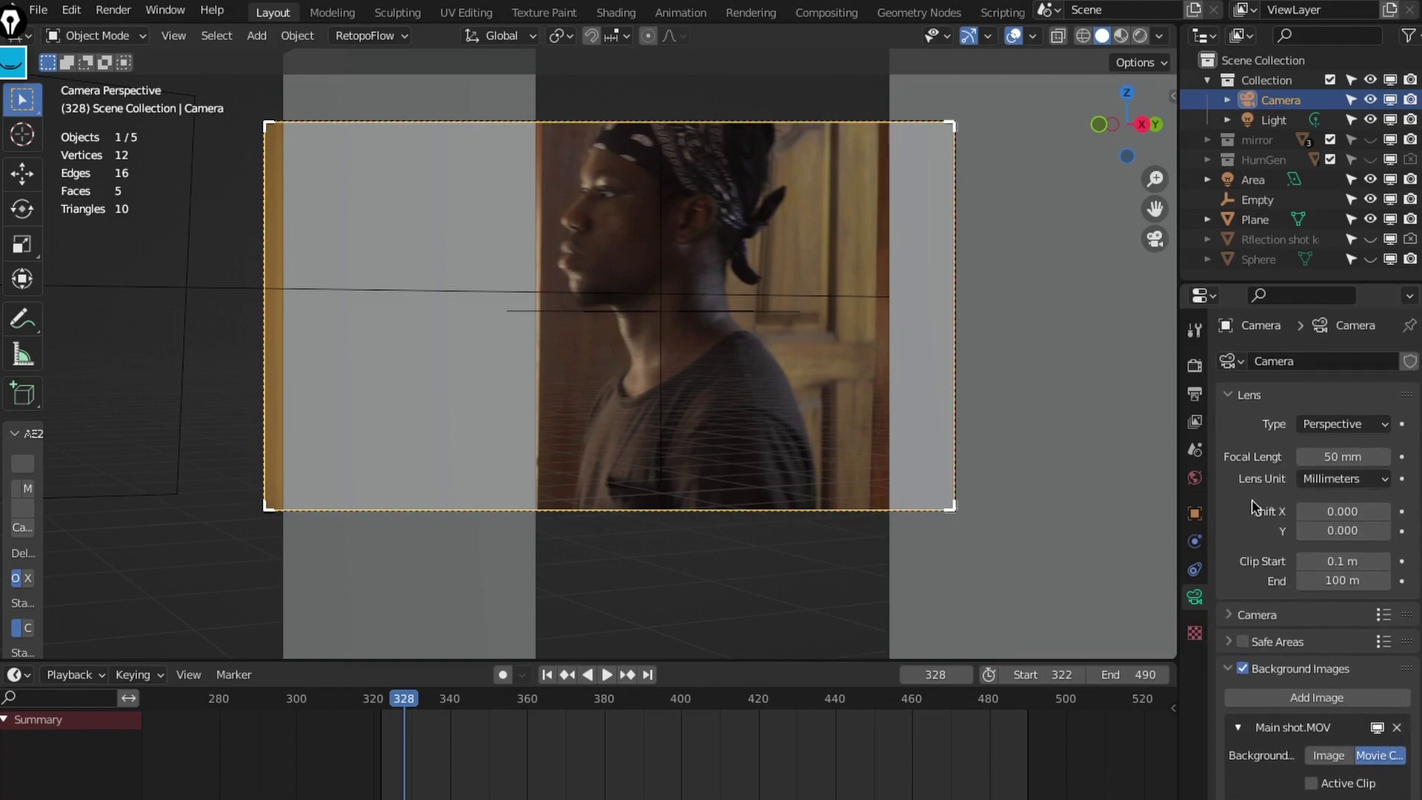
pyautogui.click(1231, 615)
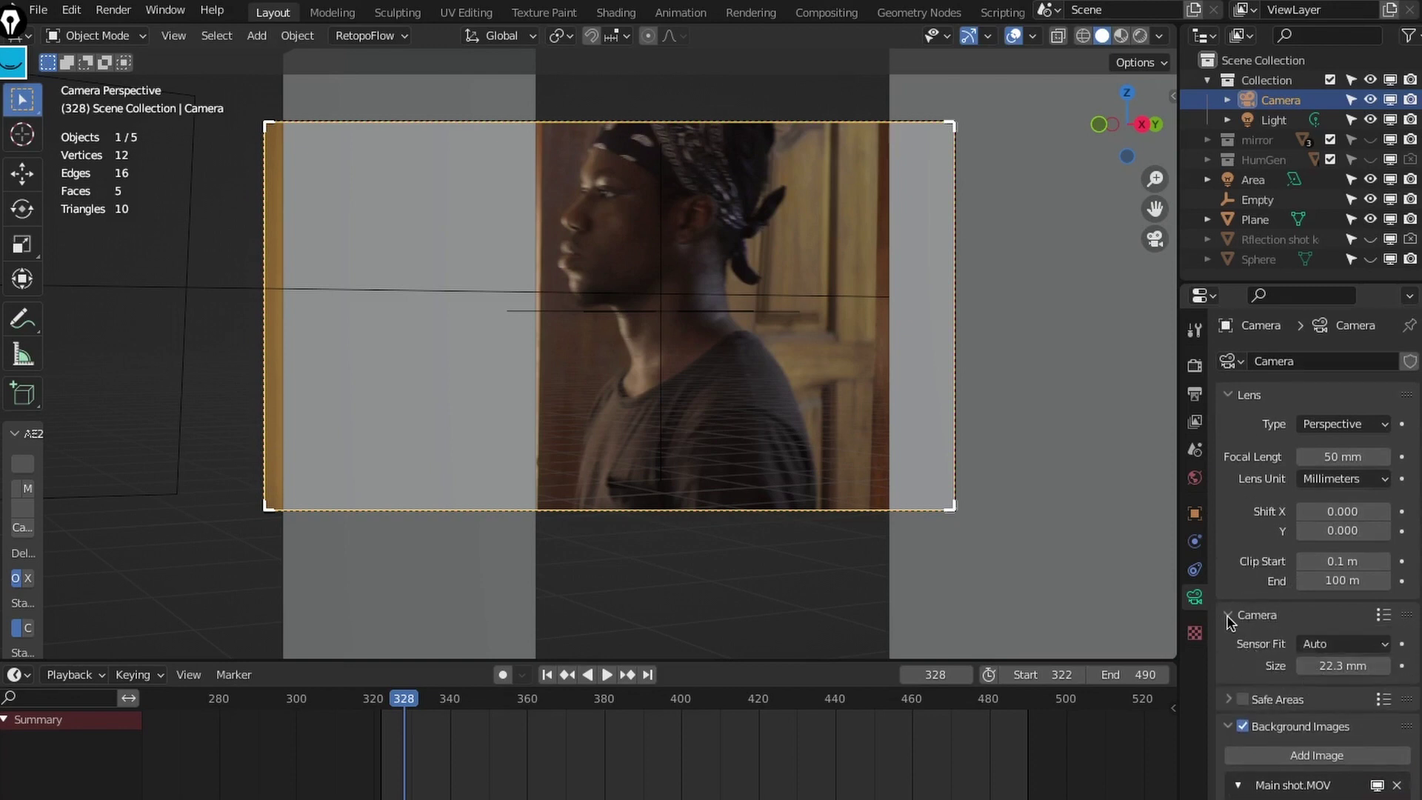
pyautogui.click(1229, 616)
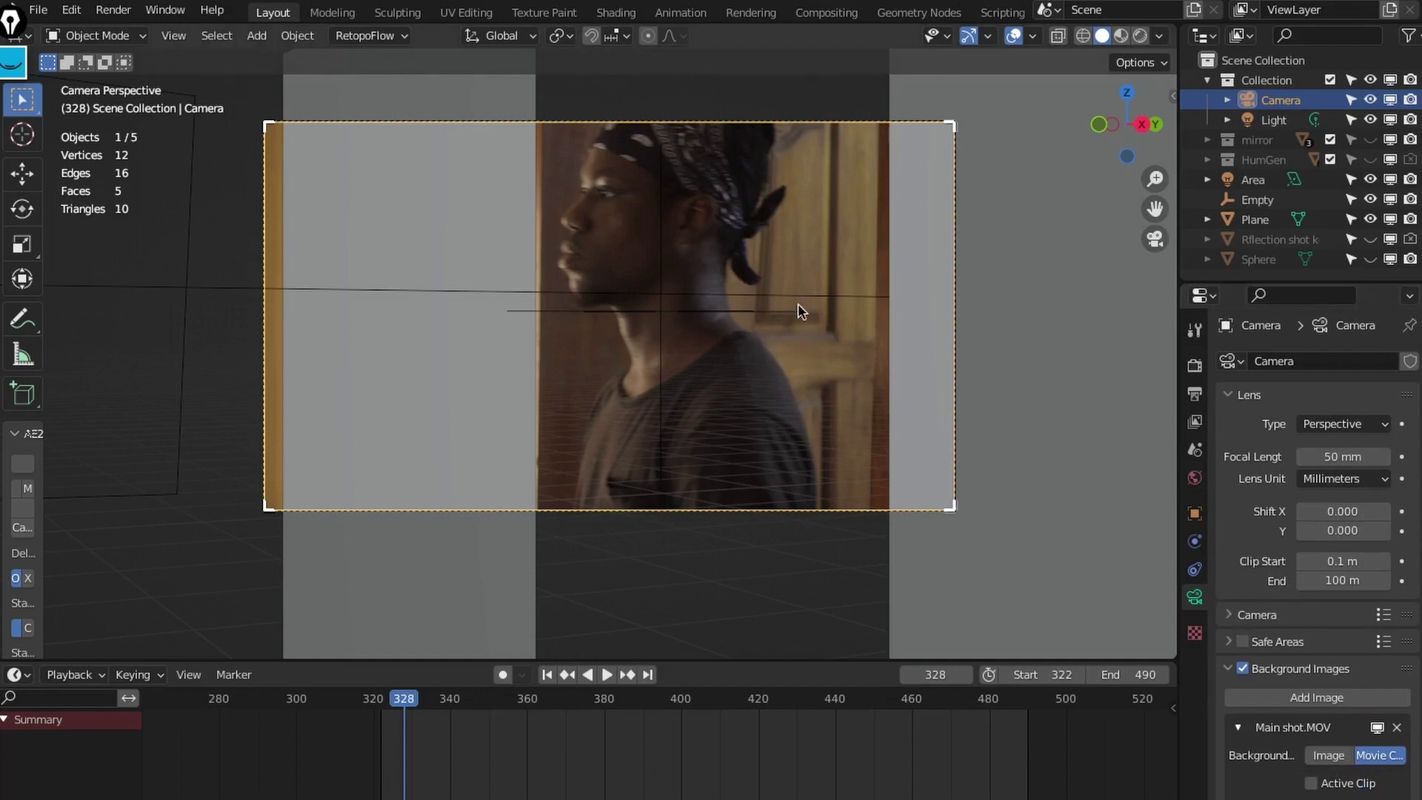
# Step: Show the HumGen figure and play and scrub the timeline to compare its animation with the background footage
pyautogui.click(1371, 160)
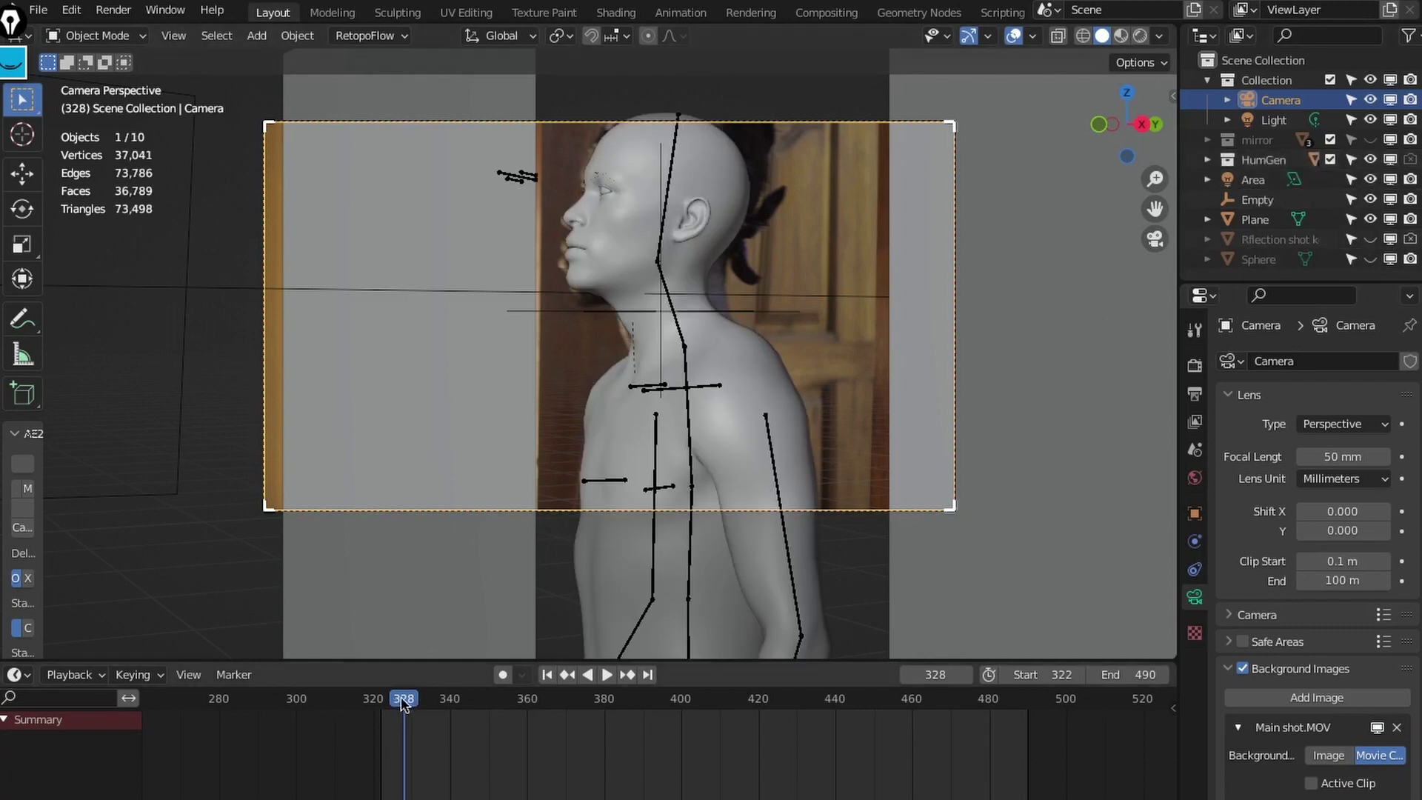
pyautogui.moveTo(404, 702); pyautogui.dragTo(500, 713)
pyautogui.press('Escape')
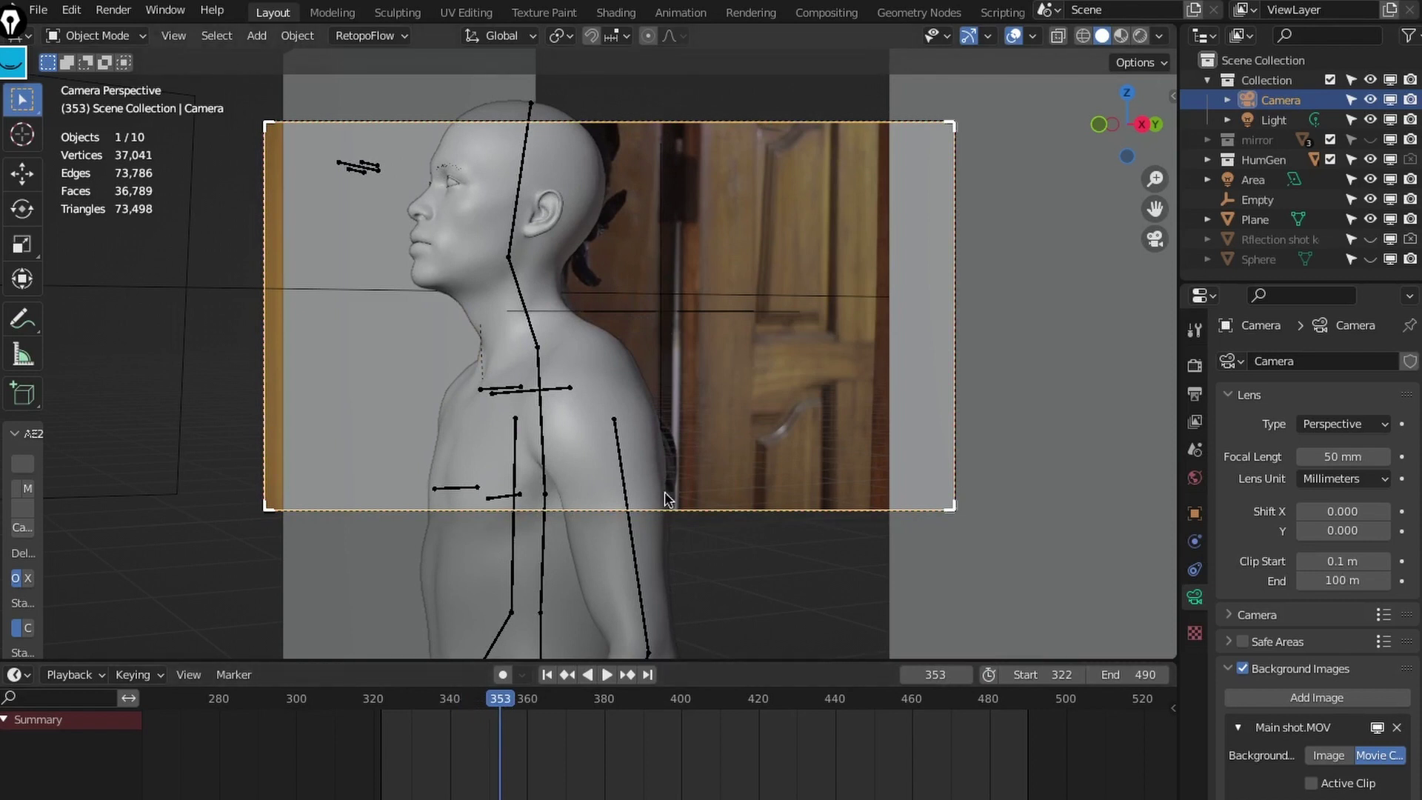
pyautogui.moveTo(506, 711); pyautogui.dragTo(413, 702)
pyautogui.press('space')
pyautogui.press('space')
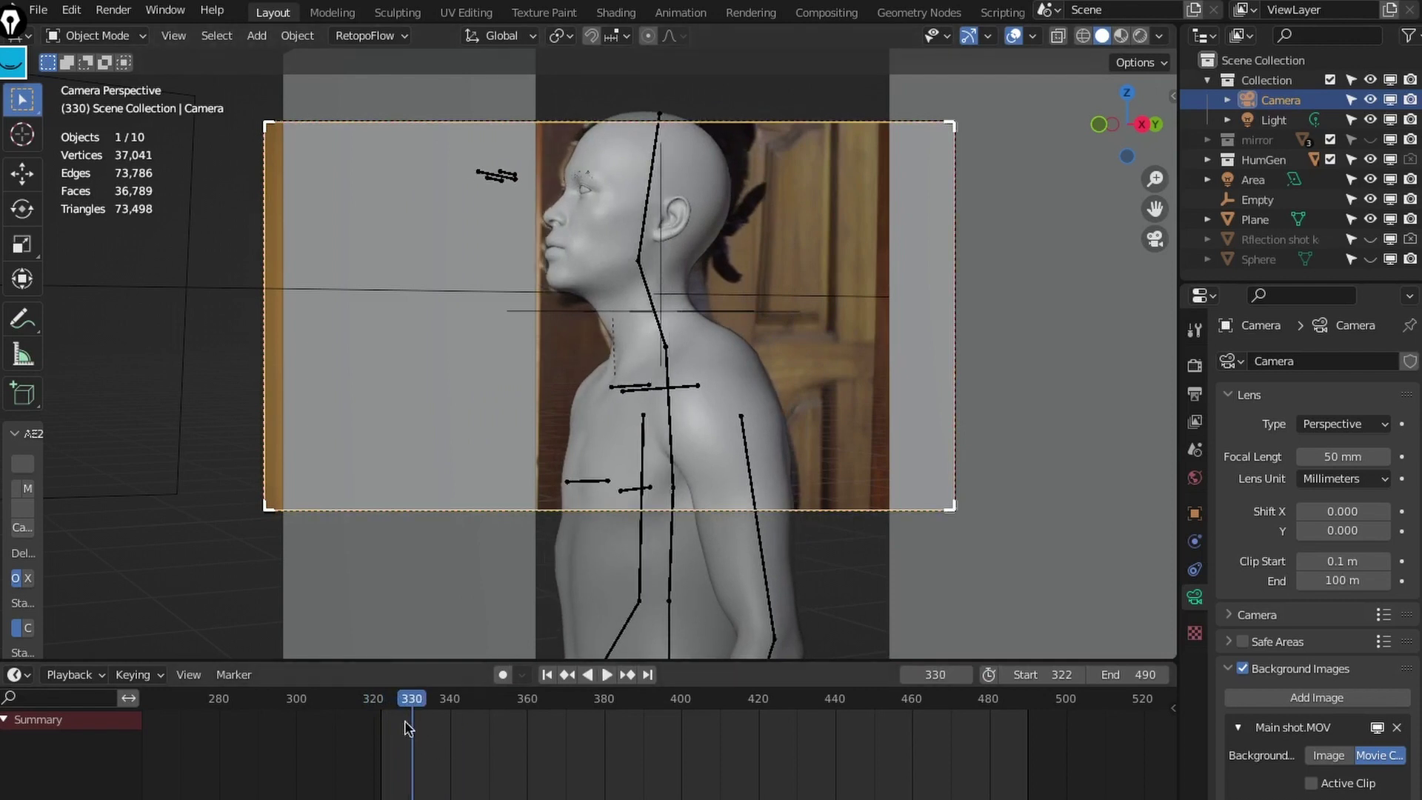
pyautogui.press('space')
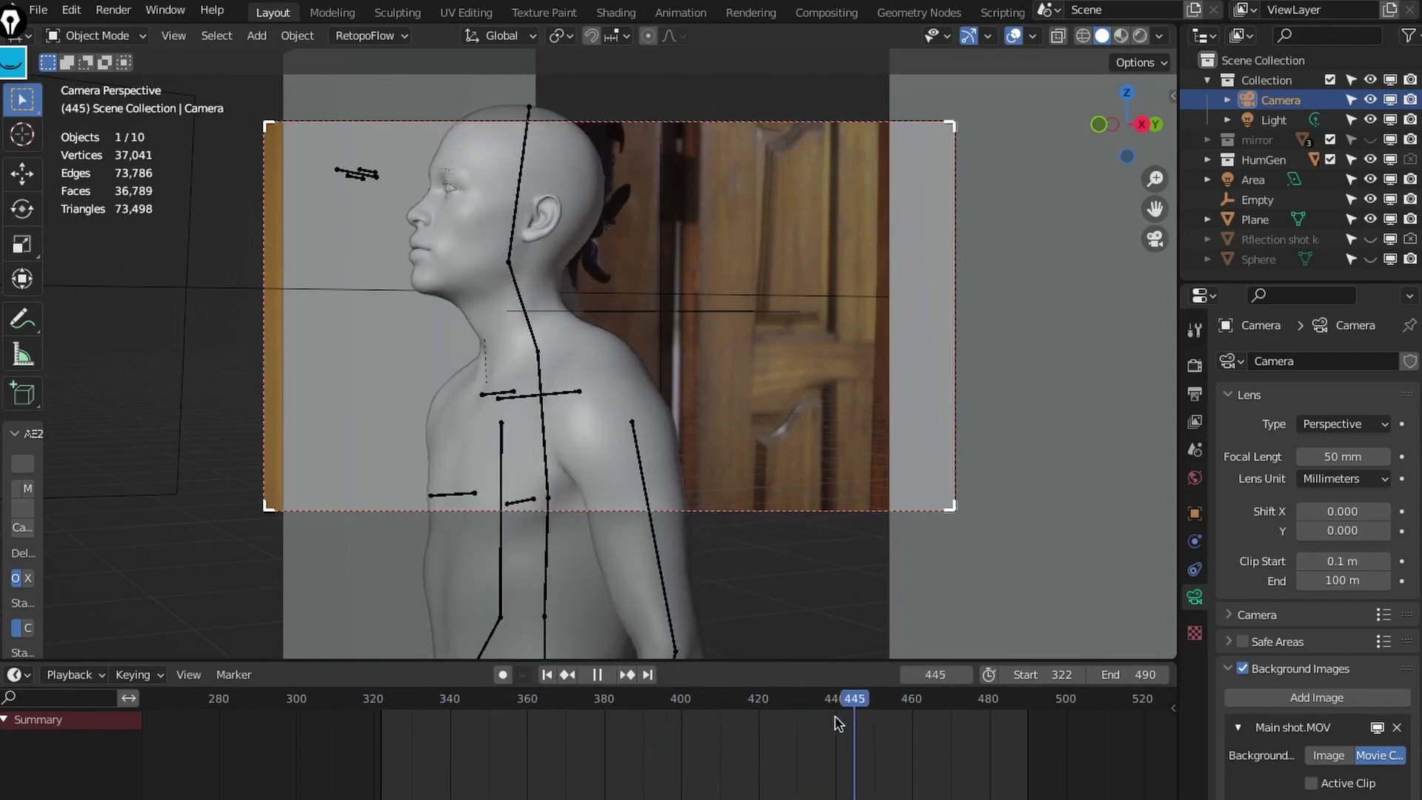
pyautogui.moveTo(770, 722); pyautogui.dragTo(696, 722)
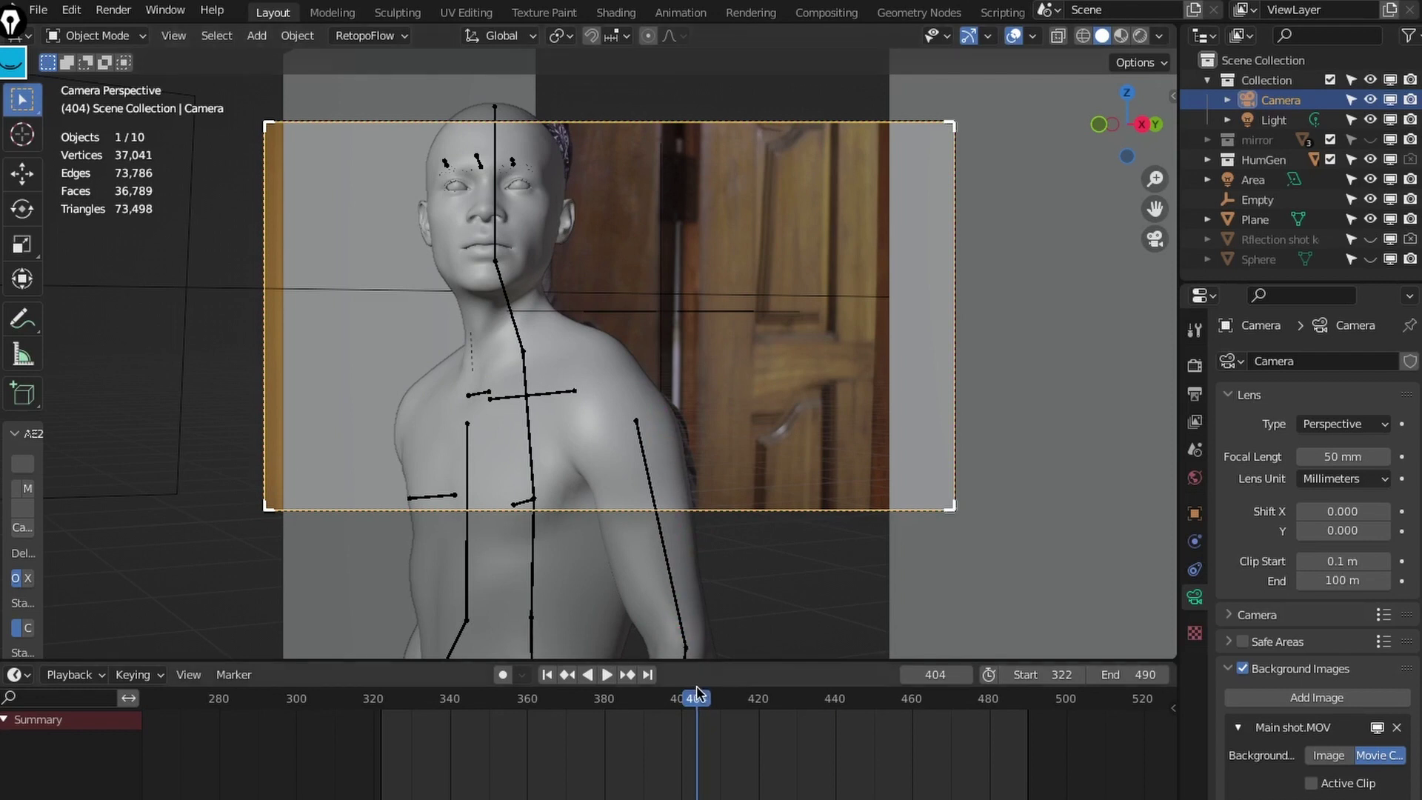
pyautogui.hotkey('shift', 'ctrl', 'space')
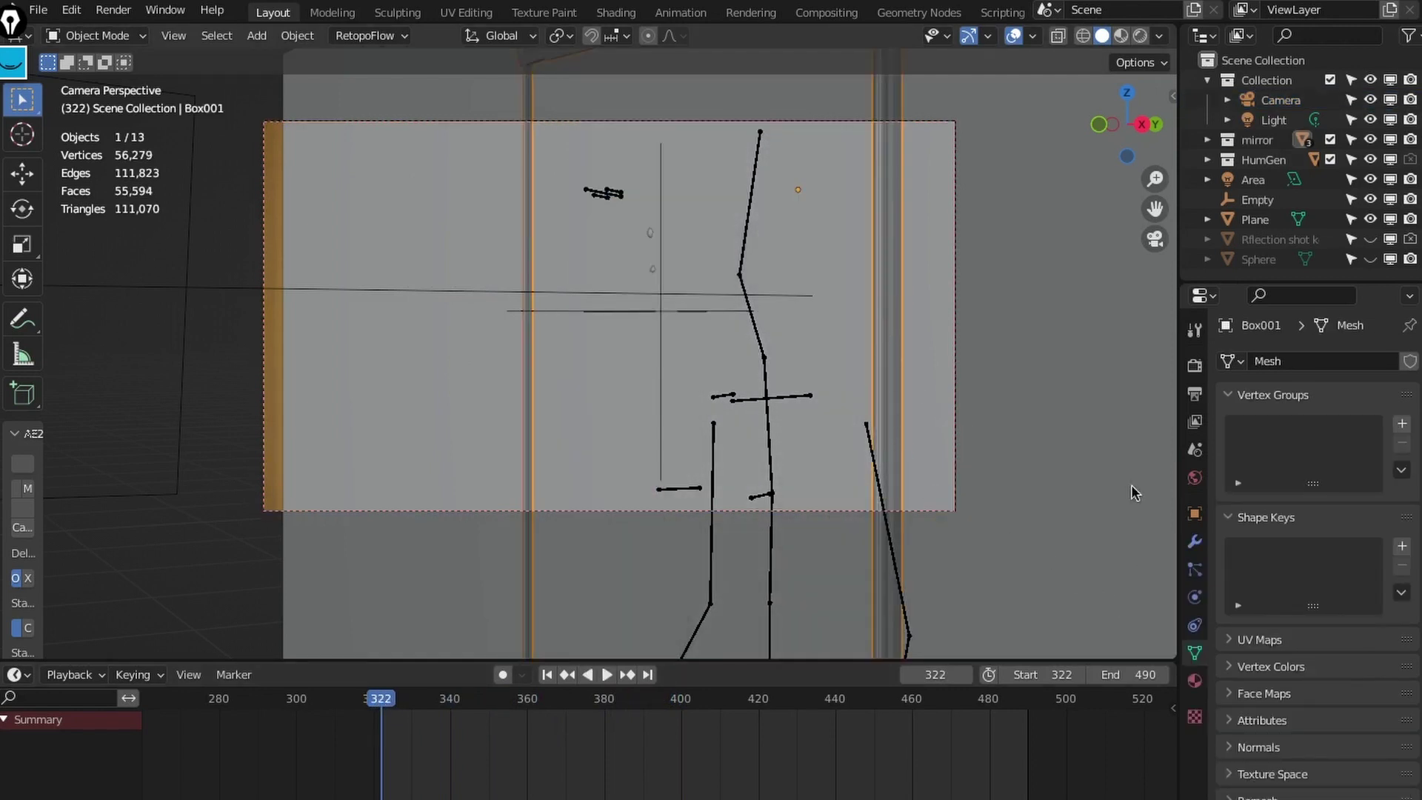
# Step: Select the mirror's glass object and display its Dynamic Paint canvas settings
pyautogui.click(835, 269)
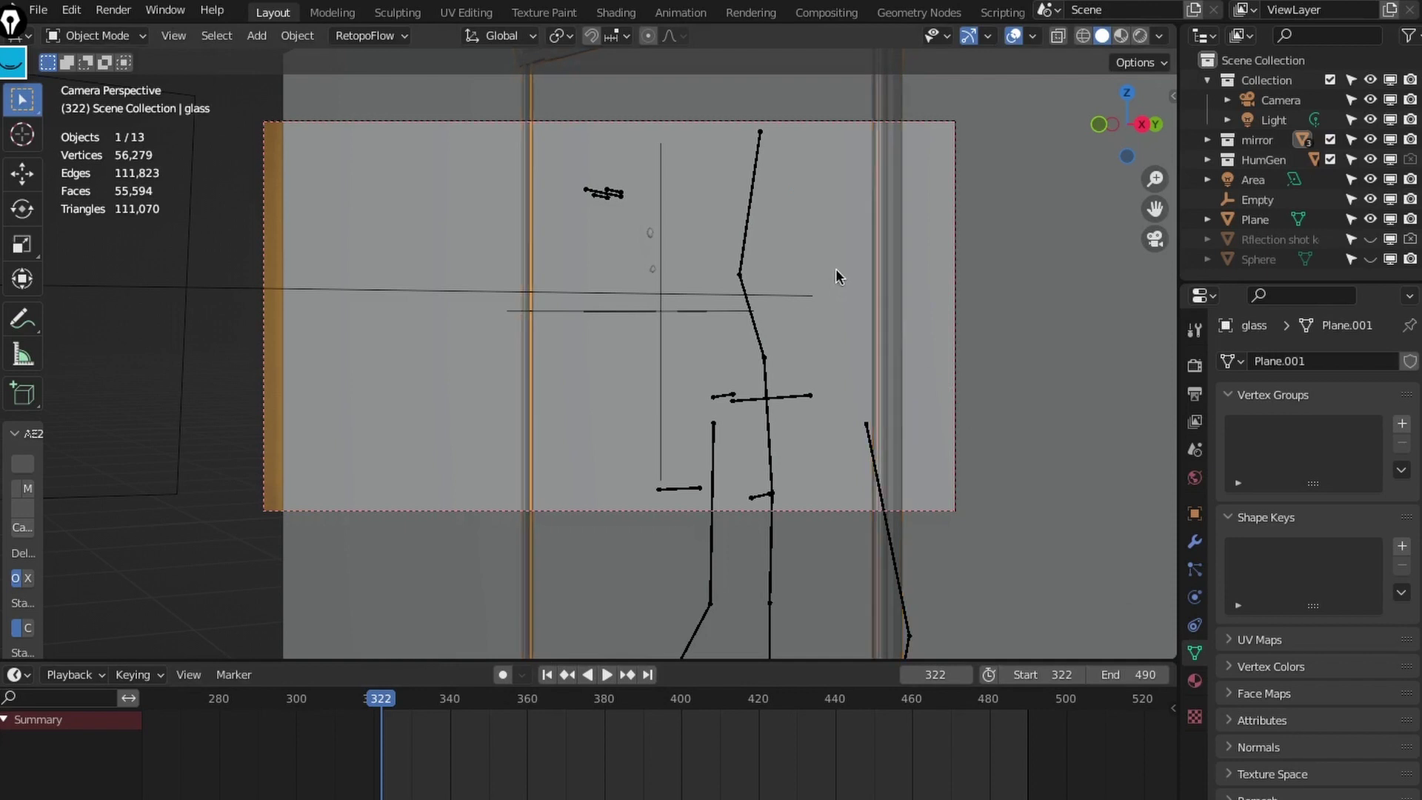
pyautogui.click(1195, 542)
pyautogui.click(1195, 597)
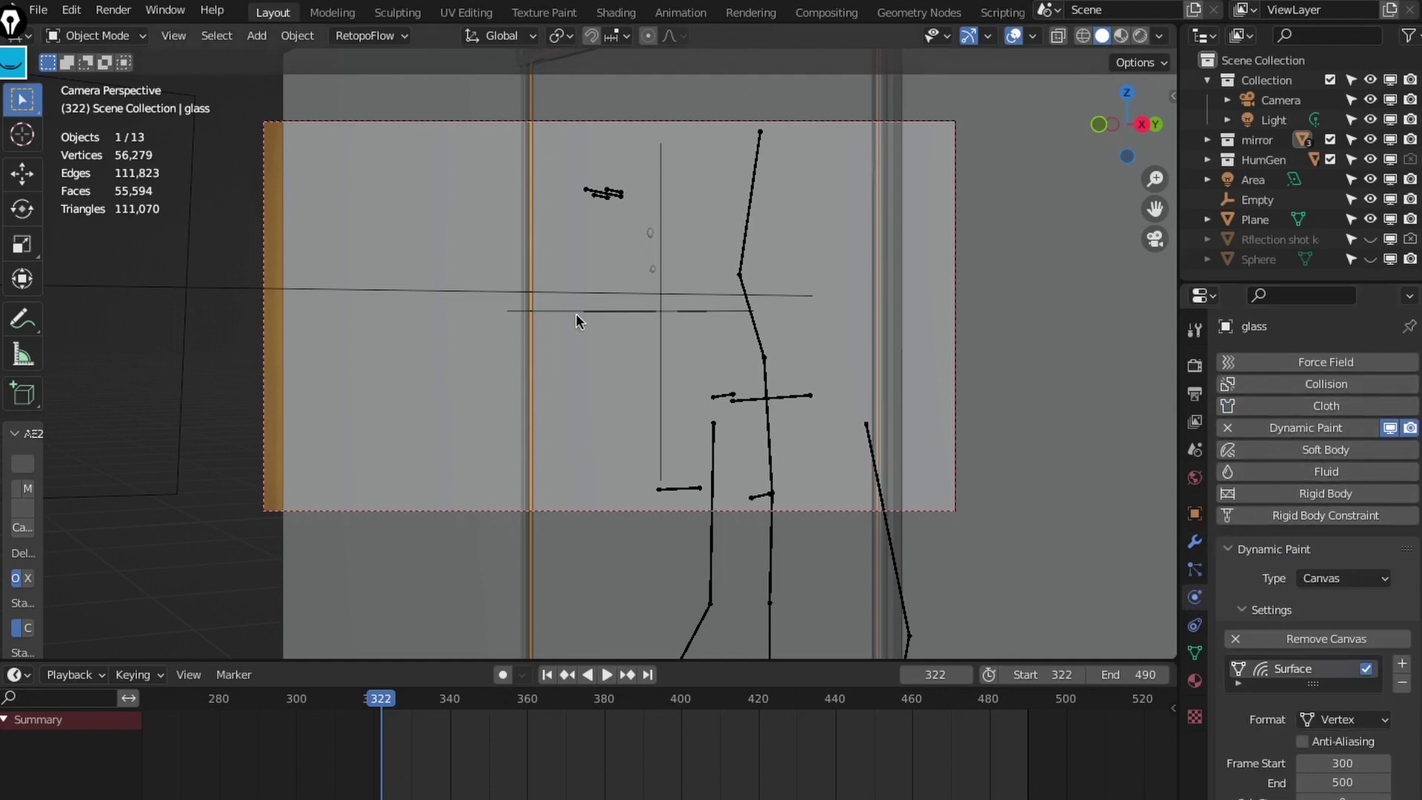
# Step: Put the glass object in Edit Mode and examine its subdivided mesh from outside the camera view
pyautogui.click(123, 38)
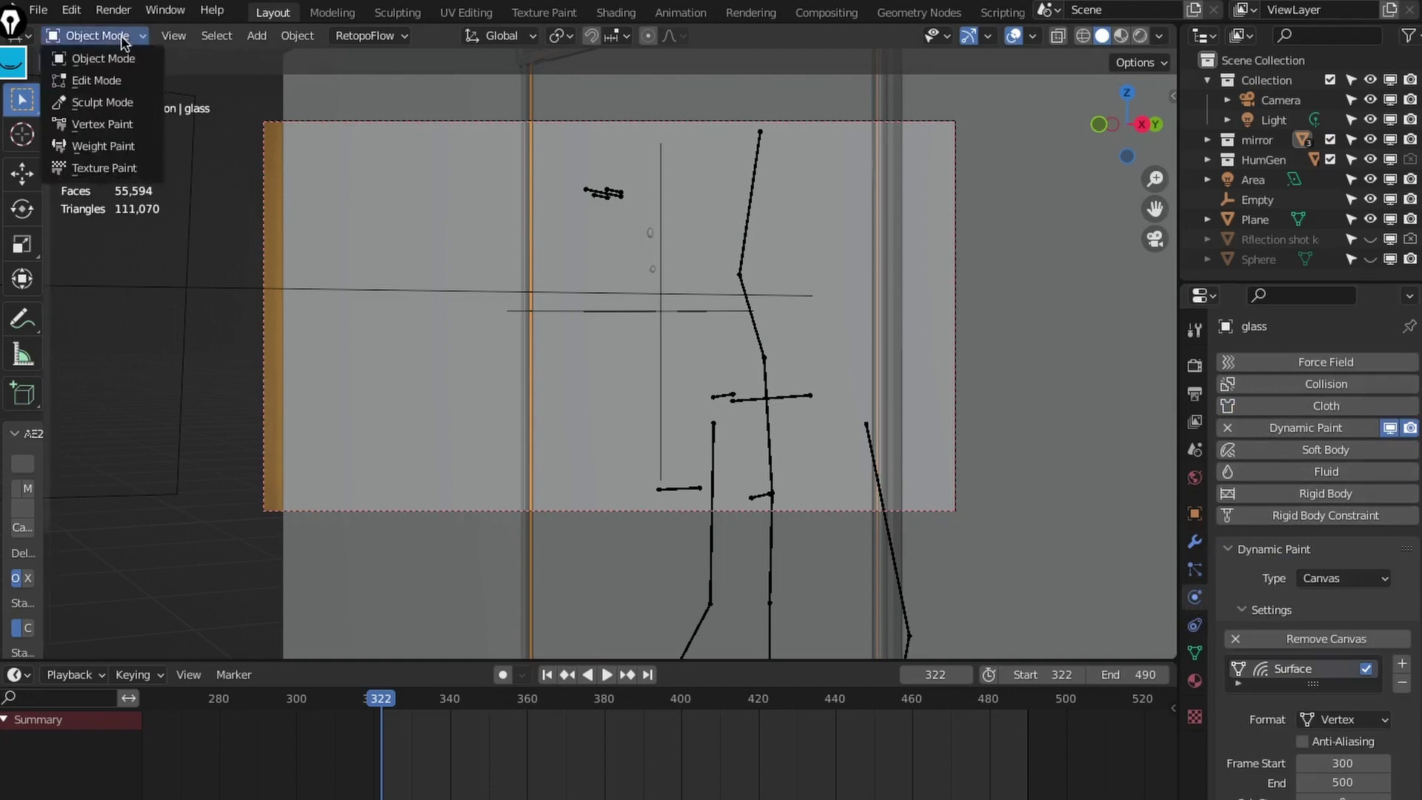
pyautogui.click(127, 80)
pyautogui.press('KP_0')
pyautogui.moveTo(576, 483); pyautogui.dragTo(577, 483, button='middle')
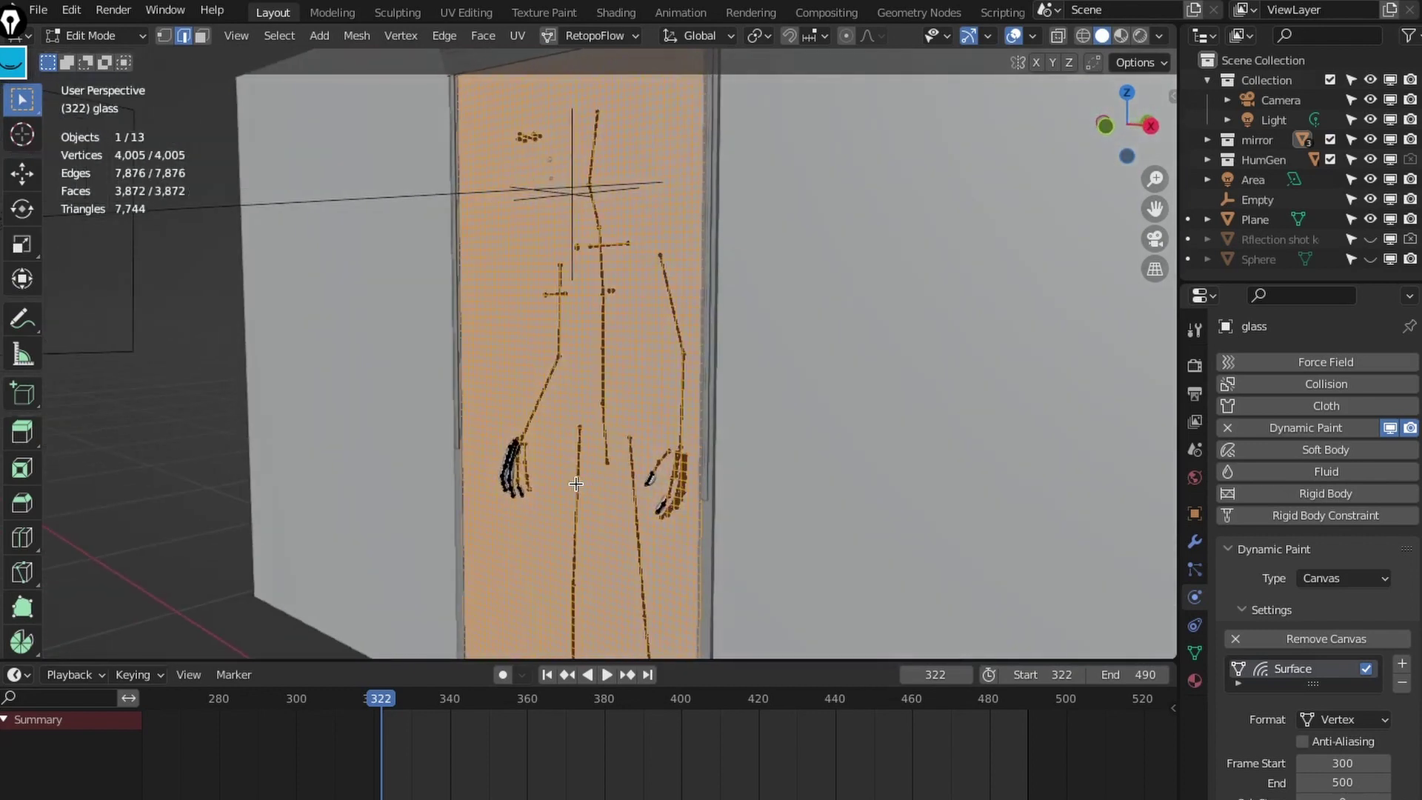
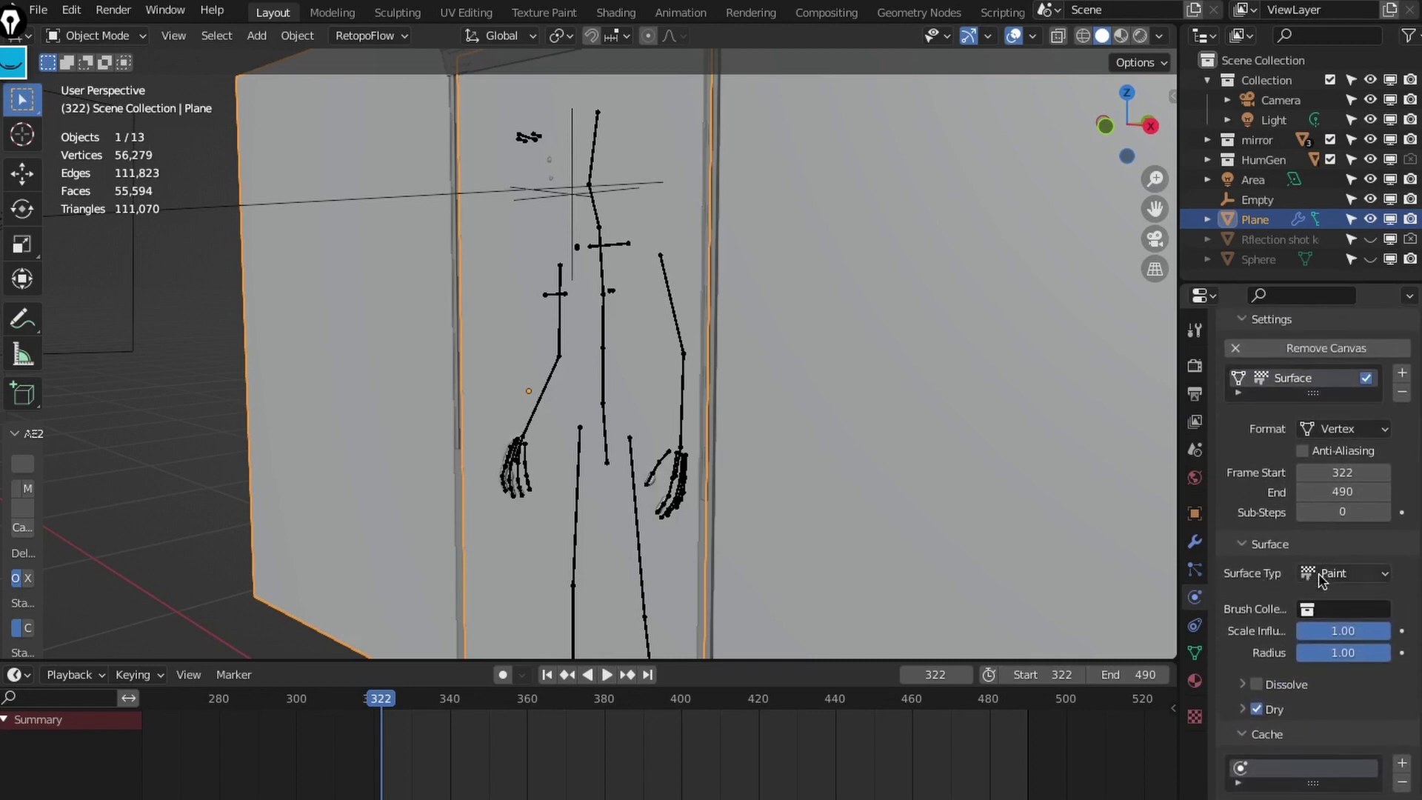
# Step: Set the Plane's Dynamic Paint canvas surface type to Waves
pyautogui.click(1372, 578)
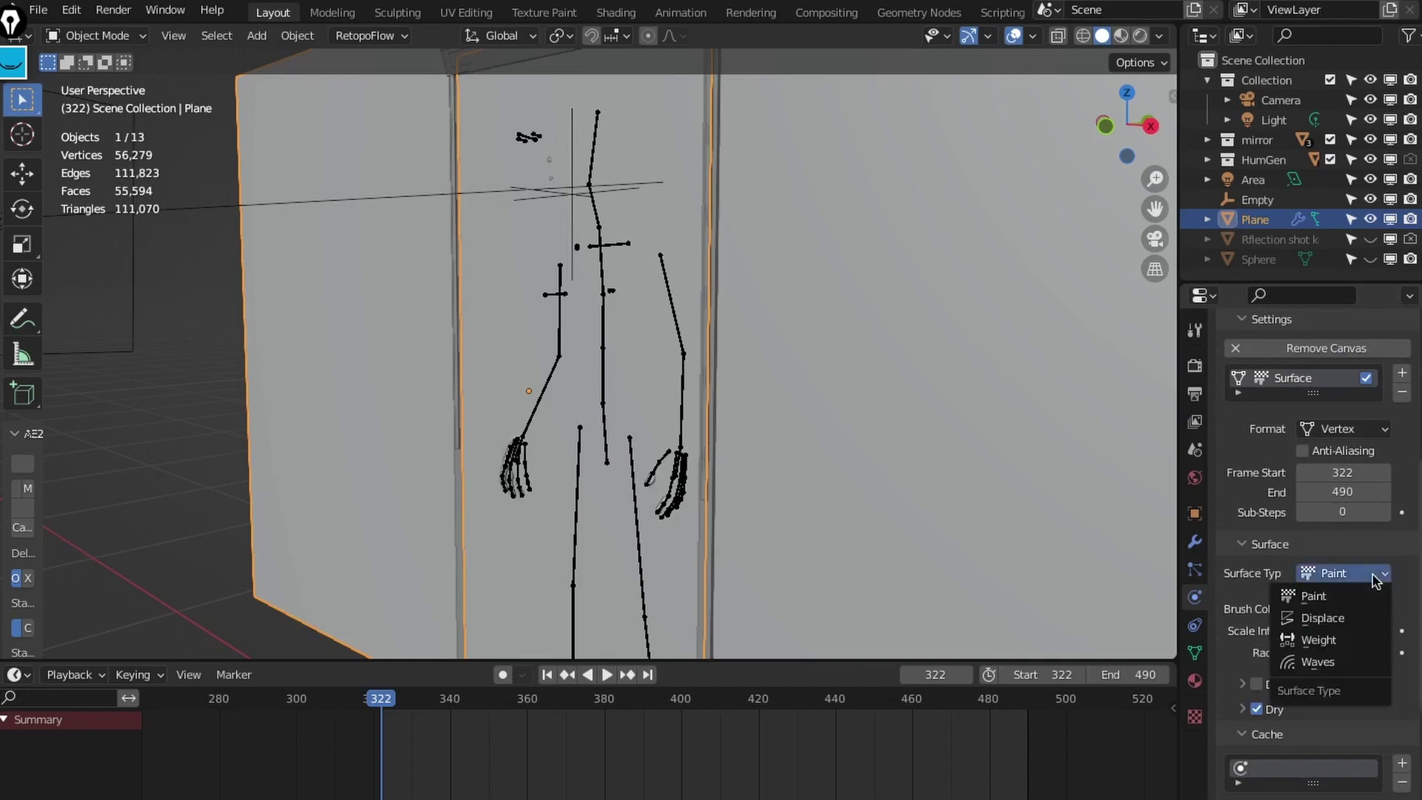
pyautogui.click(1329, 662)
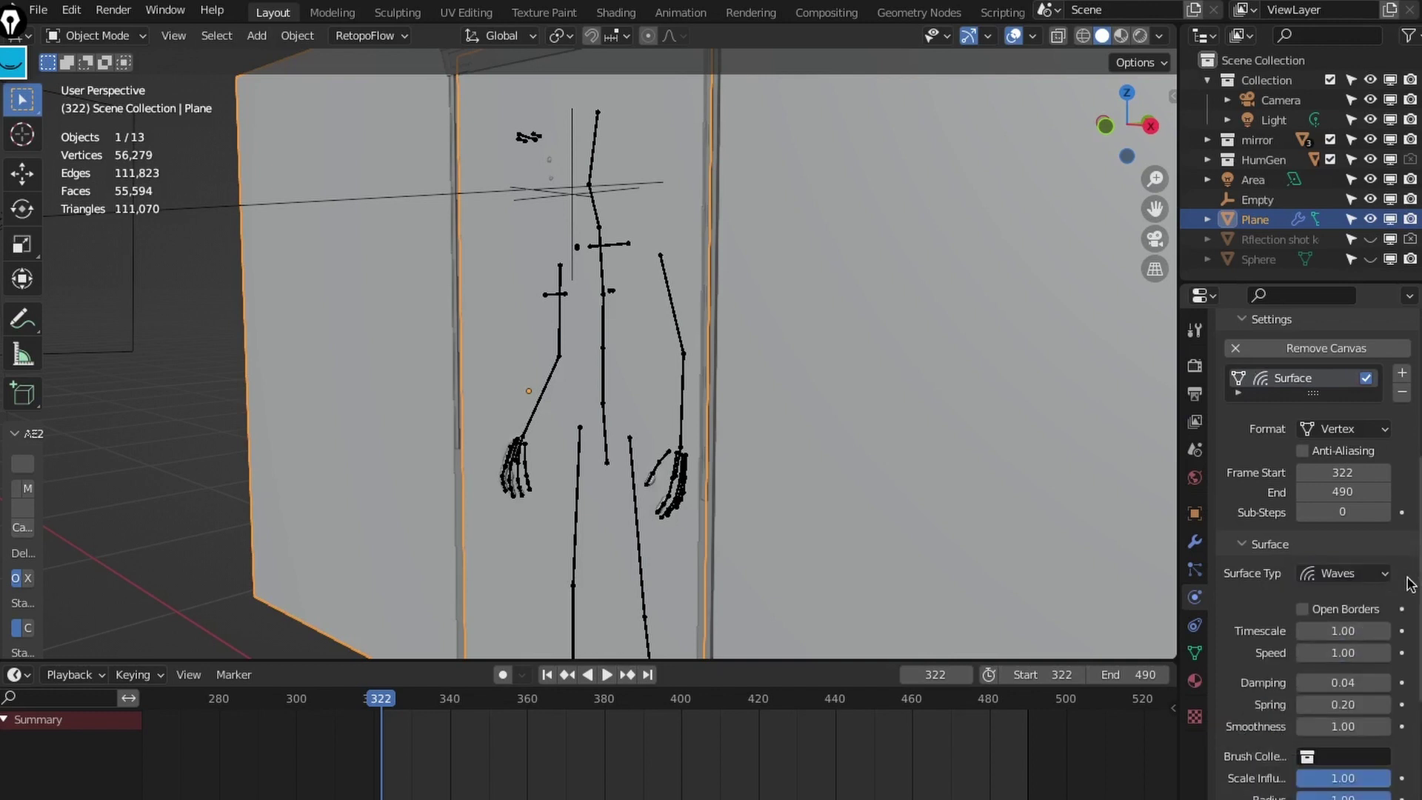
pyautogui.moveTo(1419, 589)
pyautogui.mouseDown()
pyautogui.moveTo(1419, 571)
pyautogui.moveTo(1417, 676)
pyautogui.moveTo(1417, 452)
pyautogui.mouseUp()
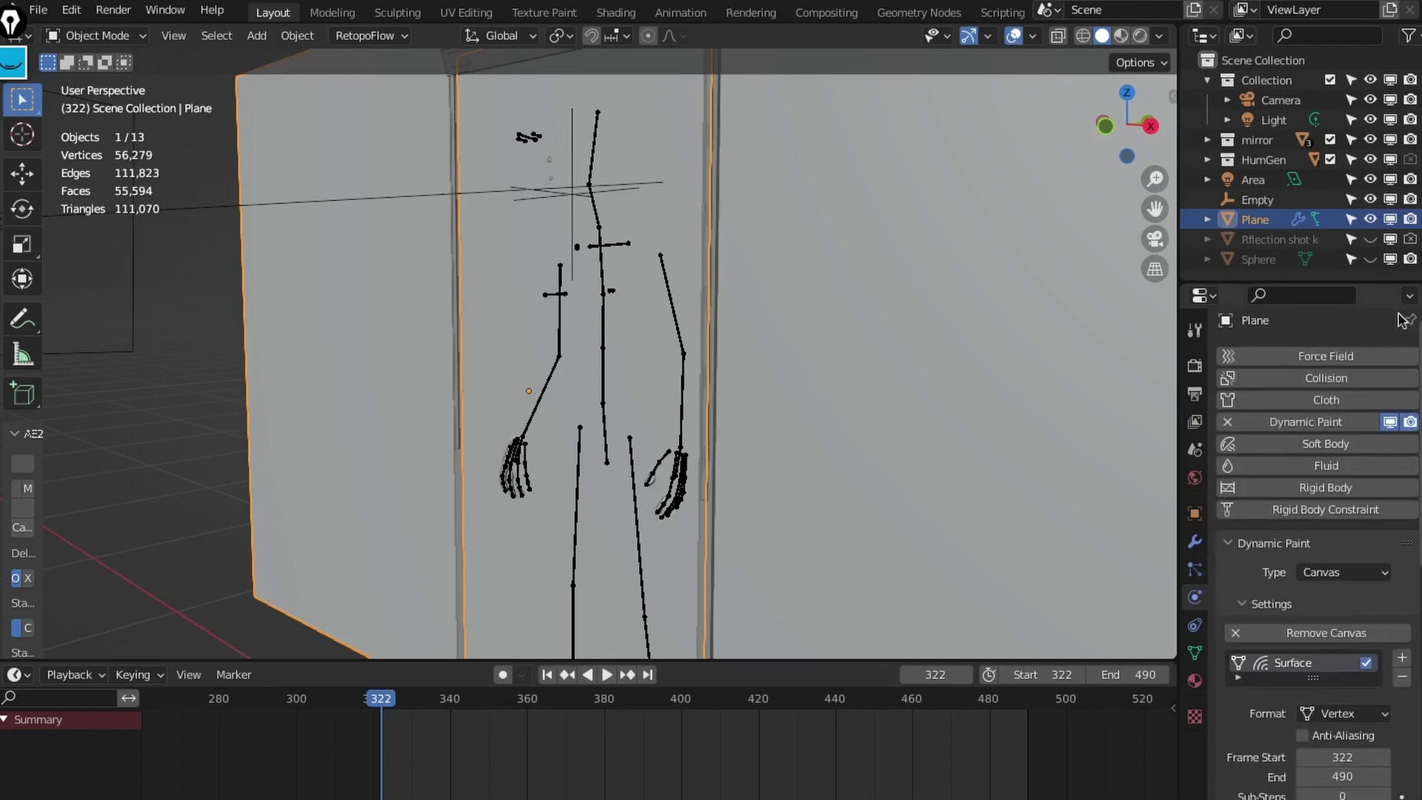
# Step: Switch the simply_coll figure's Dynamic Paint type to Canvas and back to Brush, and review its brush settings
pyautogui.click(661, 182)
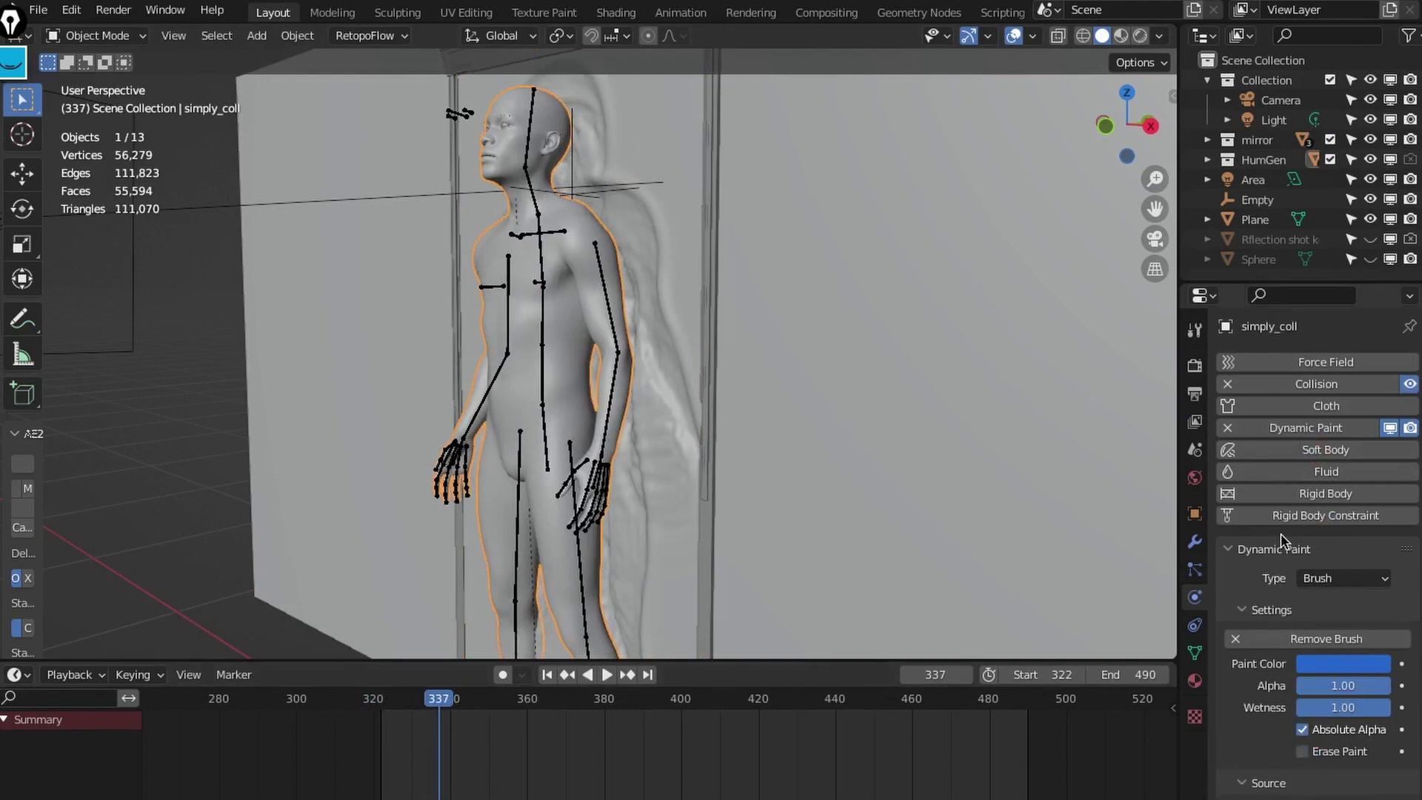
pyautogui.click(1366, 589)
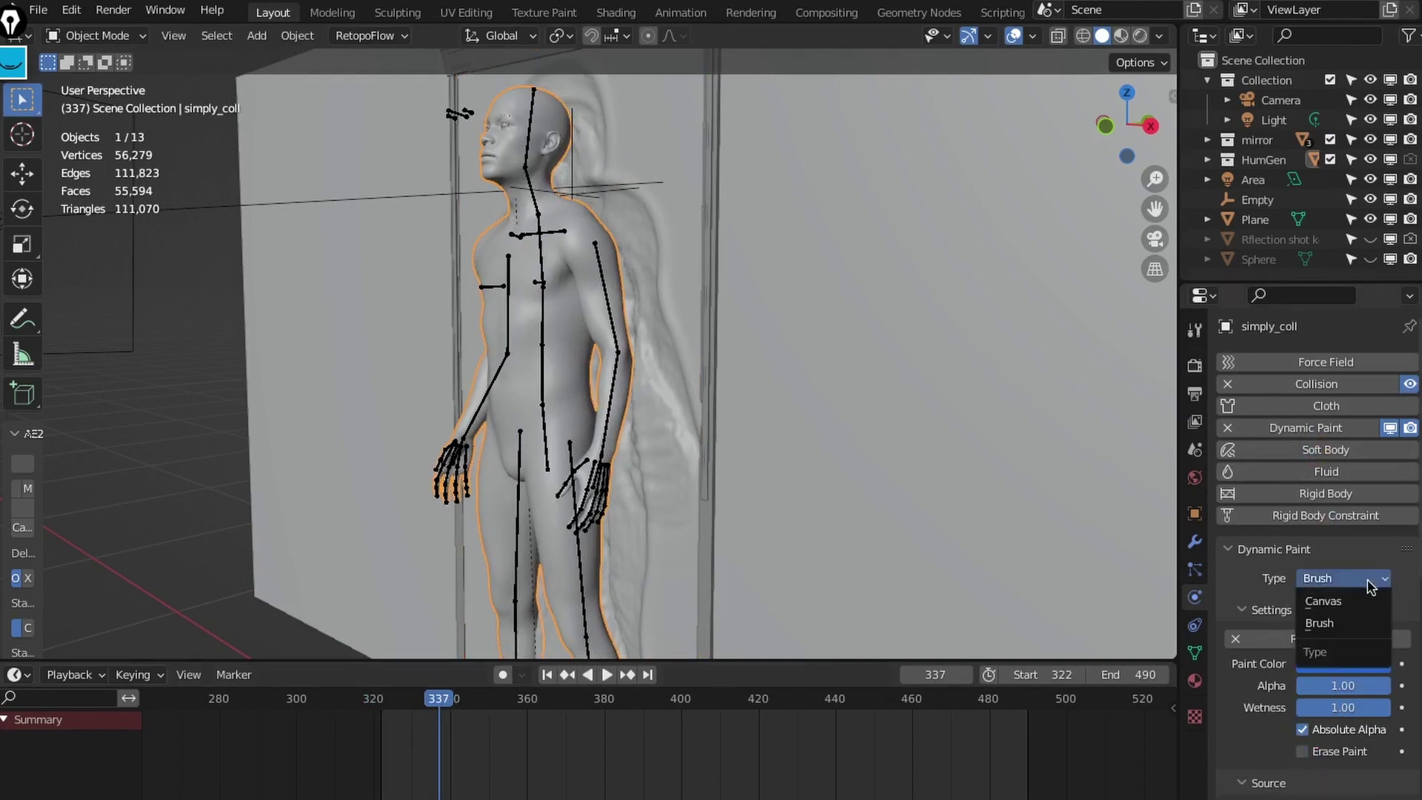
pyautogui.click(1354, 606)
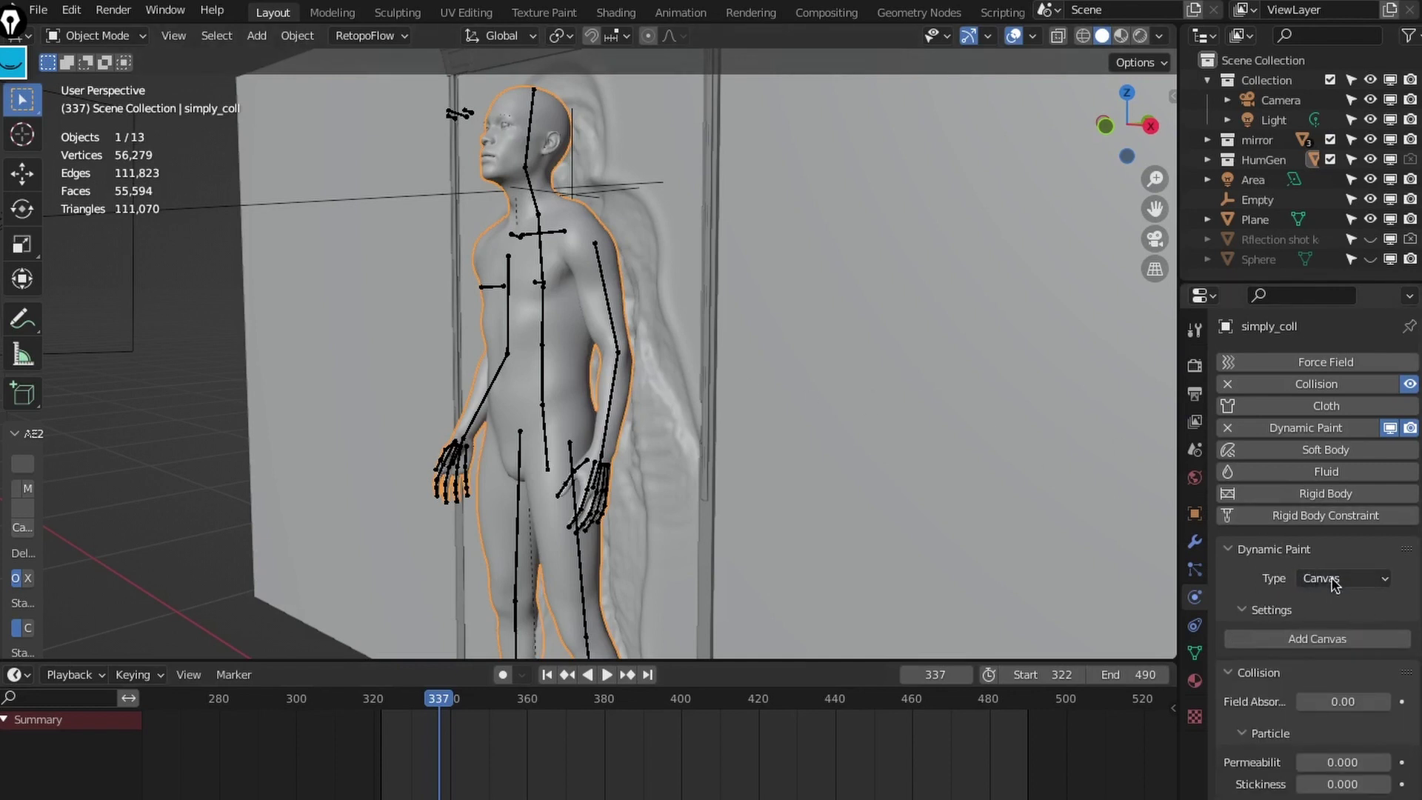
pyautogui.click(1333, 583)
pyautogui.click(1333, 628)
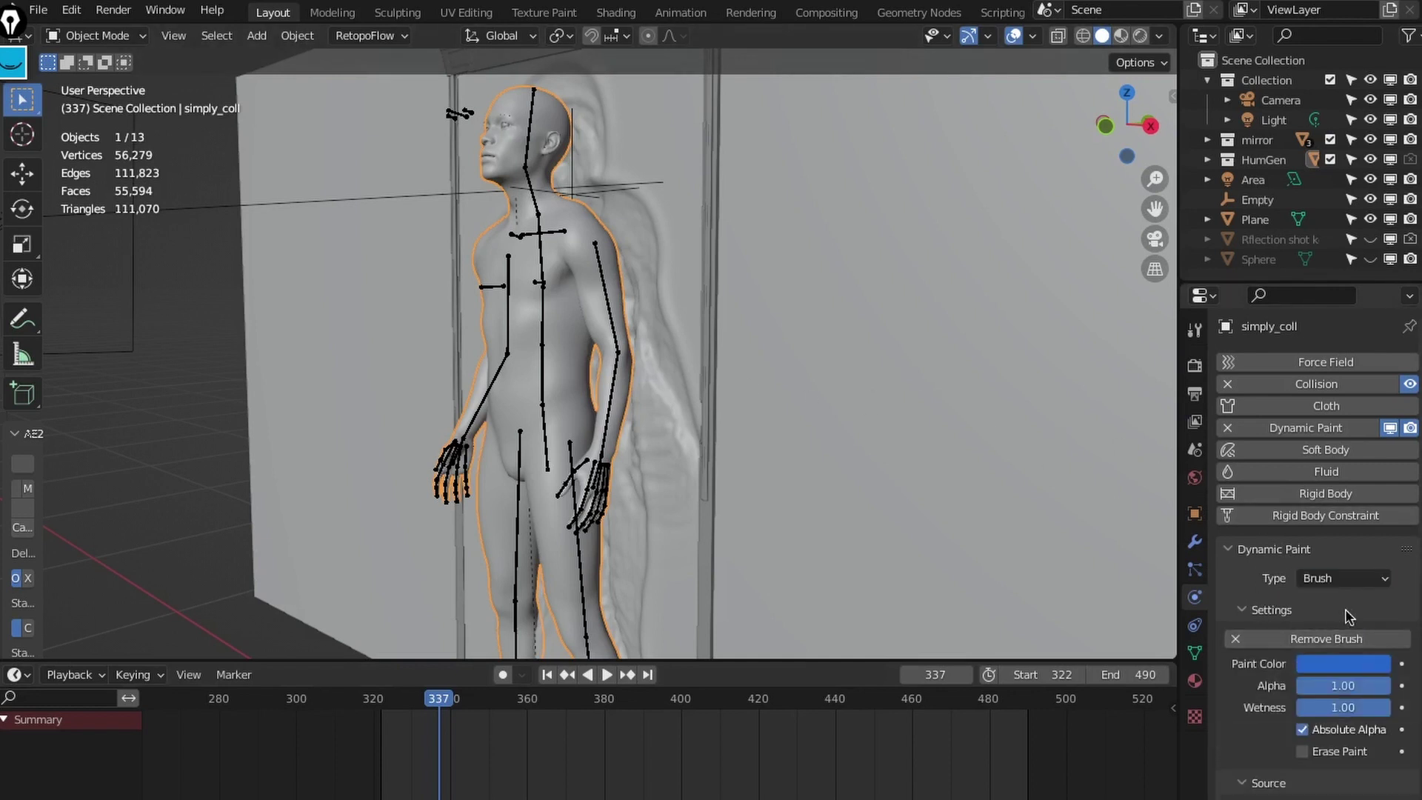
pyautogui.moveTo(1416, 557); pyautogui.dragTo(1411, 669)
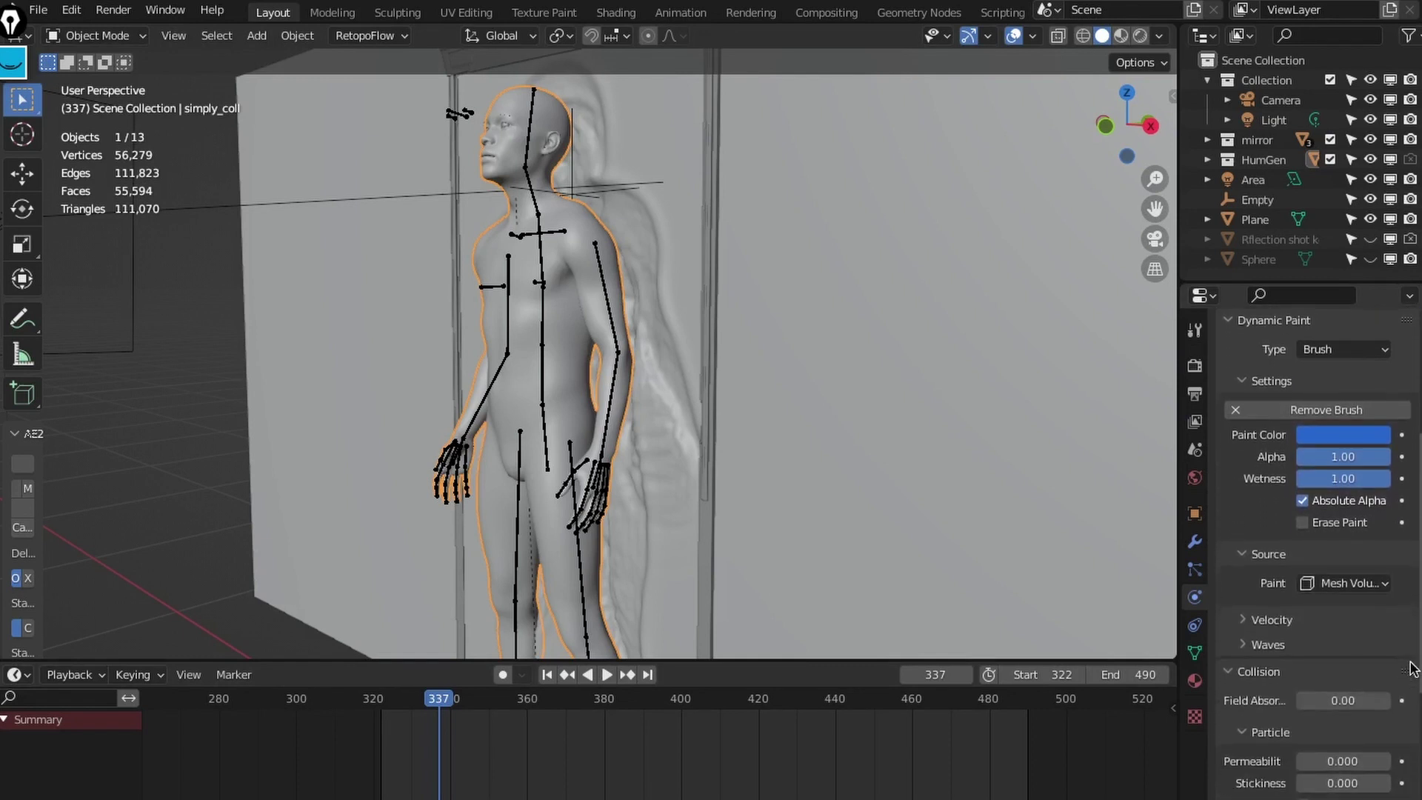
pyautogui.scroll(2, 1333, 637)
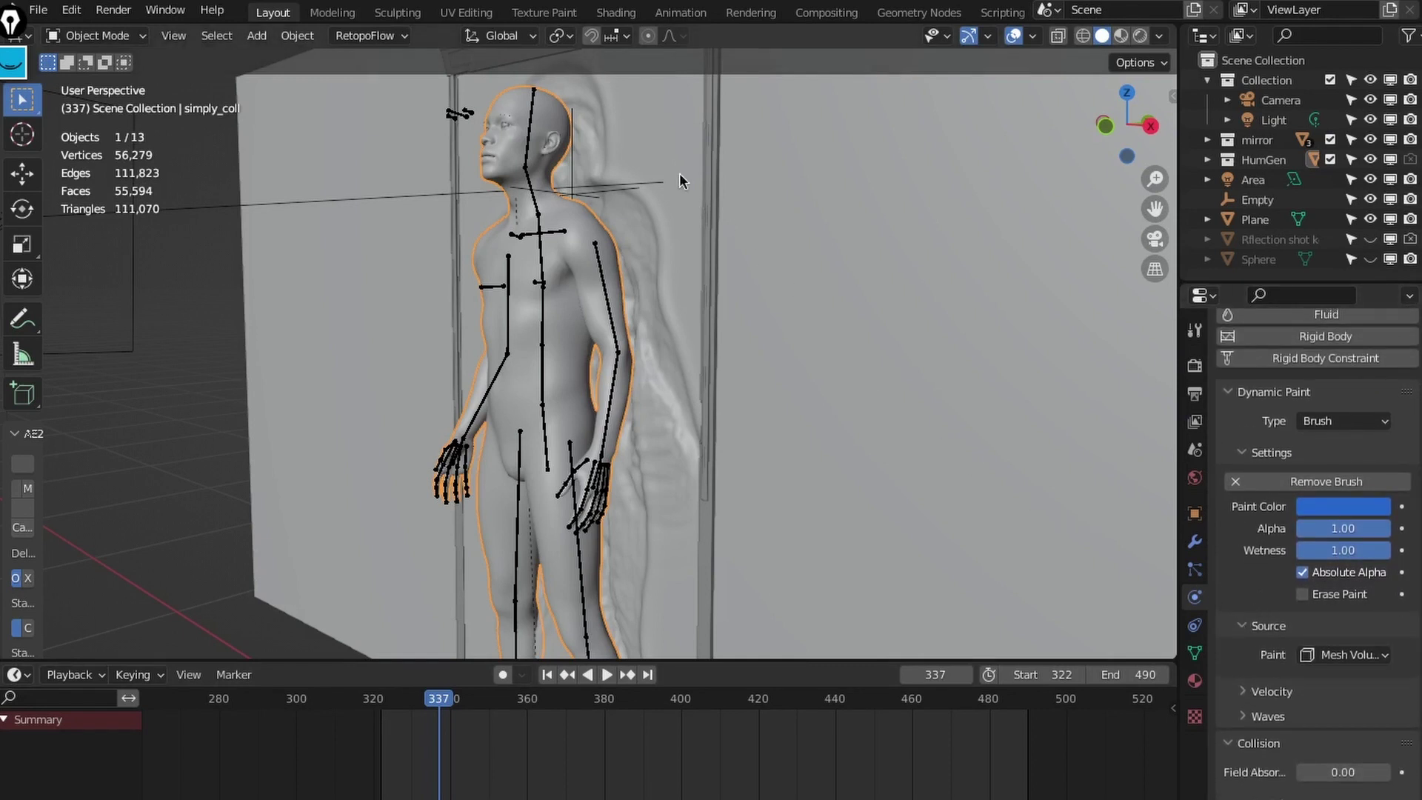
# Step: Select the mirror's glass object, review its wave surface settings and scrub the timeline to frame 334
pyautogui.click(665, 155)
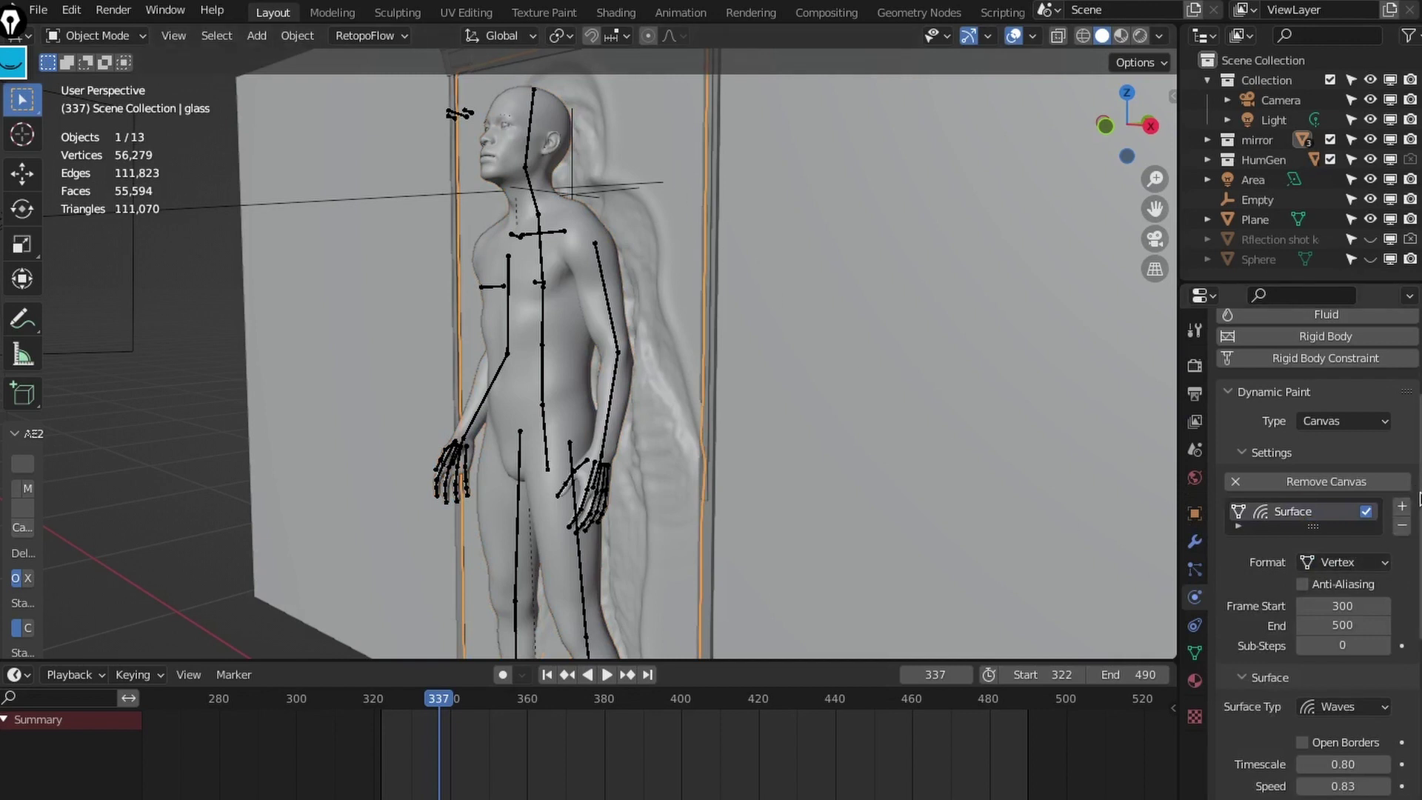
pyautogui.scroll(-5, 1420, 494)
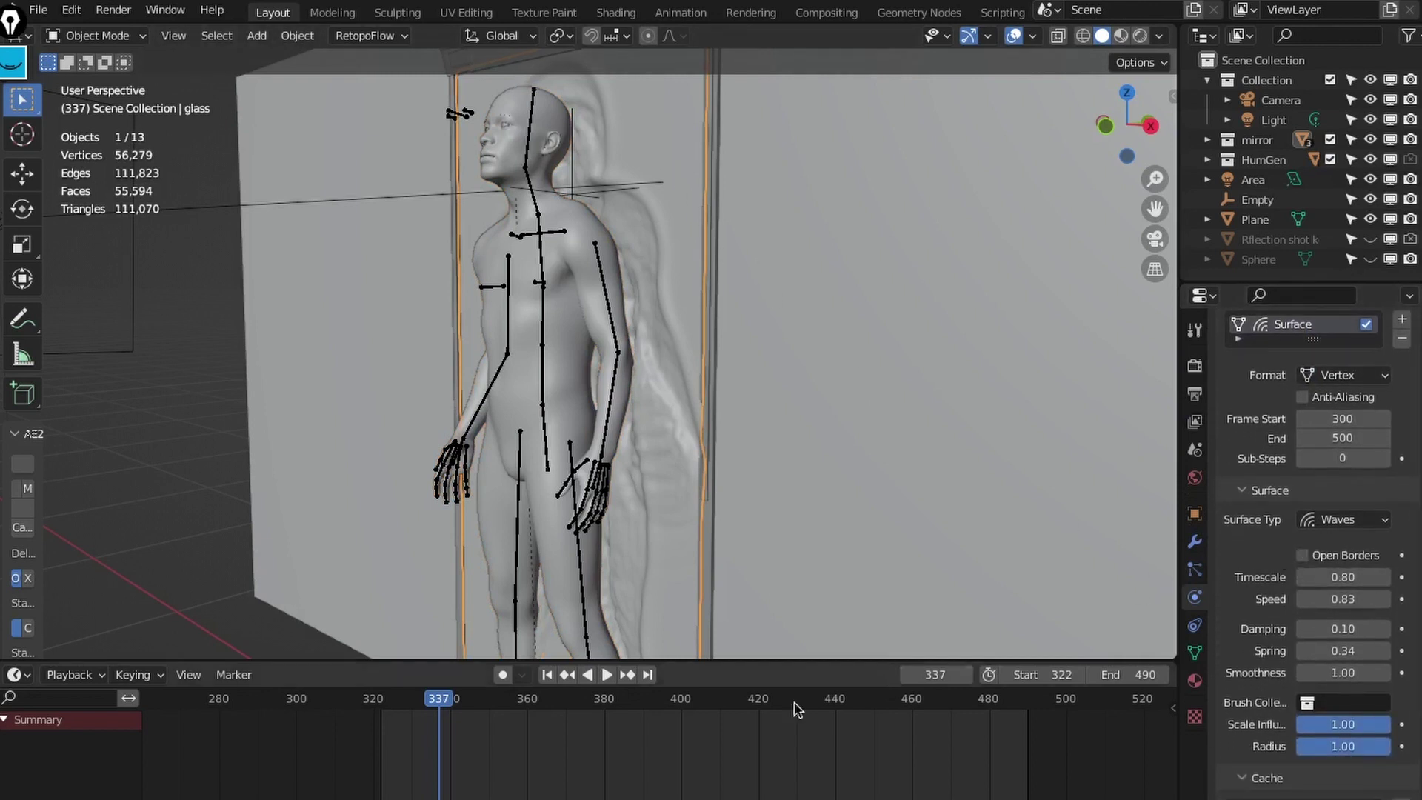
pyautogui.moveTo(440, 700)
pyautogui.mouseDown()
pyautogui.moveTo(385, 704)
pyautogui.moveTo(426, 708)
pyautogui.mouseUp()
pyautogui.press('space')
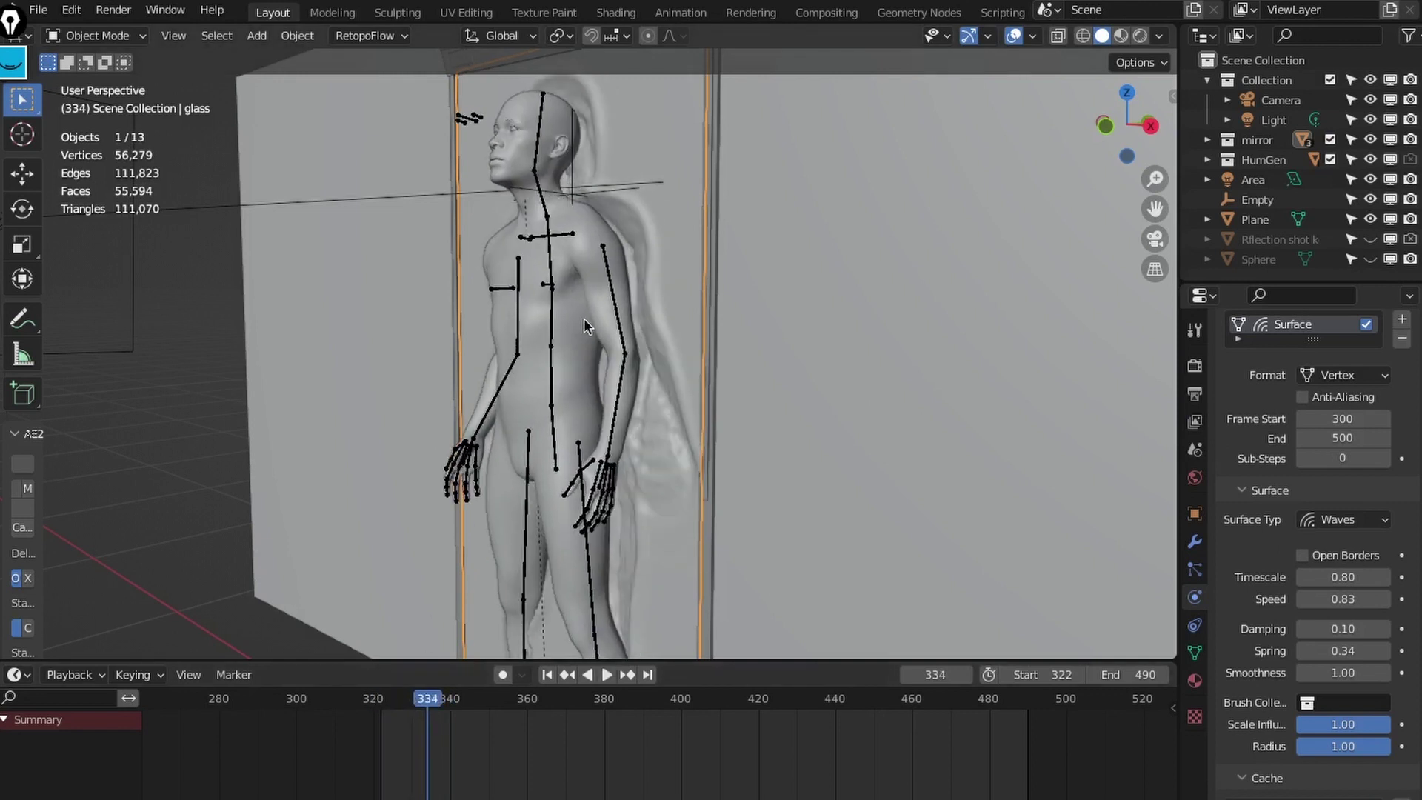
# Step: Temporarily hide the figure, play and scrub the timeline to examine its imprint in the glass, and undo the hiding
pyautogui.click(571, 356)
pyautogui.press('h')
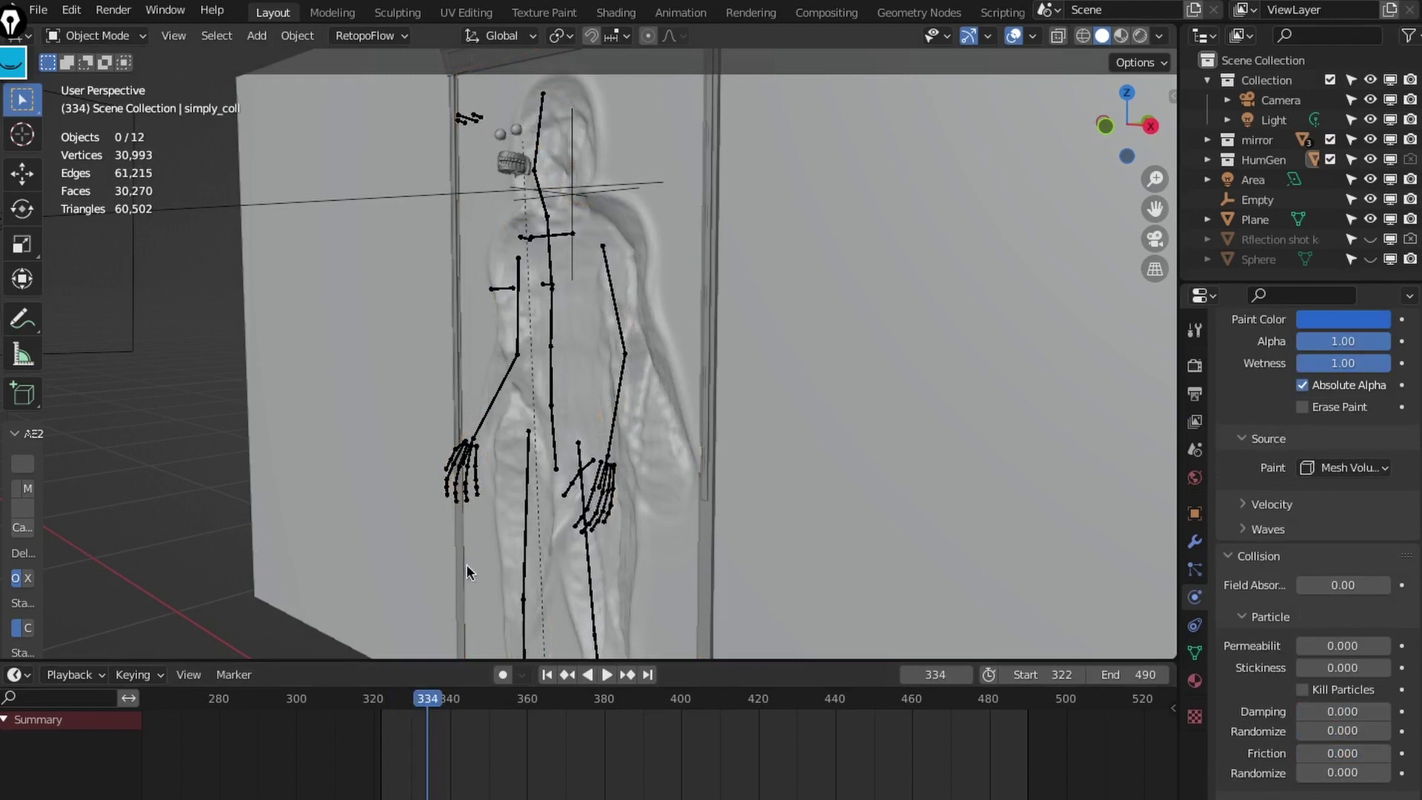
pyautogui.press('space')
pyautogui.moveTo(424, 703)
pyautogui.mouseDown()
pyautogui.moveTo(392, 702)
pyautogui.moveTo(422, 704)
pyautogui.mouseUp()
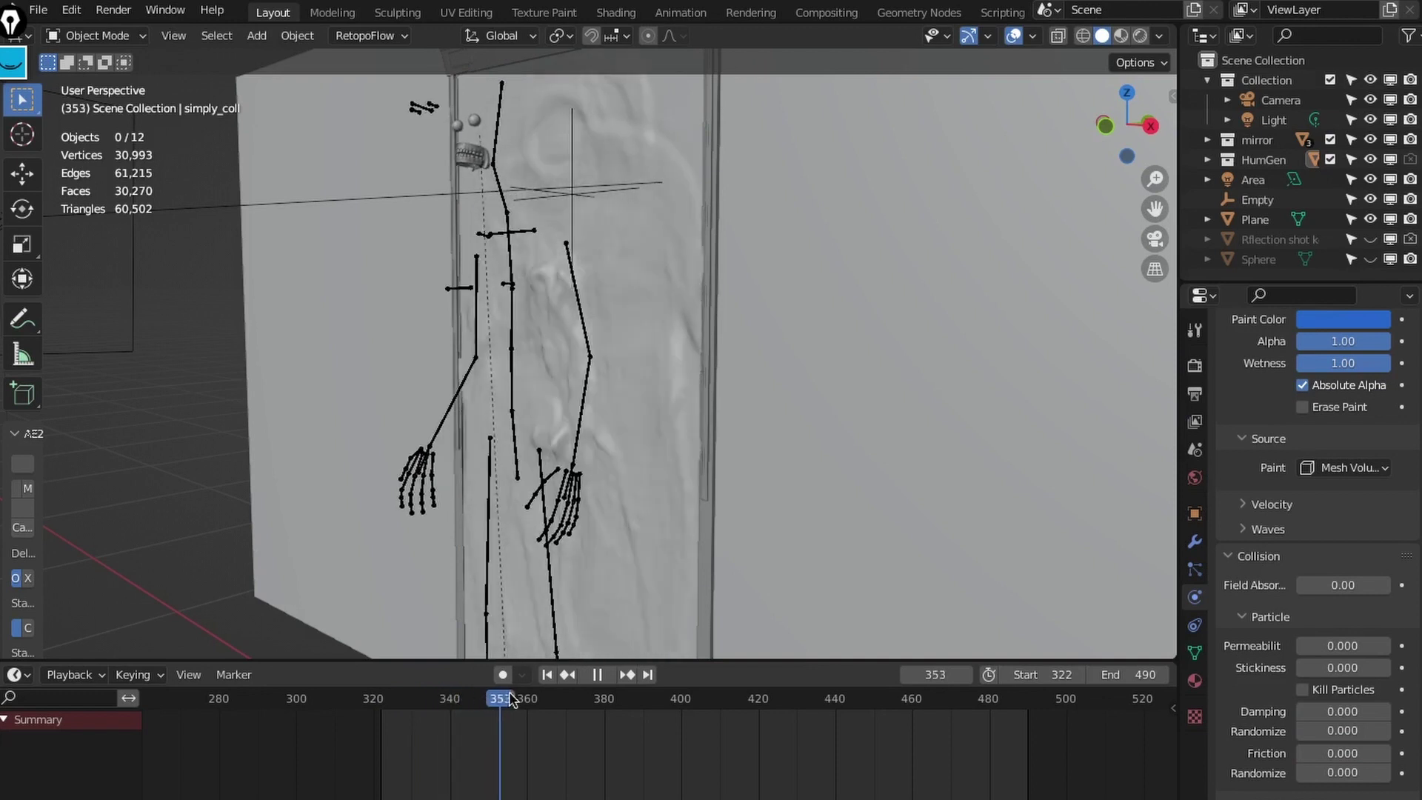
pyautogui.moveTo(510, 704); pyautogui.dragTo(412, 702)
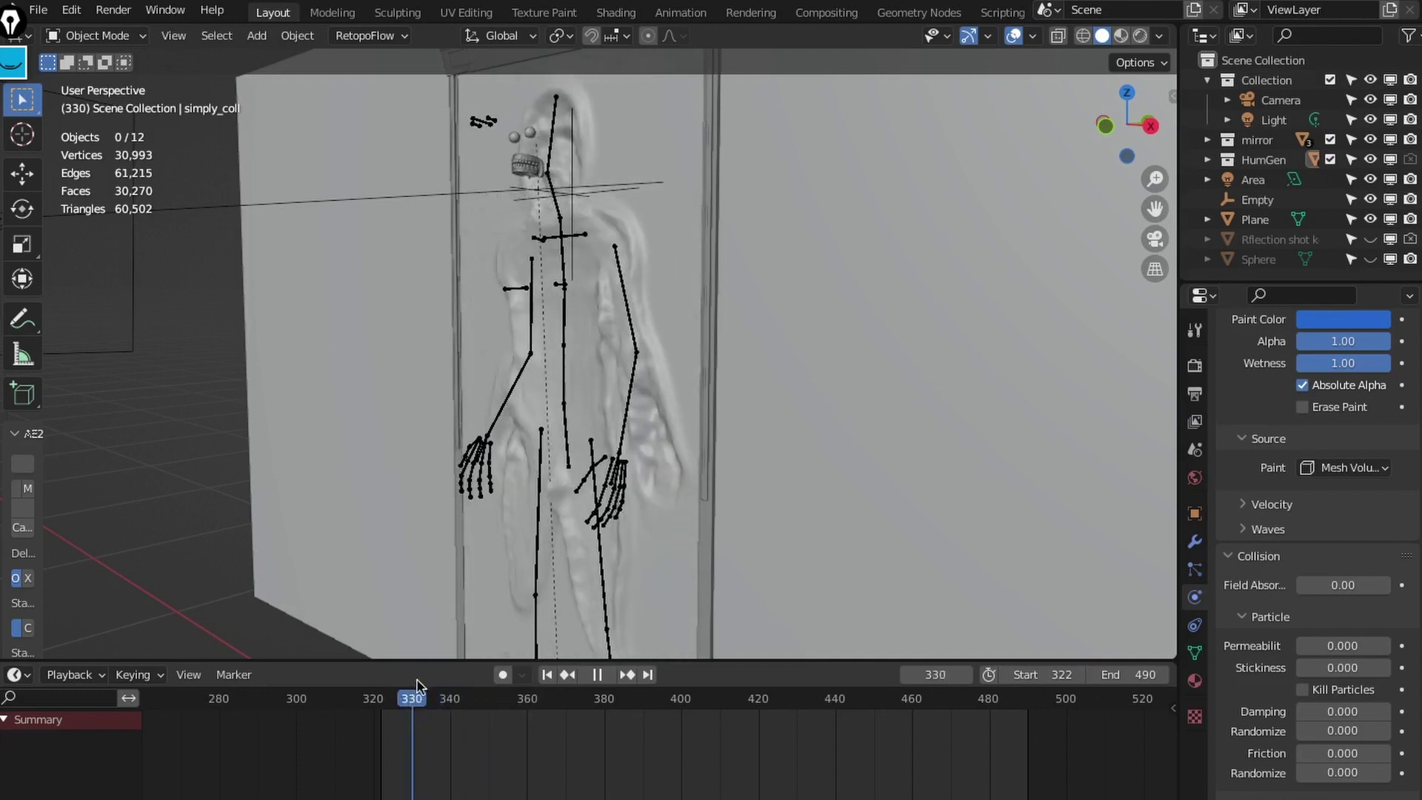
pyautogui.press('Right')
pyautogui.press('Right')
pyautogui.press('Right')
pyautogui.press('Right')
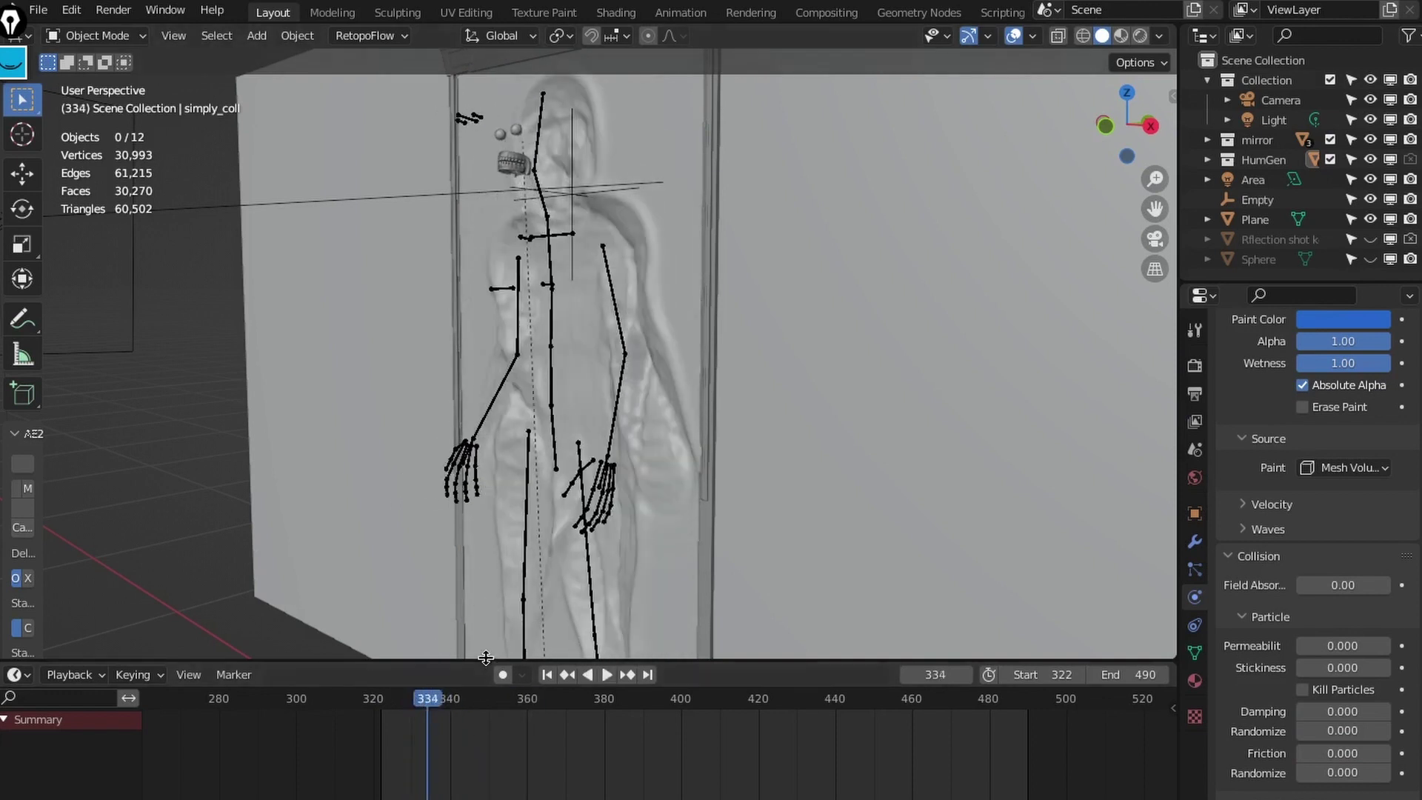
pyautogui.hotkey('ctrl', 'z')
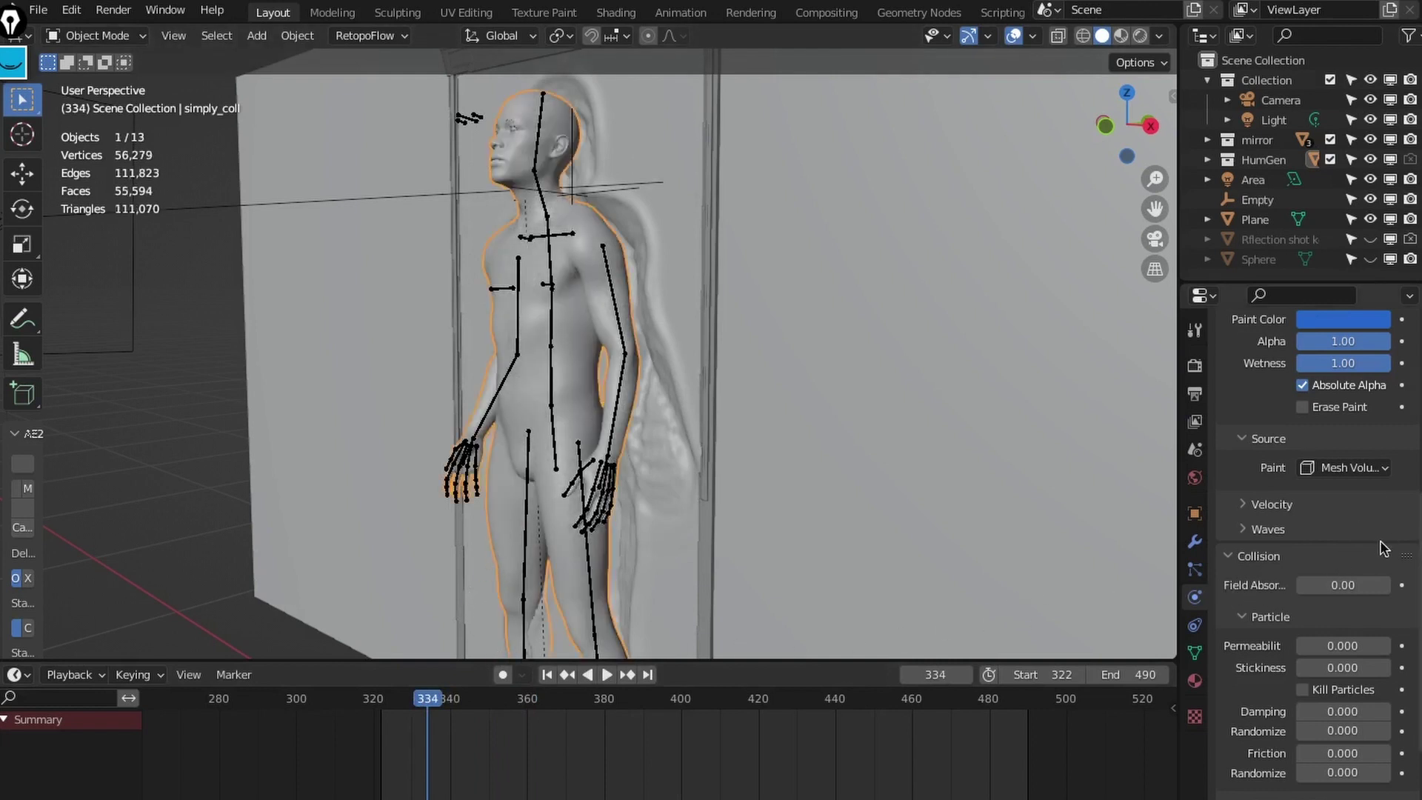
# Step: Select the mirror's glass object and set its wave Timescale to 1
pyautogui.click(709, 300)
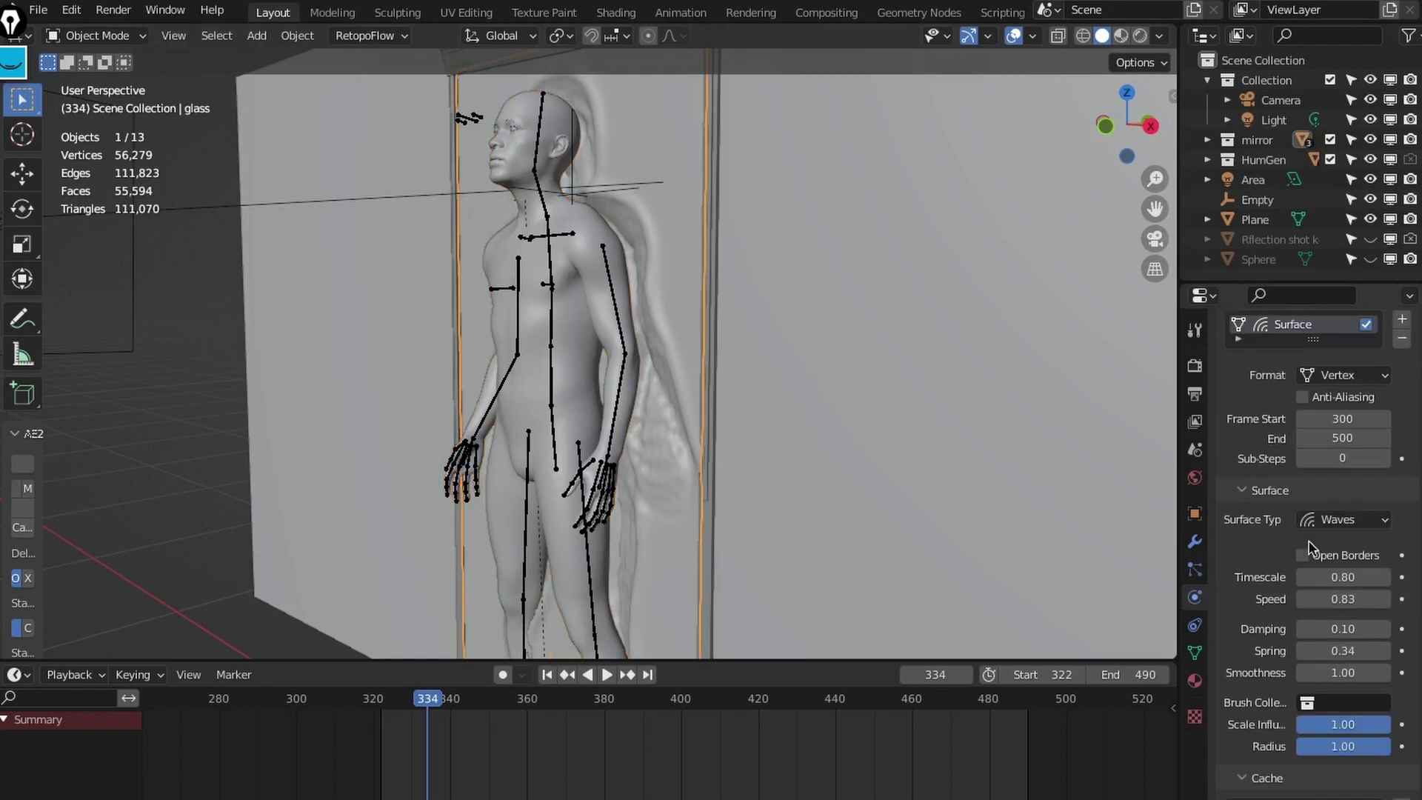
pyautogui.scroll(-5, 1289, 552)
pyautogui.scroll(5, 1319, 587)
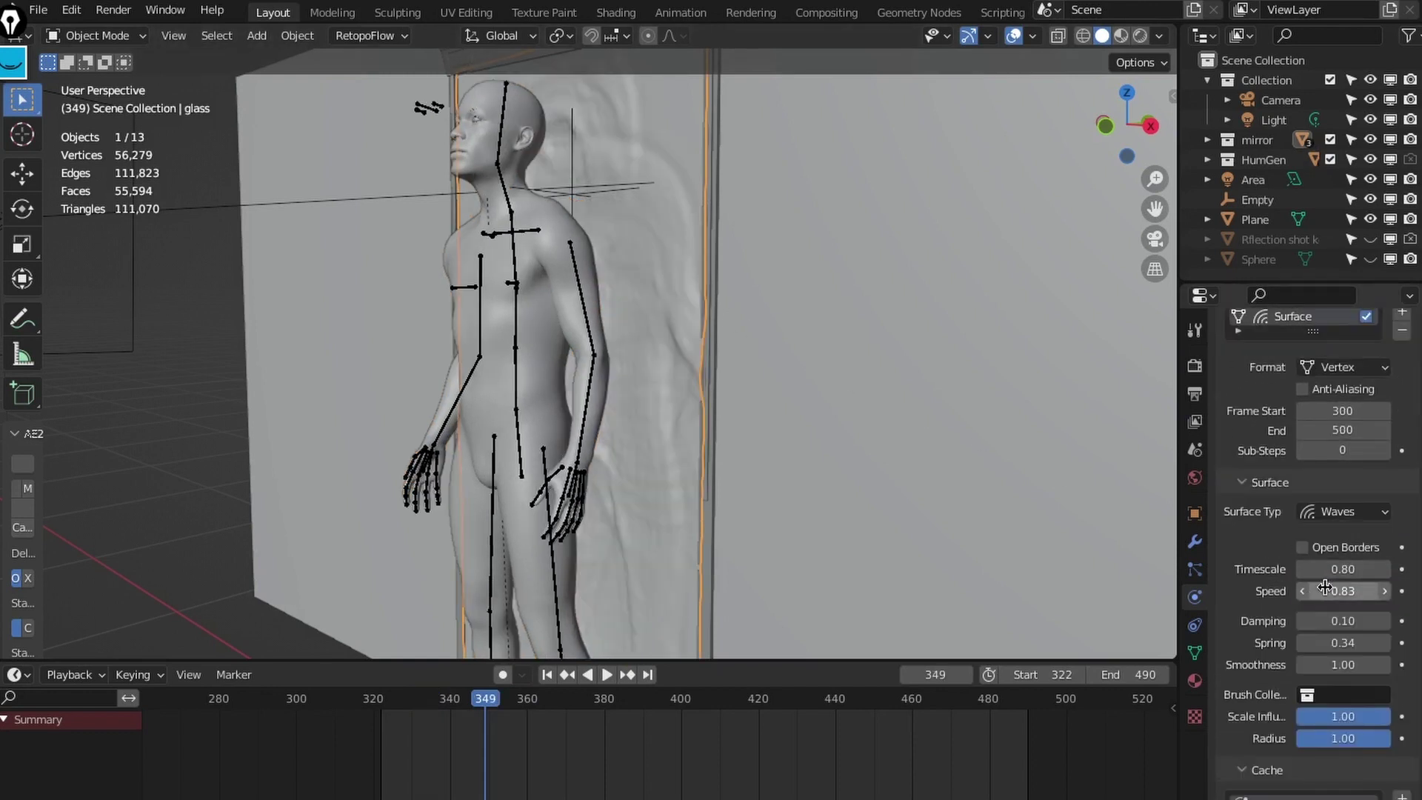
pyautogui.click(1343, 571)
pyautogui.write('1')
pyautogui.press('Return')
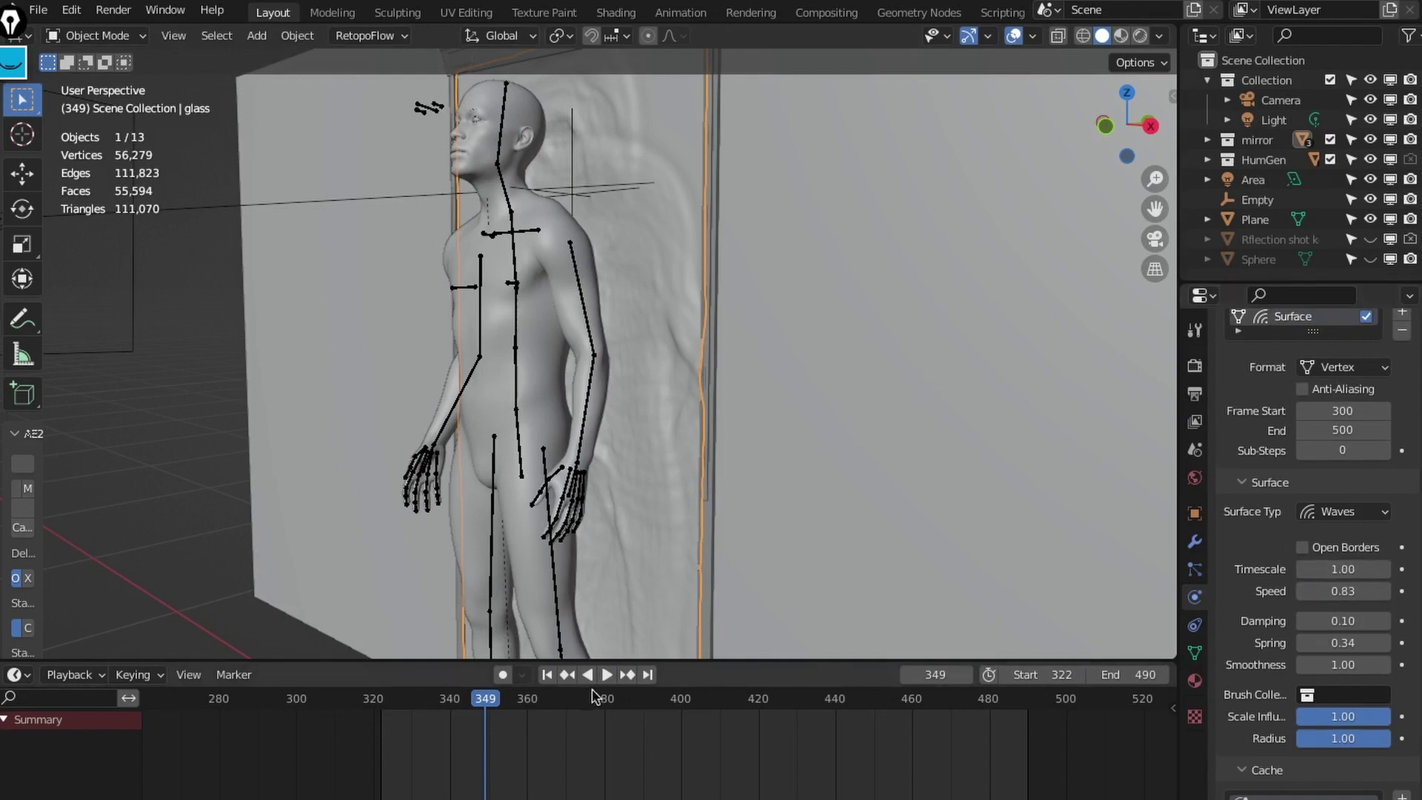
# Step: Play the animation from the first frame and scrub the timeline to examine the glass's waves
pyautogui.click(547, 674)
pyautogui.click(606, 675)
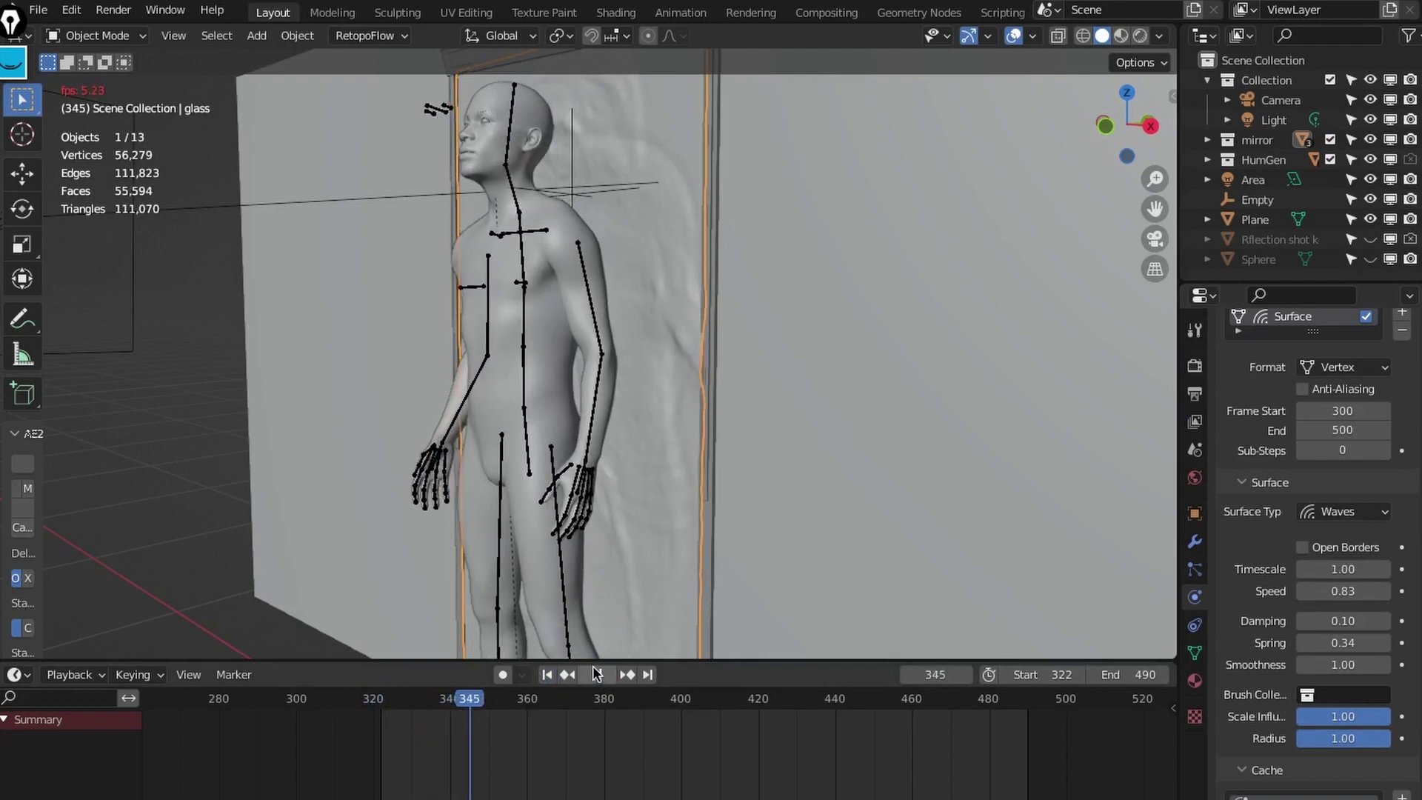
pyautogui.click(596, 675)
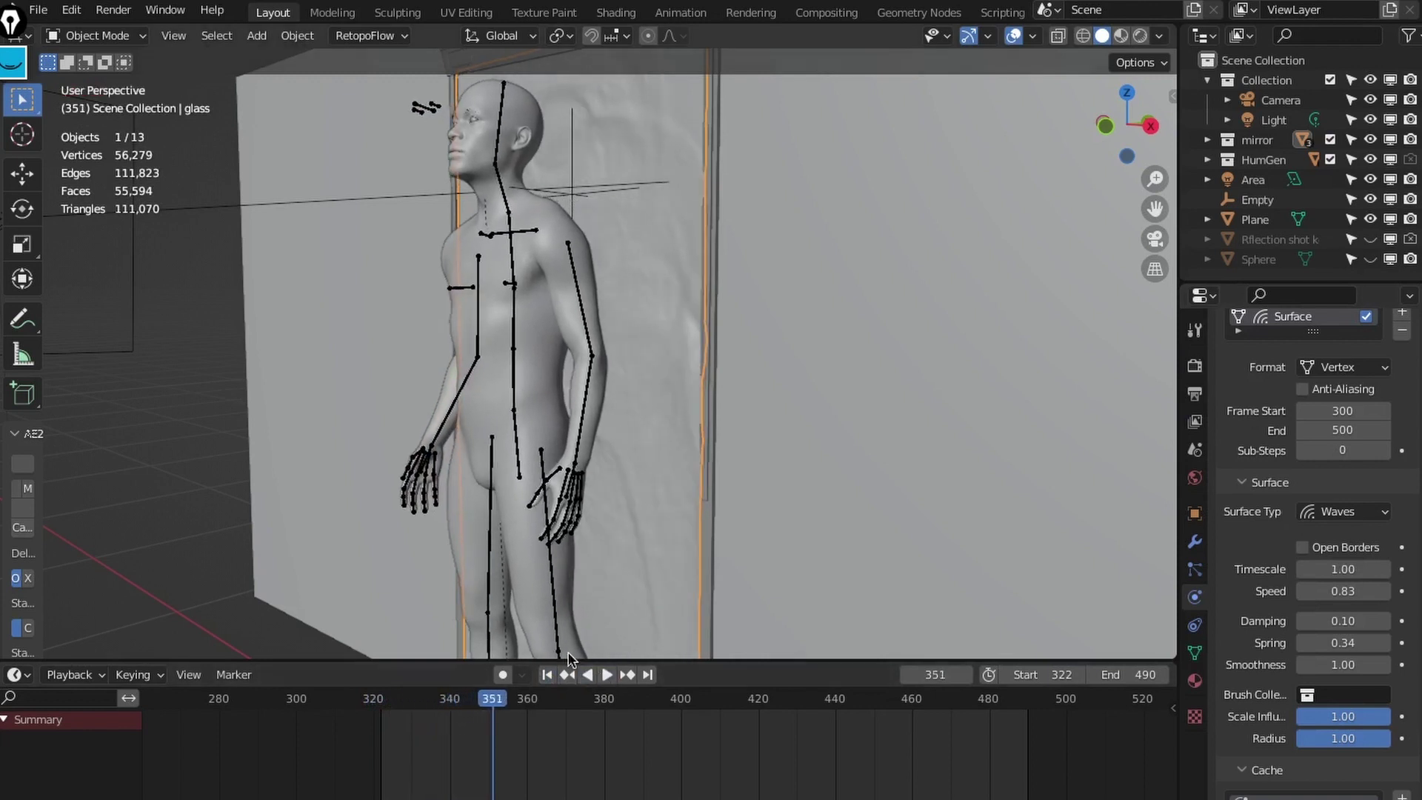
pyautogui.press('space')
pyautogui.moveTo(492, 699); pyautogui.dragTo(400, 704)
pyautogui.press('F3')
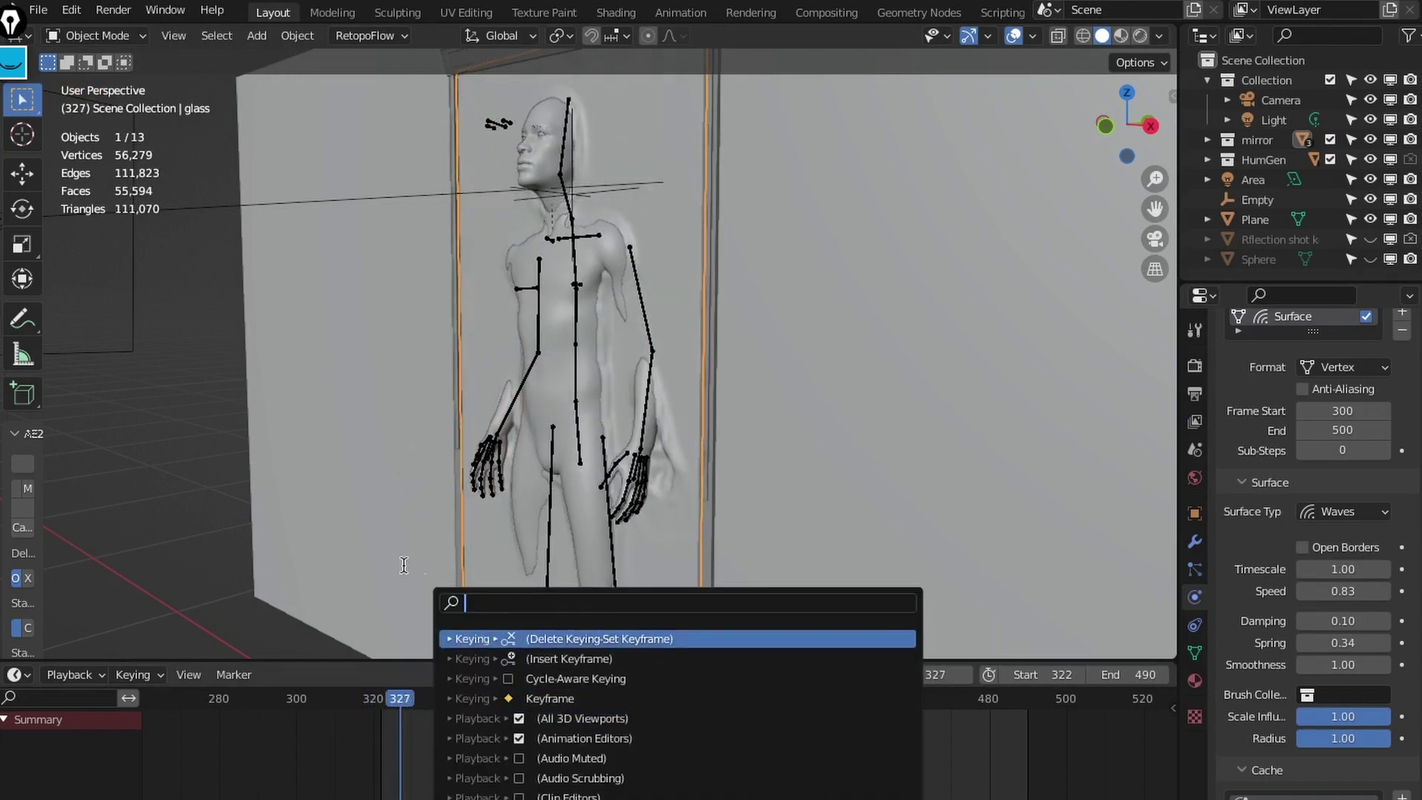
pyautogui.click(597, 675)
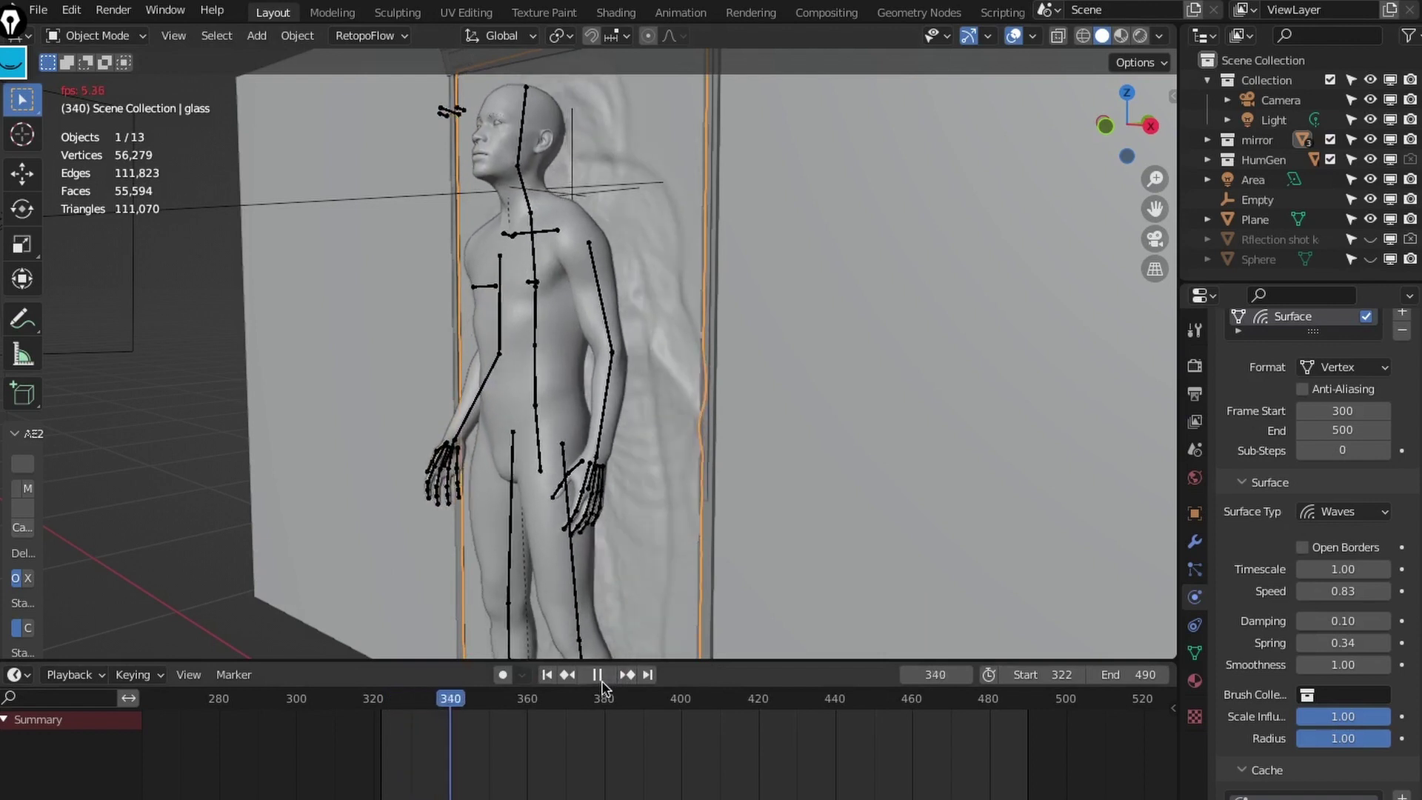
pyautogui.click(597, 677)
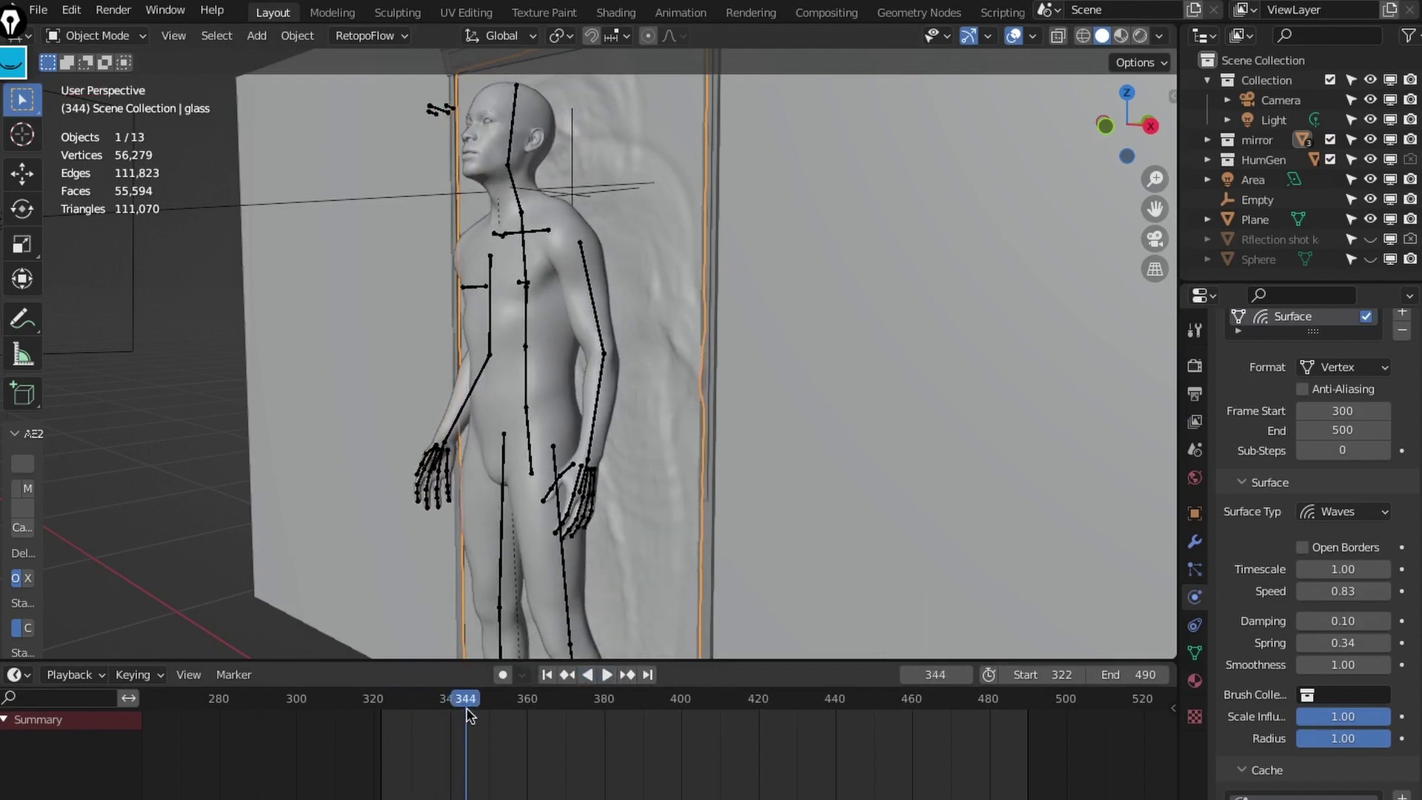
pyautogui.moveTo(468, 724); pyautogui.dragTo(435, 722)
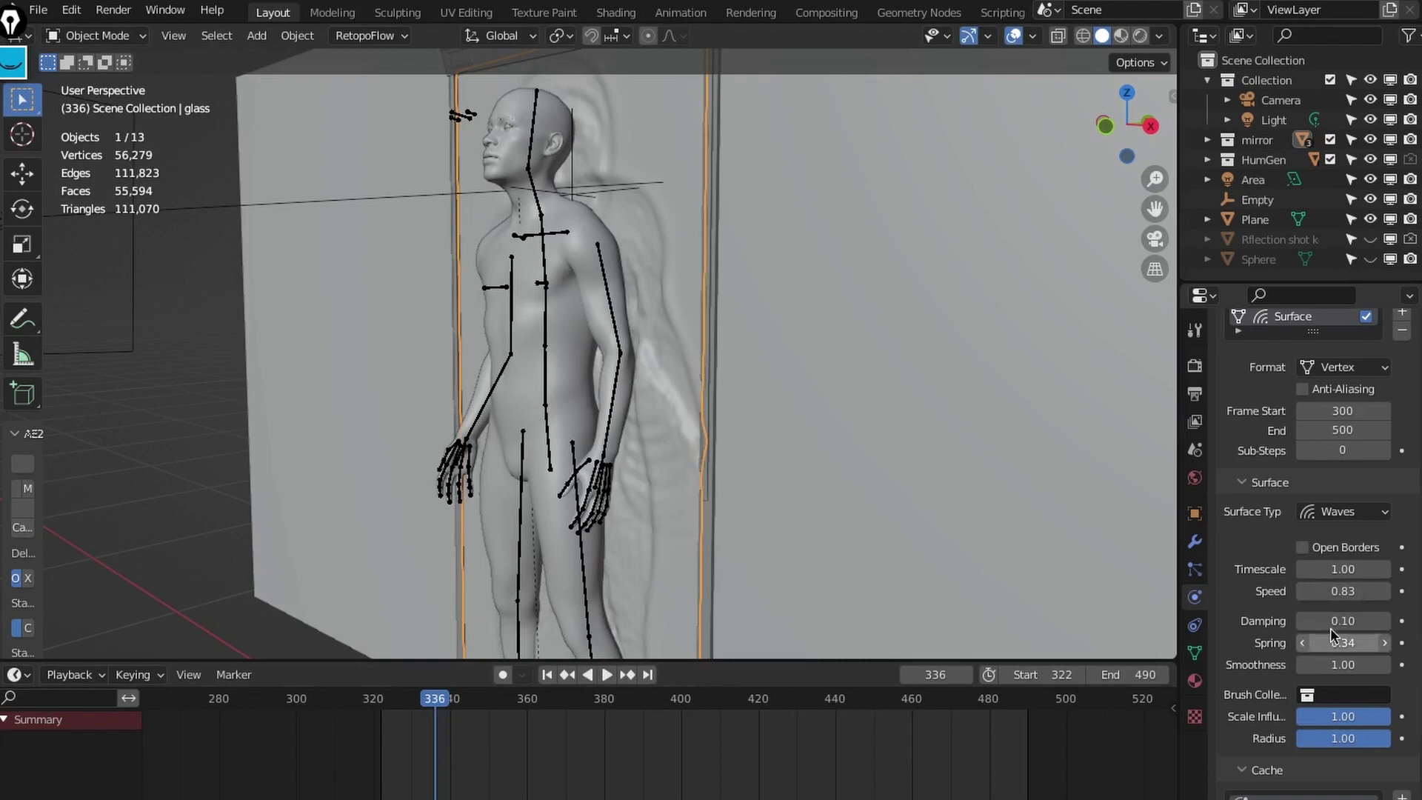
# Step: Set the glass's wave Damping to 0.93, play the animation and return to the first frame
pyautogui.moveTo(1383, 635); pyautogui.dragTo(1400, 635)
pyautogui.click(607, 674)
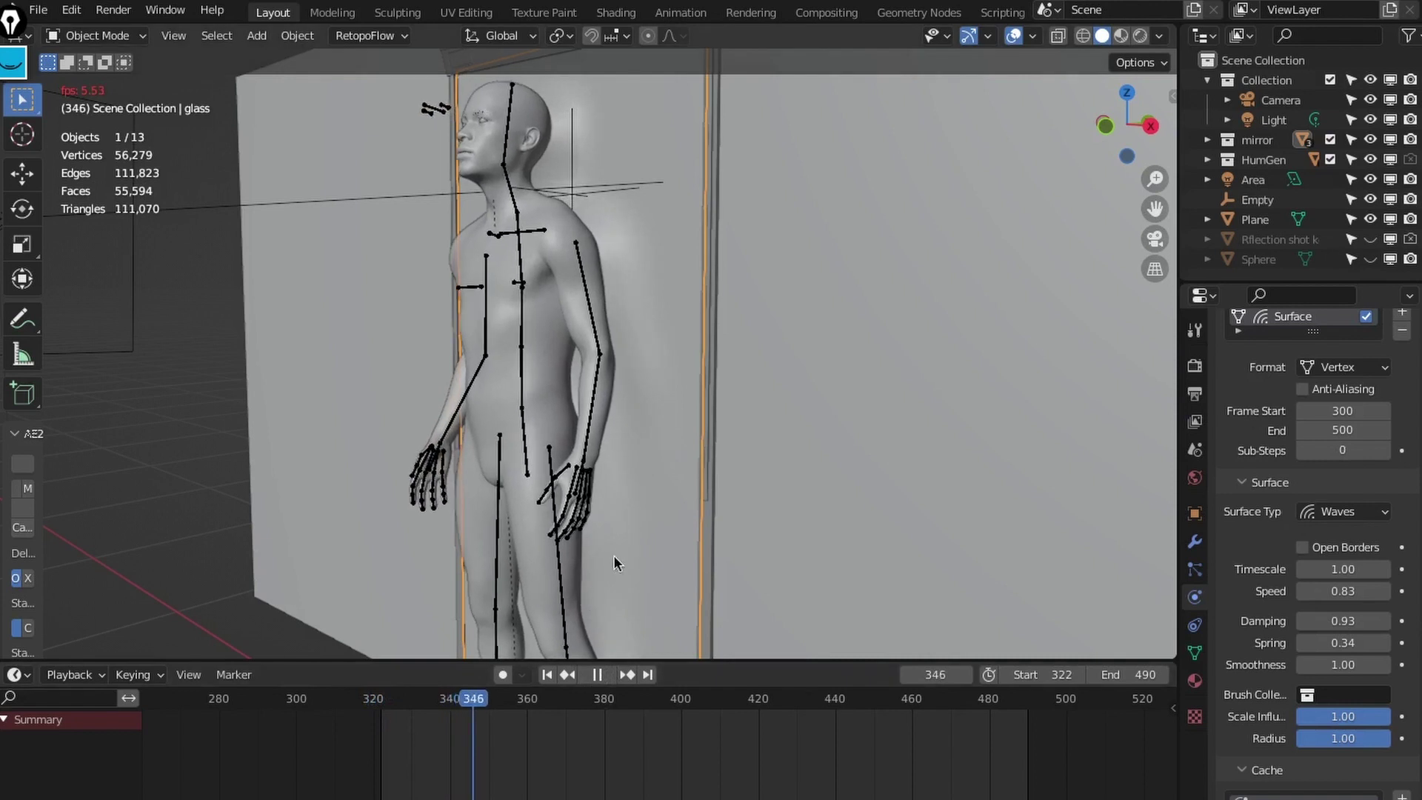
pyautogui.click(597, 673)
pyautogui.click(548, 674)
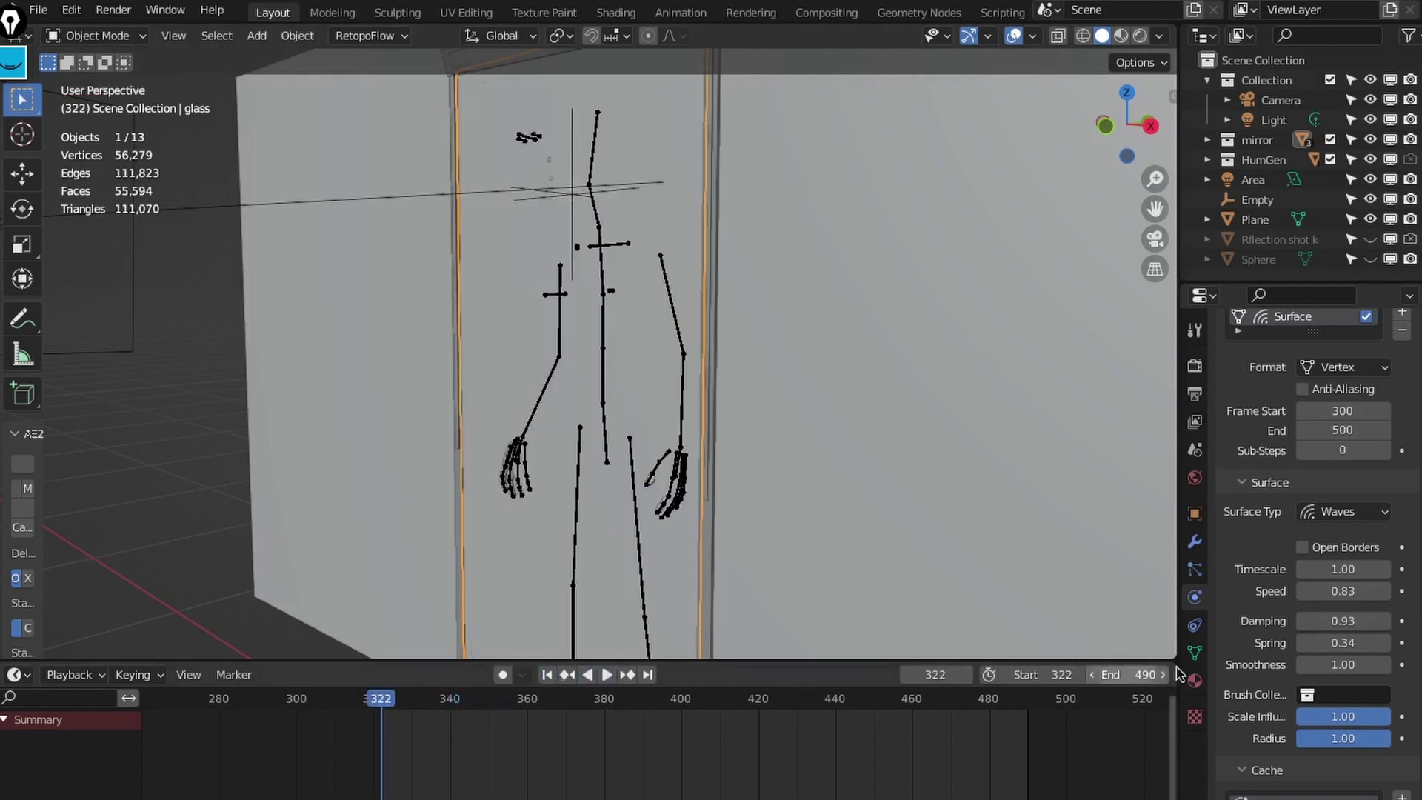
# Step: Set the glass's wave Damping to 0.01, play the animation and stop it back at the first frame
pyautogui.moveTo(1327, 620); pyautogui.dragTo(1331, 621)
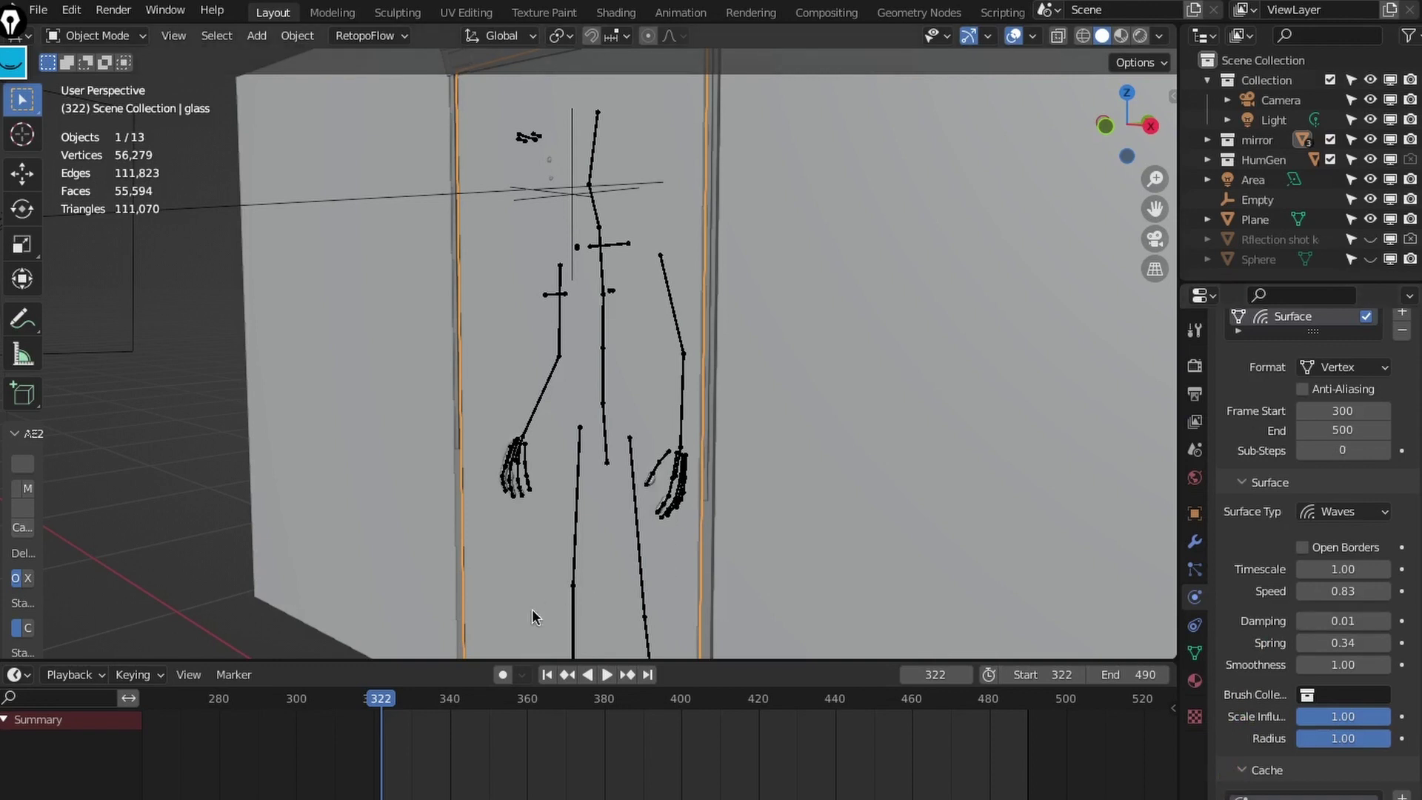
pyautogui.click(607, 675)
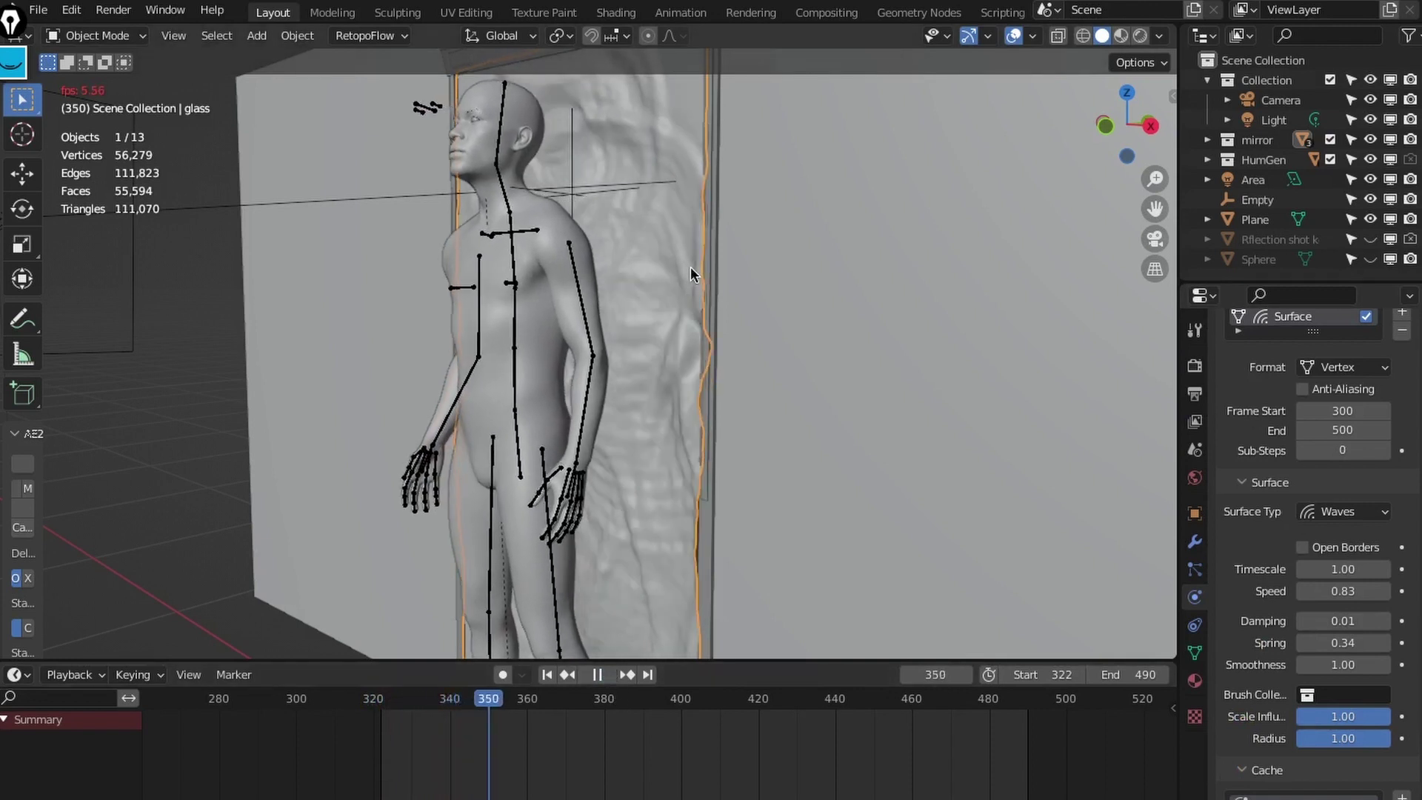
pyautogui.press('Escape')
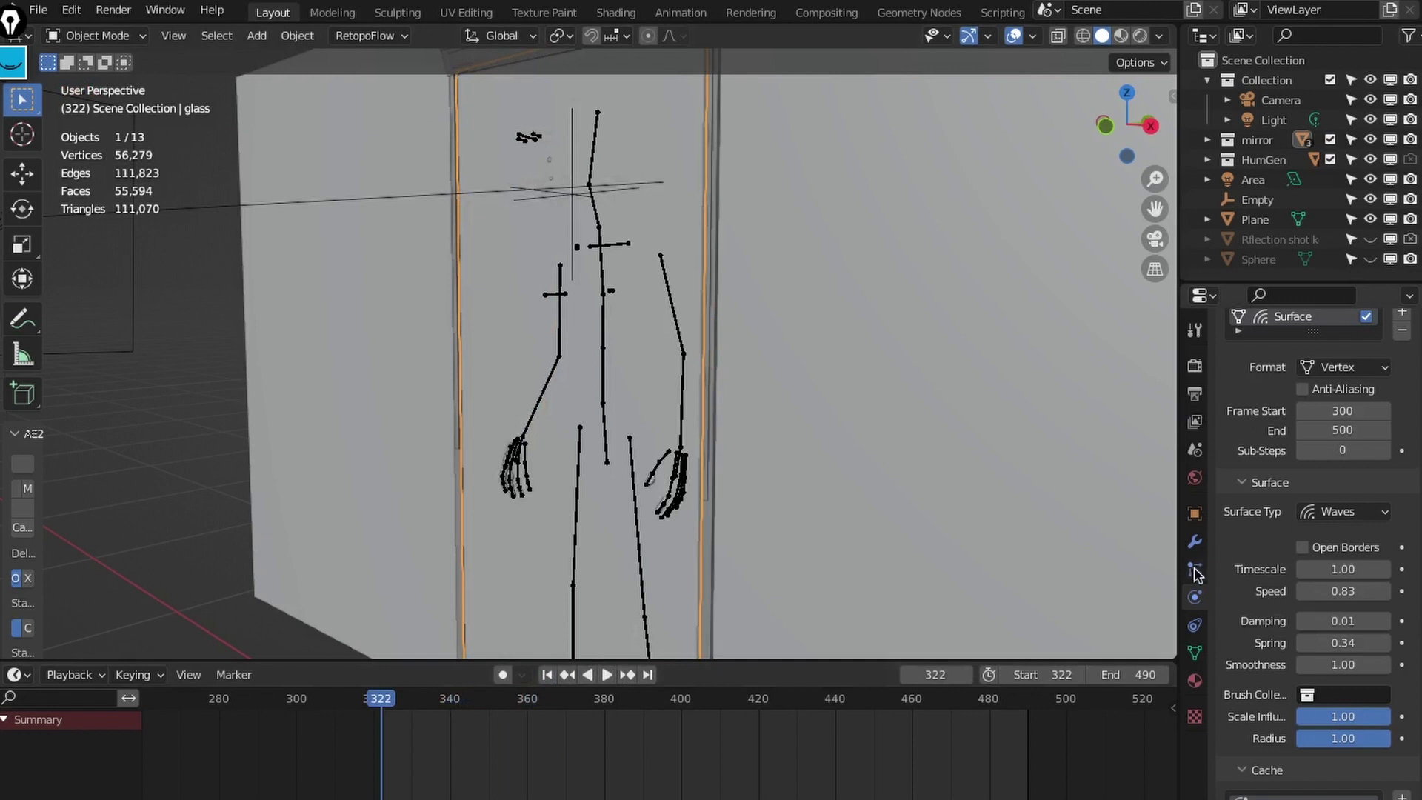
# Step: Restore the glass's wave Timescale to 0.80 and Damping to 0.10, and scrub the timeline to frame 334
pyautogui.press('space')
pyautogui.keyDown('ctrl'); pyautogui.scroll(9, 1245, 621); pyautogui.keyUp('ctrl')
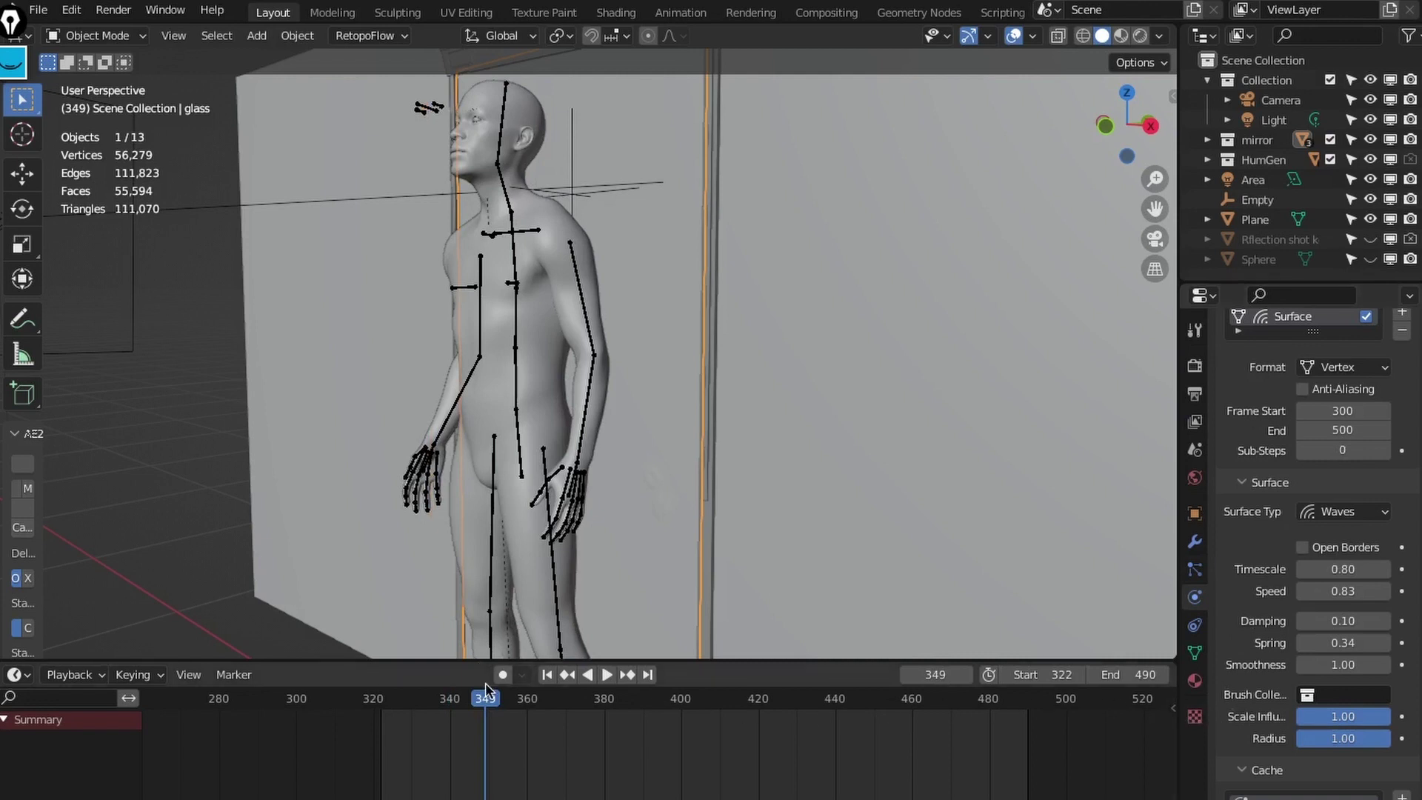
pyautogui.moveTo(460, 705); pyautogui.dragTo(428, 703)
pyautogui.click(655, 642)
pyautogui.click(655, 636)
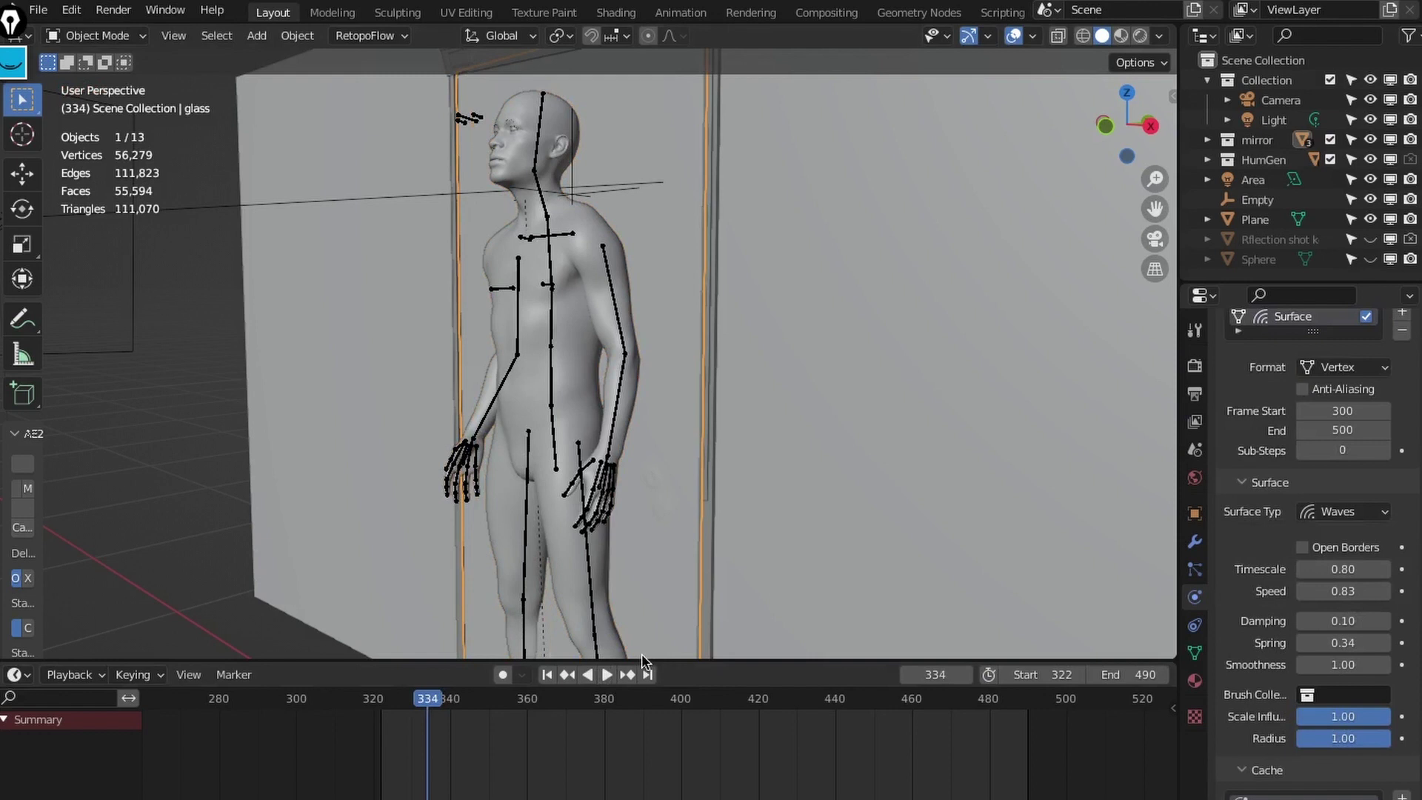
# Step: Step forward to frame 337 and display the glass's Dynamic Paint cache and bake settings
pyautogui.press('Right')
pyautogui.press('Right')
pyautogui.press('Right')
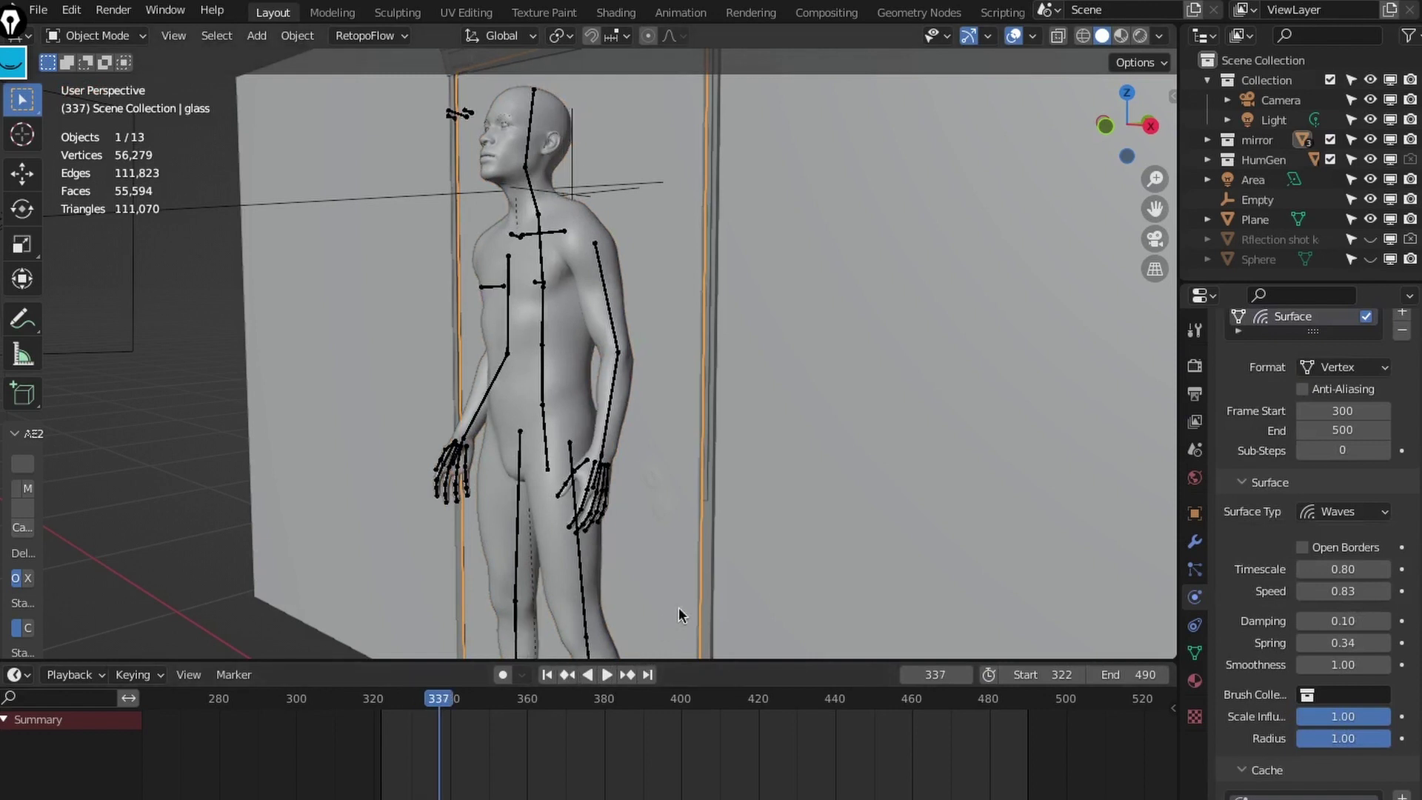
pyautogui.scroll(-5, 1416, 545)
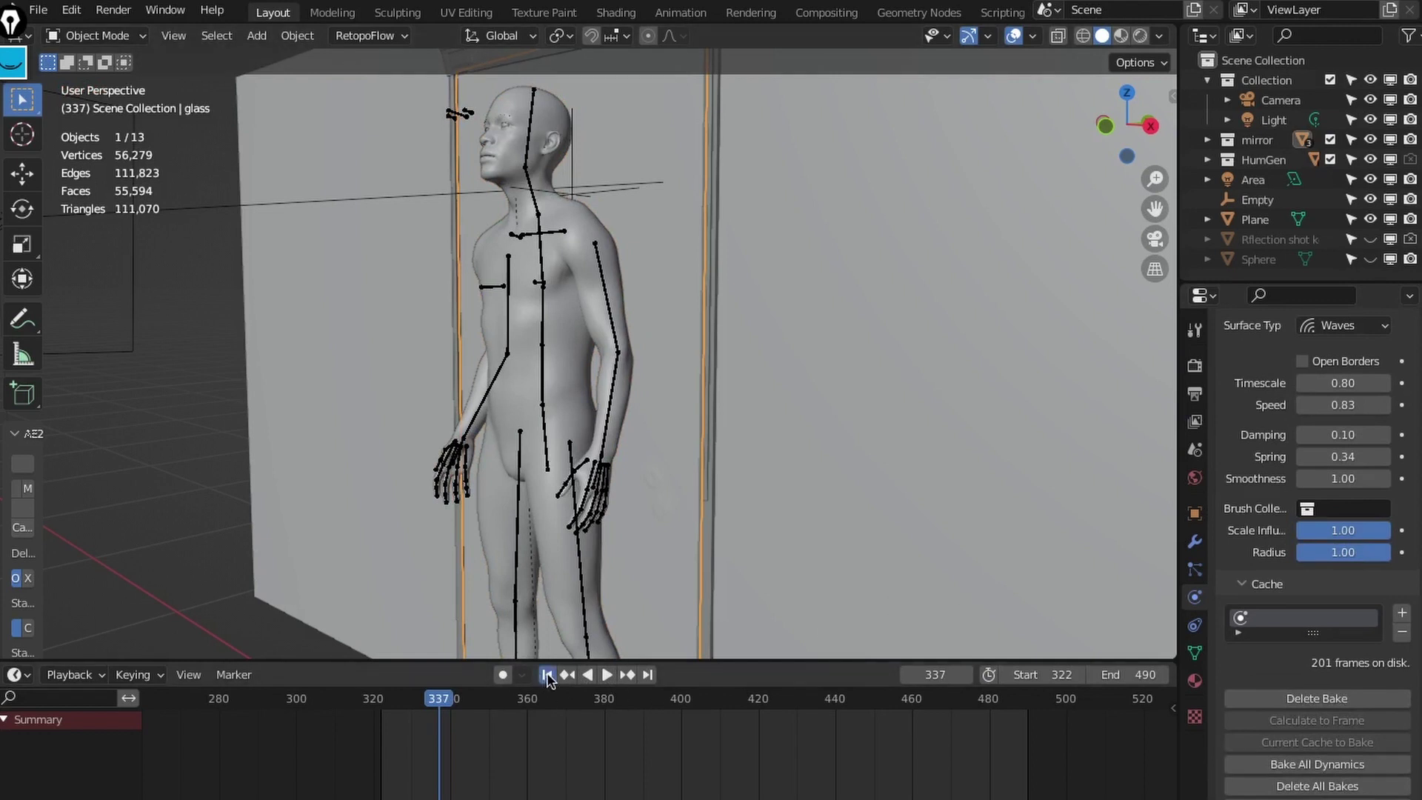
# Step: Play the ripple animation from the first frame, stop it and return to the first frame
pyautogui.click(546, 674)
pyautogui.click(606, 675)
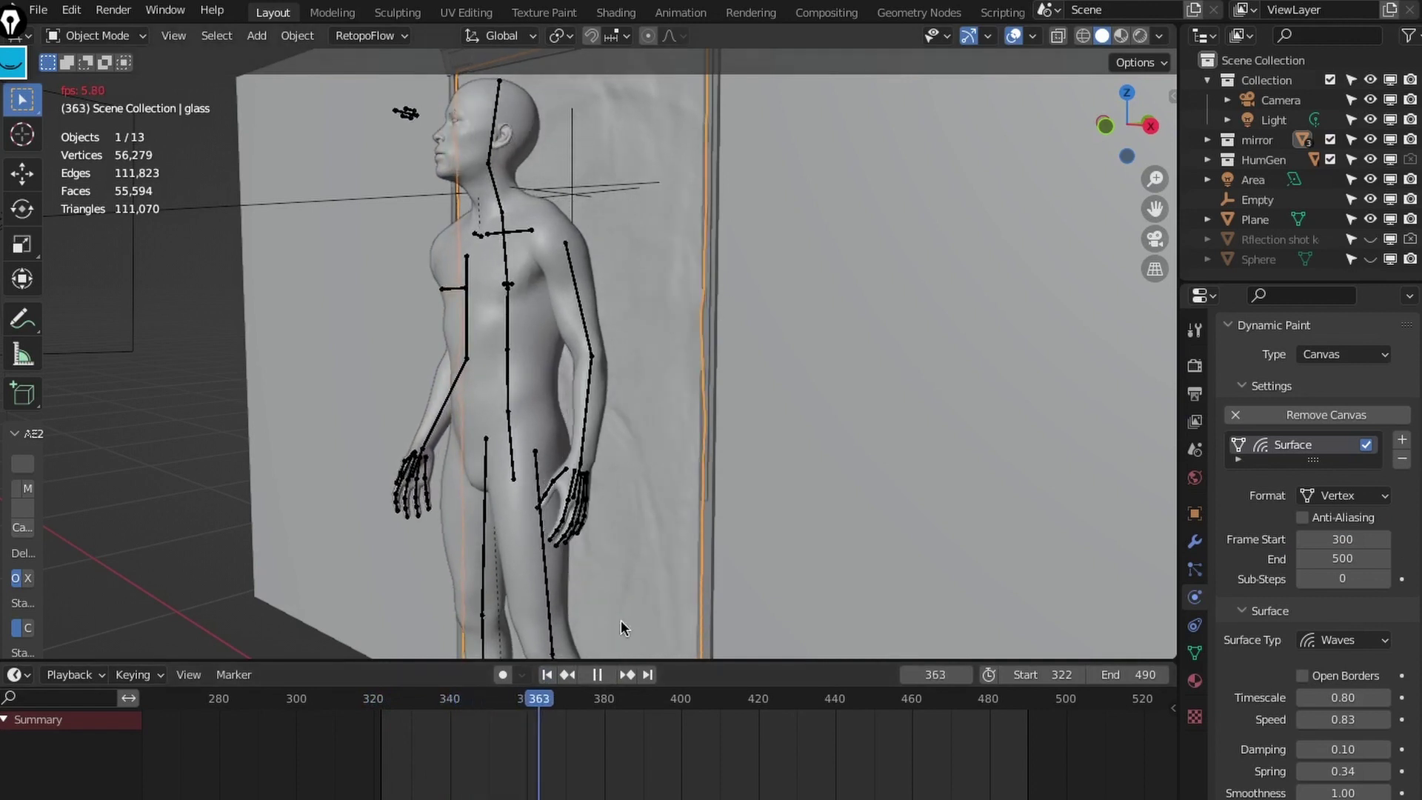
pyautogui.press('space')
pyautogui.click(546, 674)
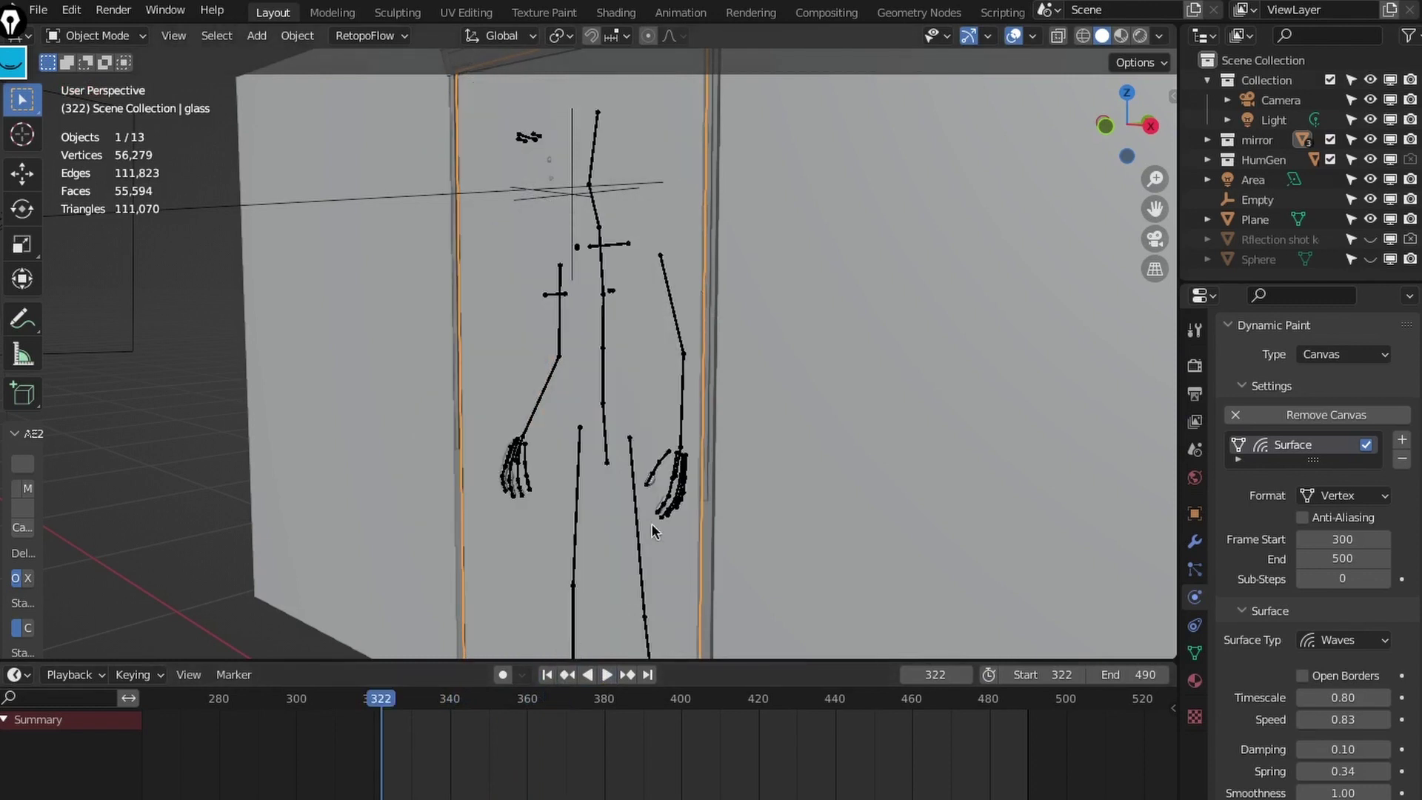
# Step: Play the animation through the camera view, stop it at frame 343 and return to the first frame
pyautogui.press('KP_0')
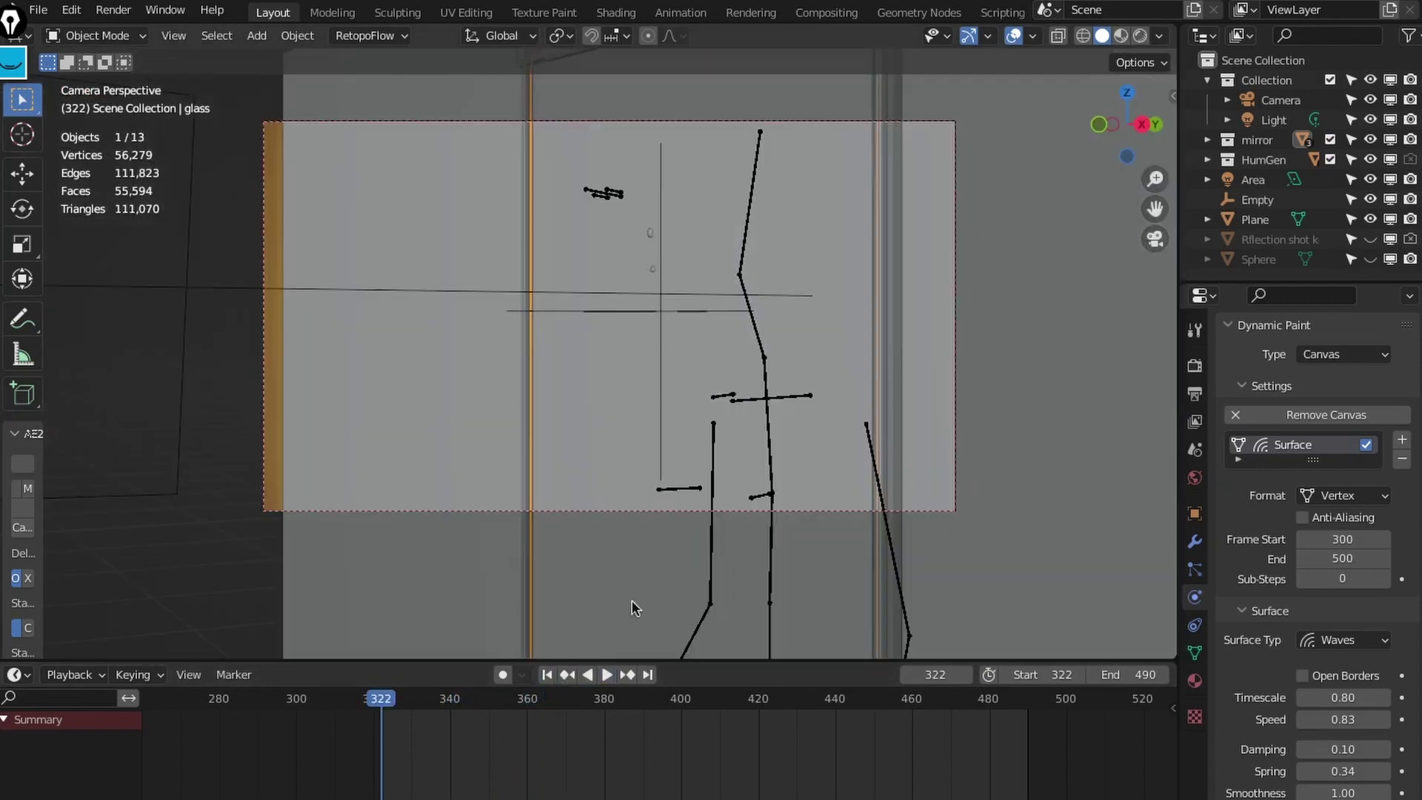
pyautogui.click(607, 675)
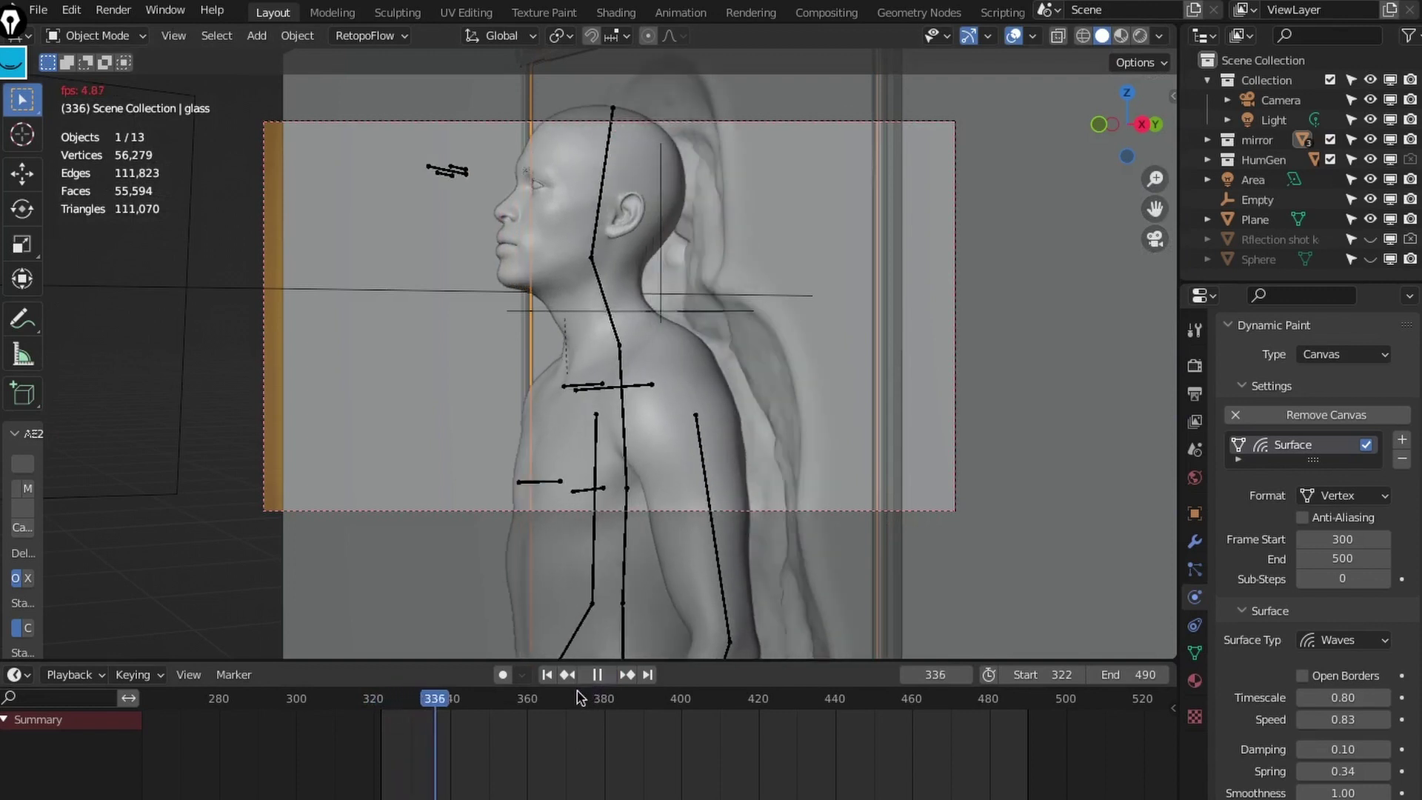
pyautogui.click(598, 674)
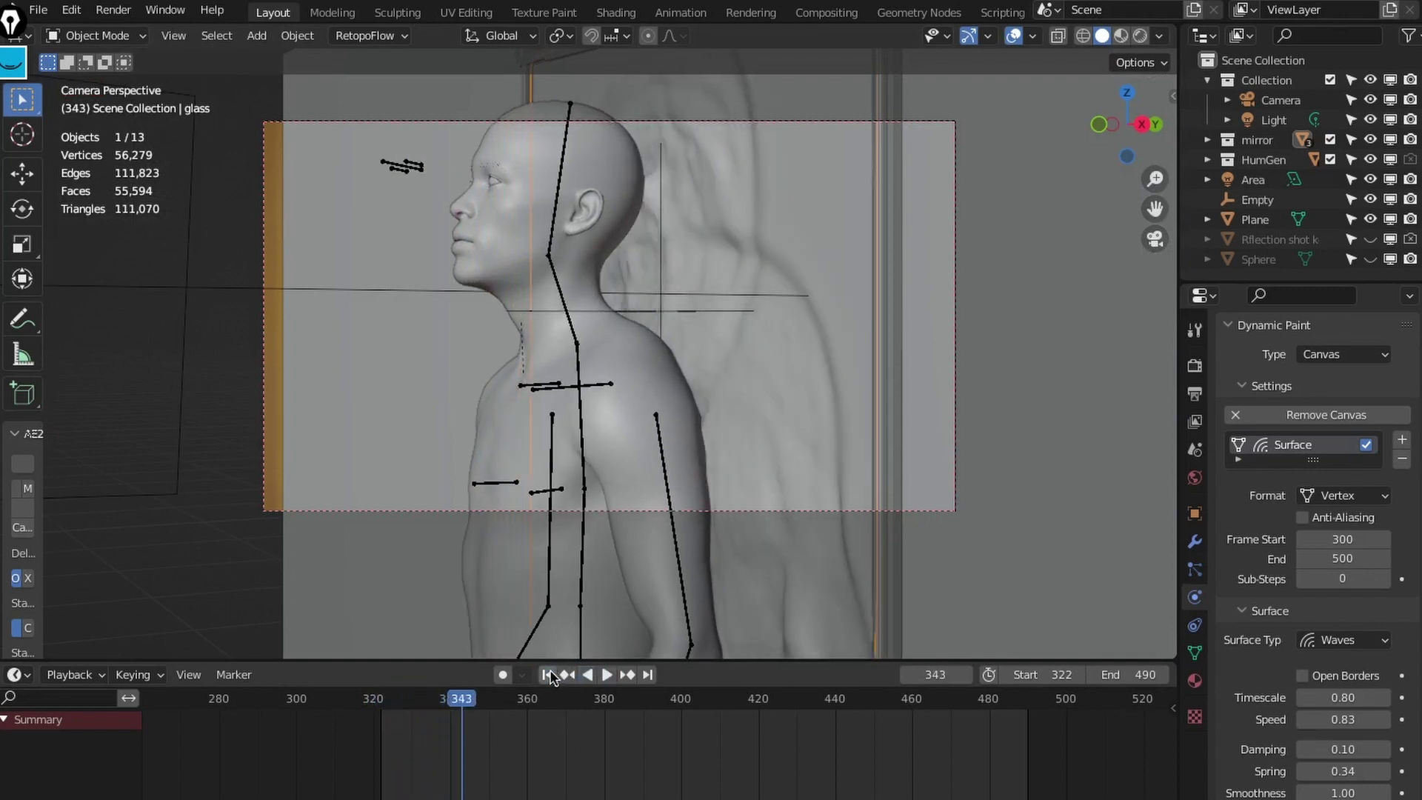
pyautogui.click(547, 675)
# Step: Unhide the Rflection shot key plane, scrub the timeline to frame 347 and select the plane
pyautogui.moveTo(627, 470); pyautogui.dragTo(585, 492, button='middle')
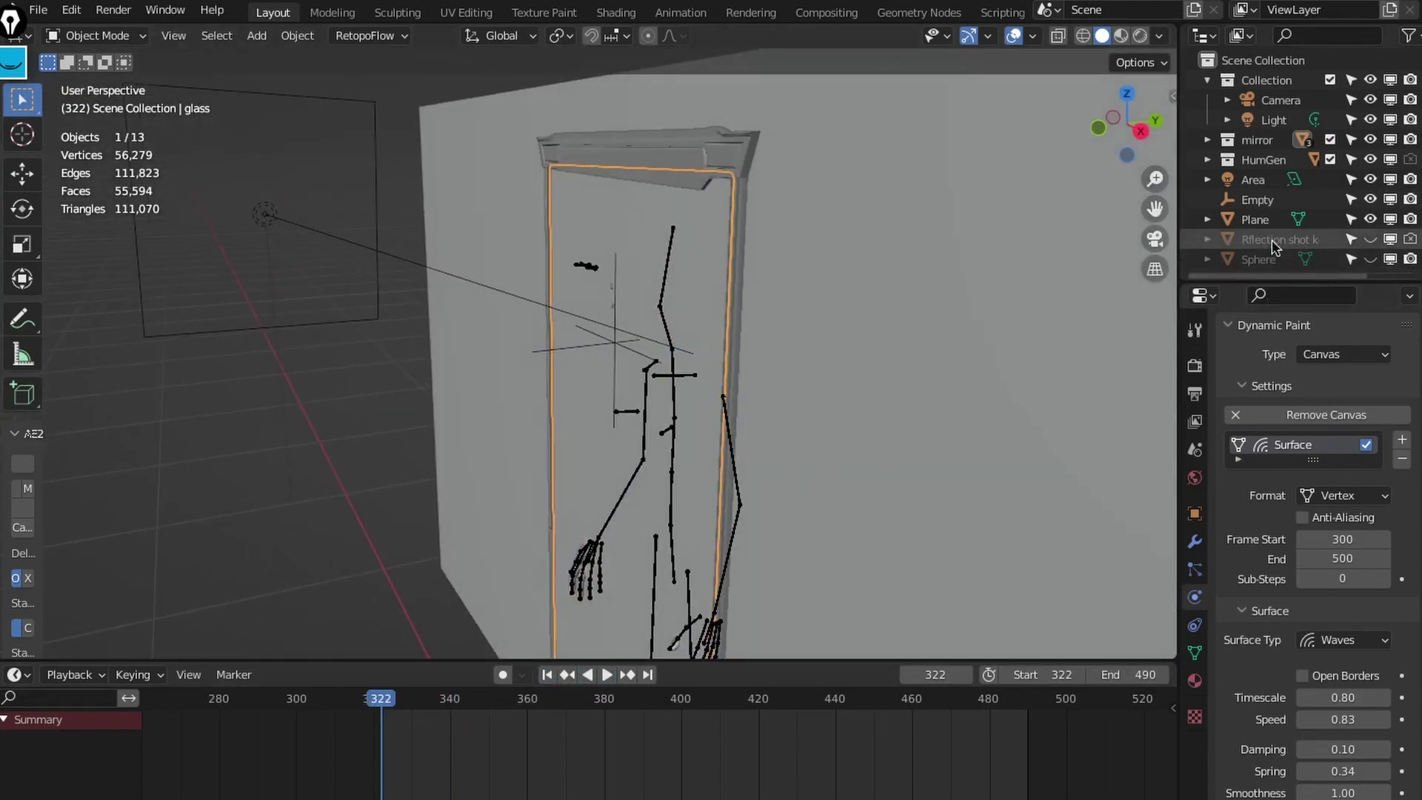
pyautogui.click(1369, 240)
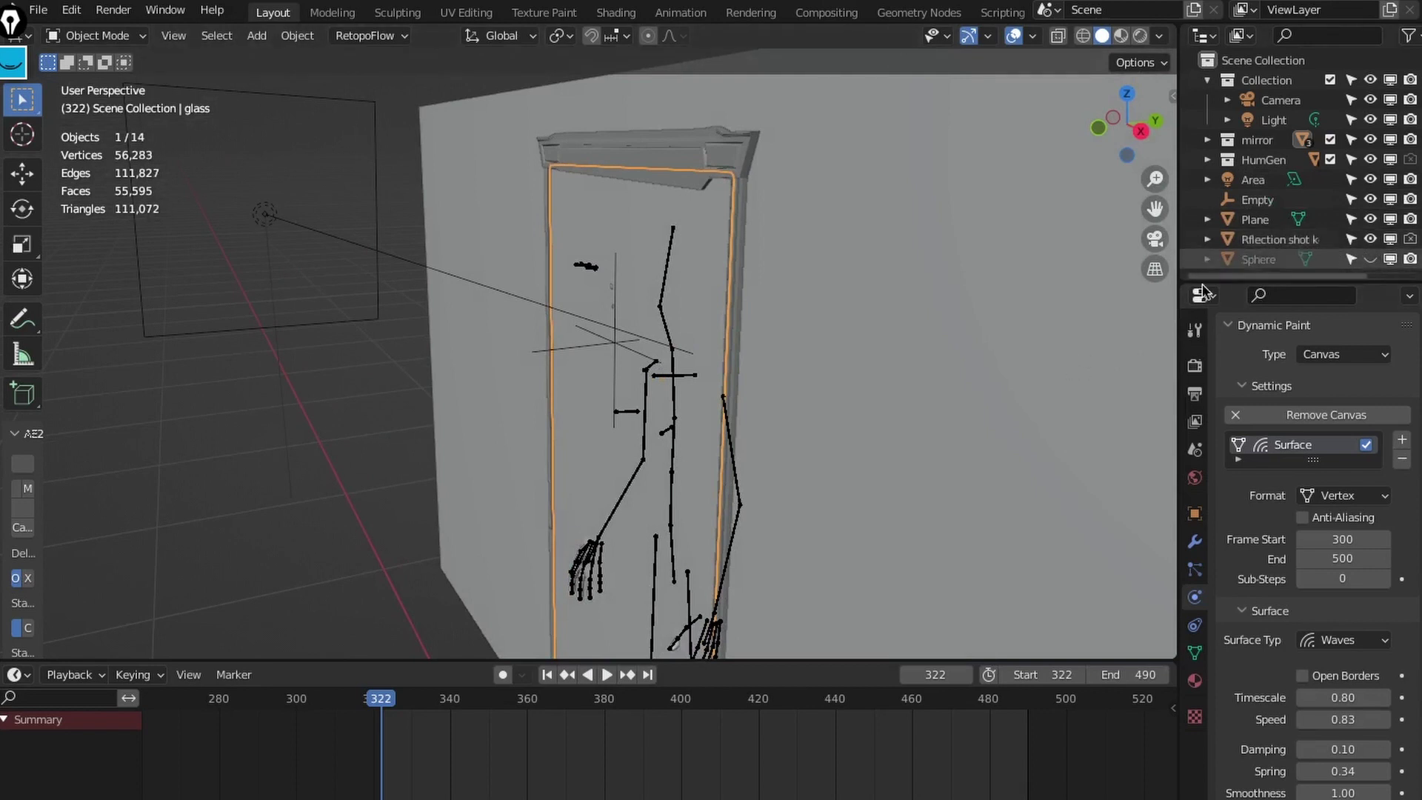
pyautogui.scroll(-5, 792, 519)
pyautogui.scroll(1, 818, 539)
pyautogui.moveTo(419, 703); pyautogui.dragTo(478, 702)
pyautogui.click(523, 394)
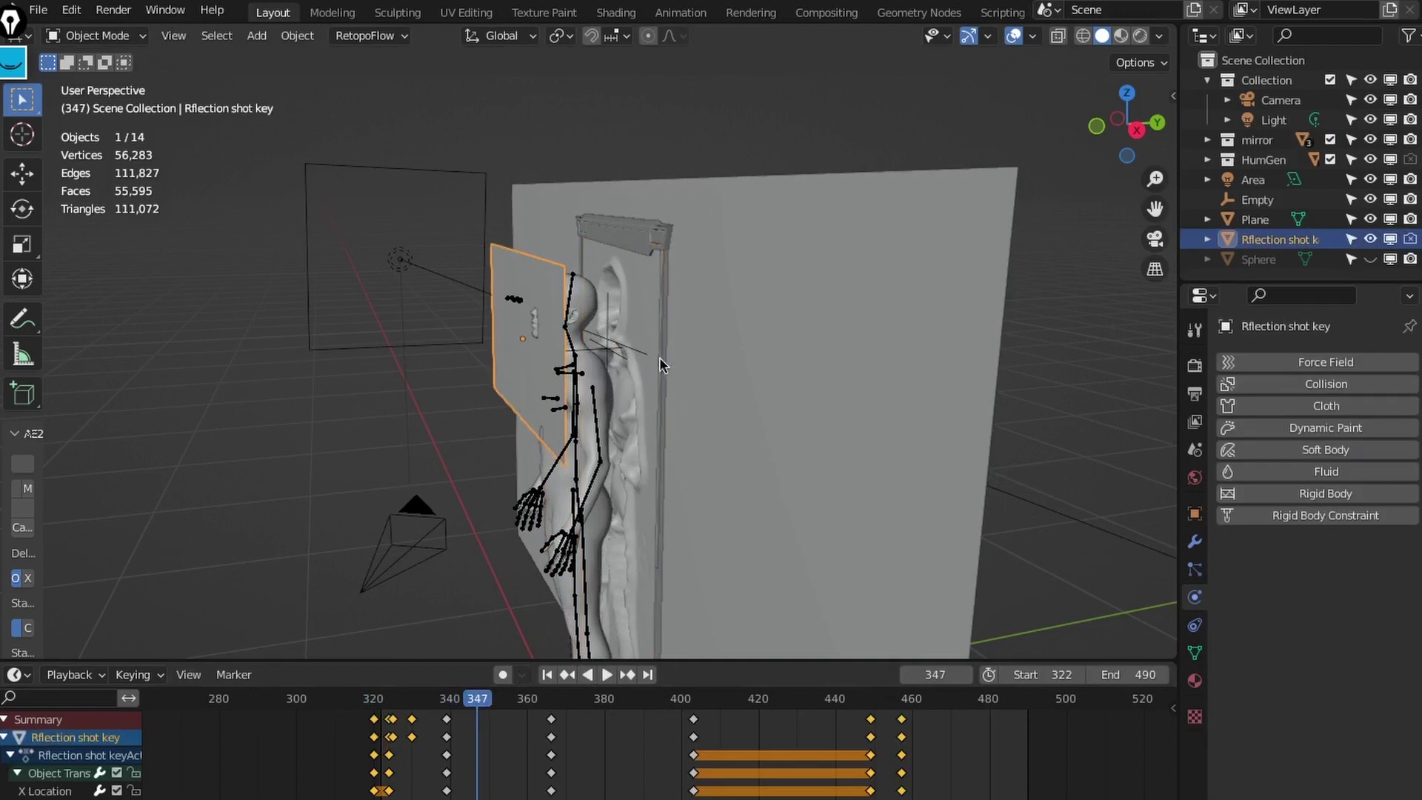
# Step: Hide the HumGen collection and examine the reflection plane in front of the mirror
pyautogui.click(1369, 160)
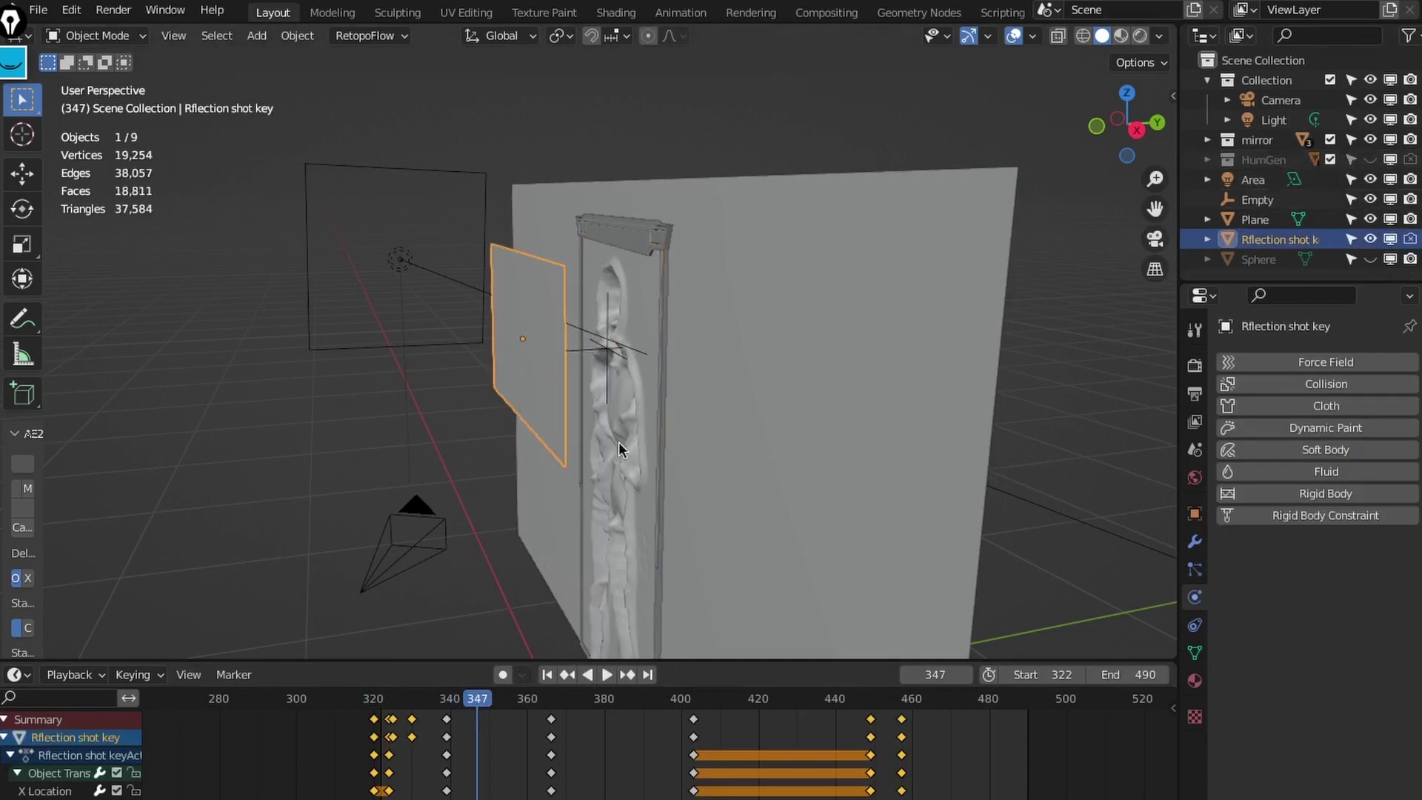
pyautogui.moveTo(478, 700); pyautogui.dragTo(478, 731)
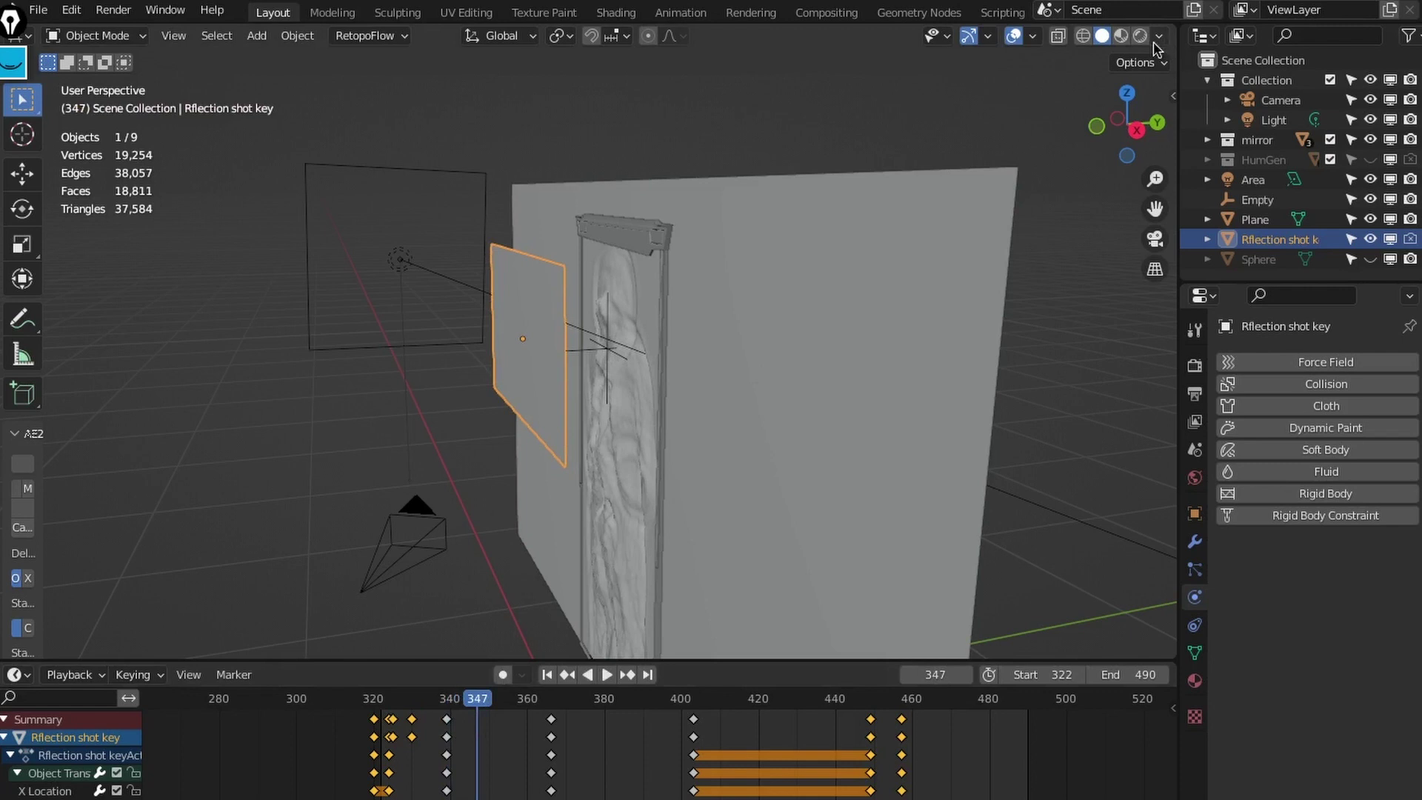
pyautogui.moveTo(597, 494); pyautogui.dragTo(1133, 46, button='middle')
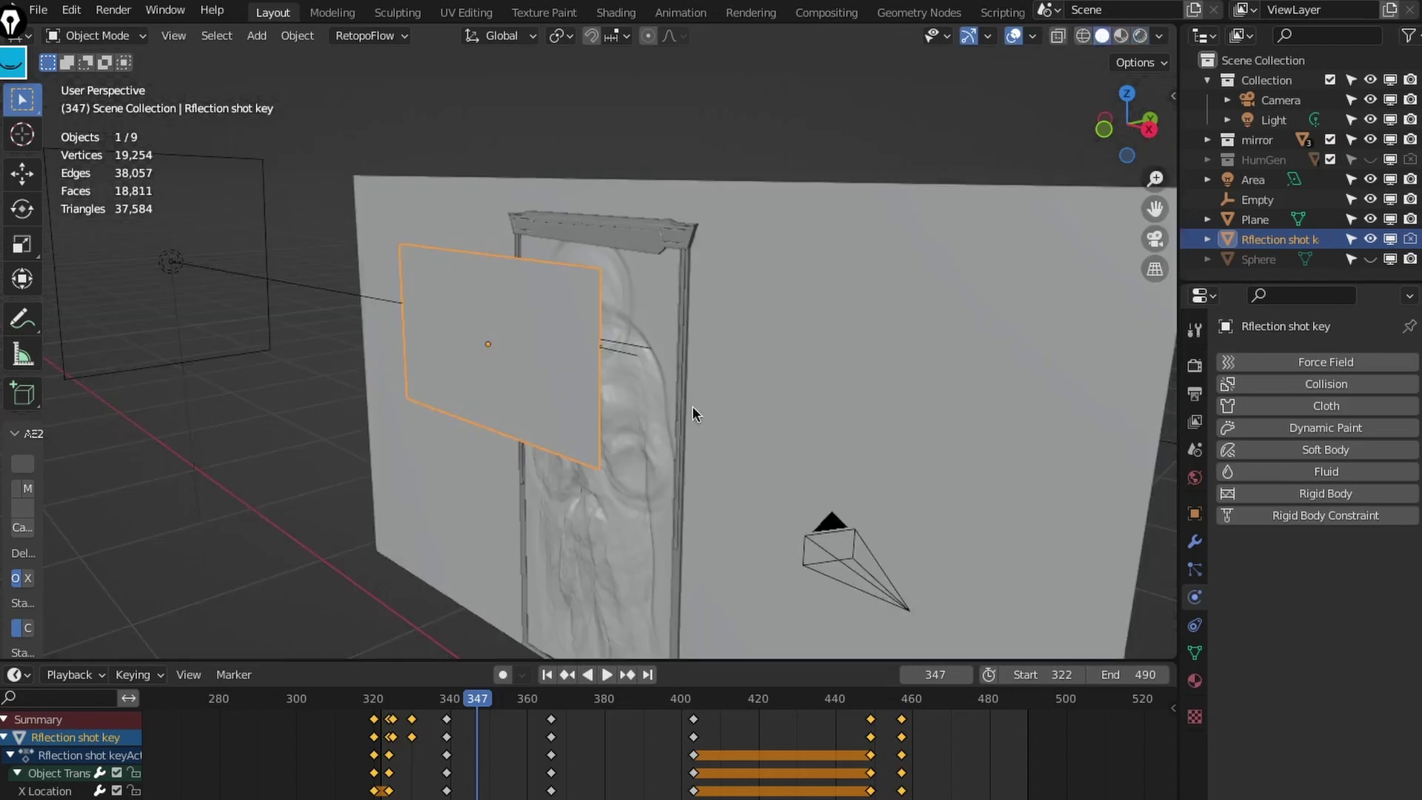
pyautogui.moveTo(494, 530); pyautogui.dragTo(510, 638, button='middle')
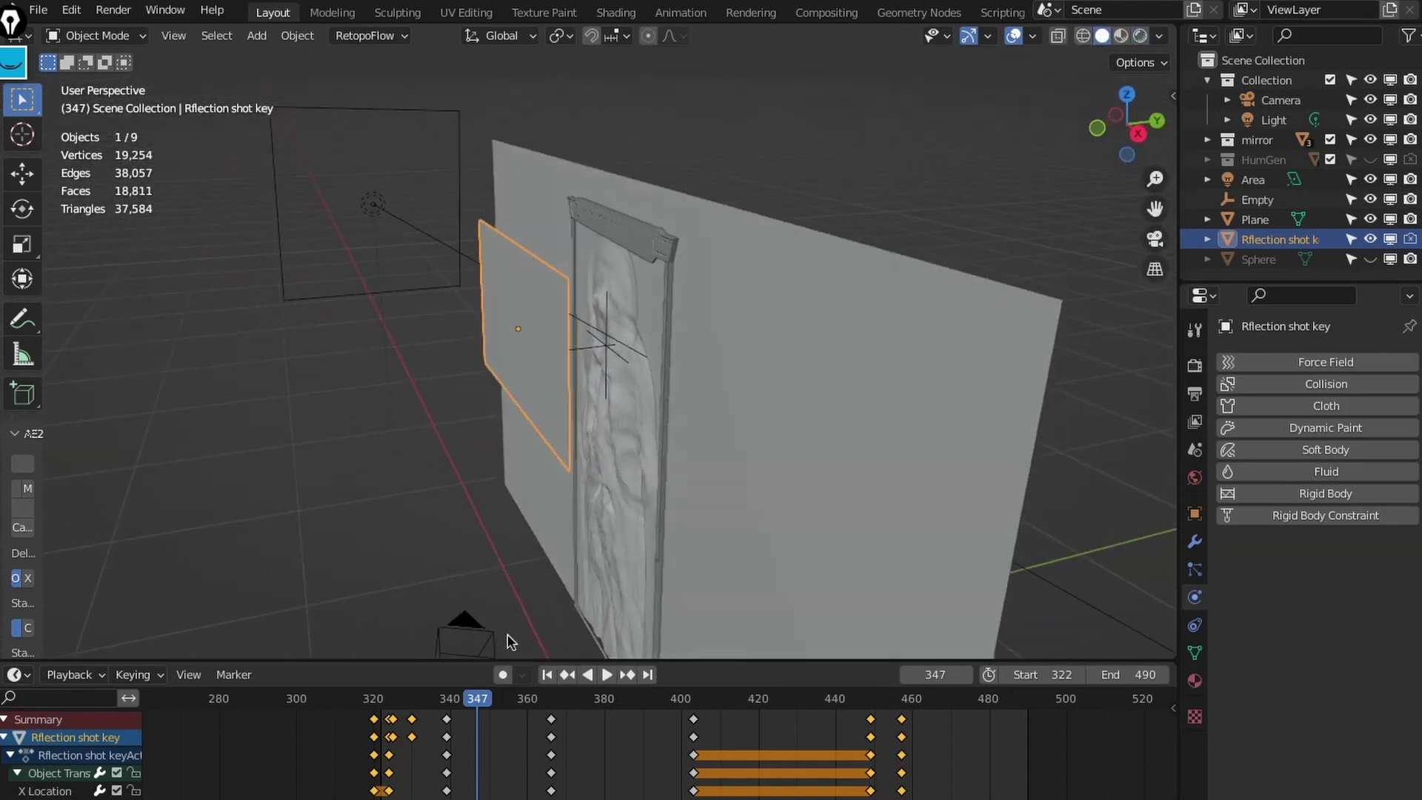
# Step: Scrub the timeline to frame 322 and on to frame 357 to view the reflection plane's motion
pyautogui.moveTo(472, 703); pyautogui.dragTo(439, 707)
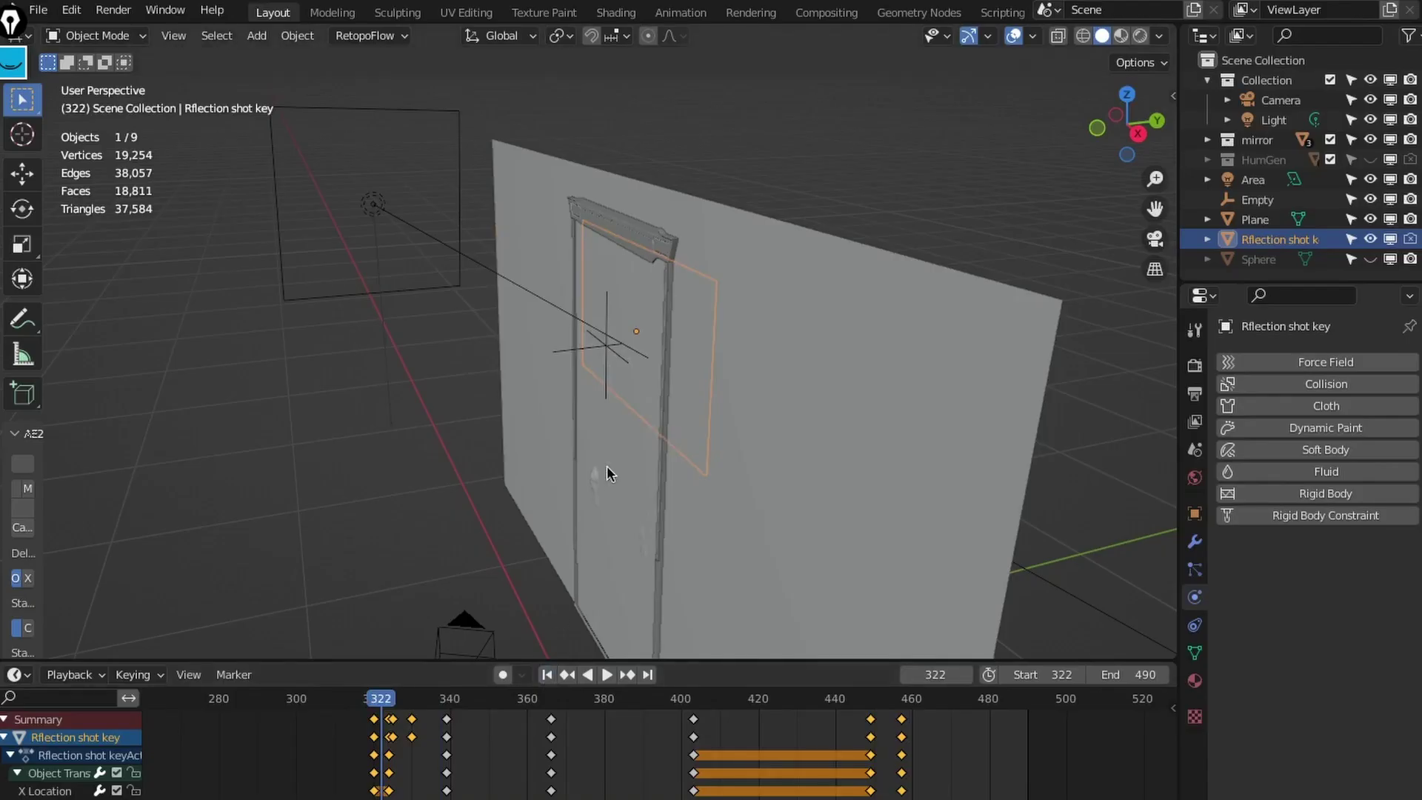
pyautogui.moveTo(606, 465); pyautogui.dragTo(585, 637, button='middle')
pyautogui.click(515, 704)
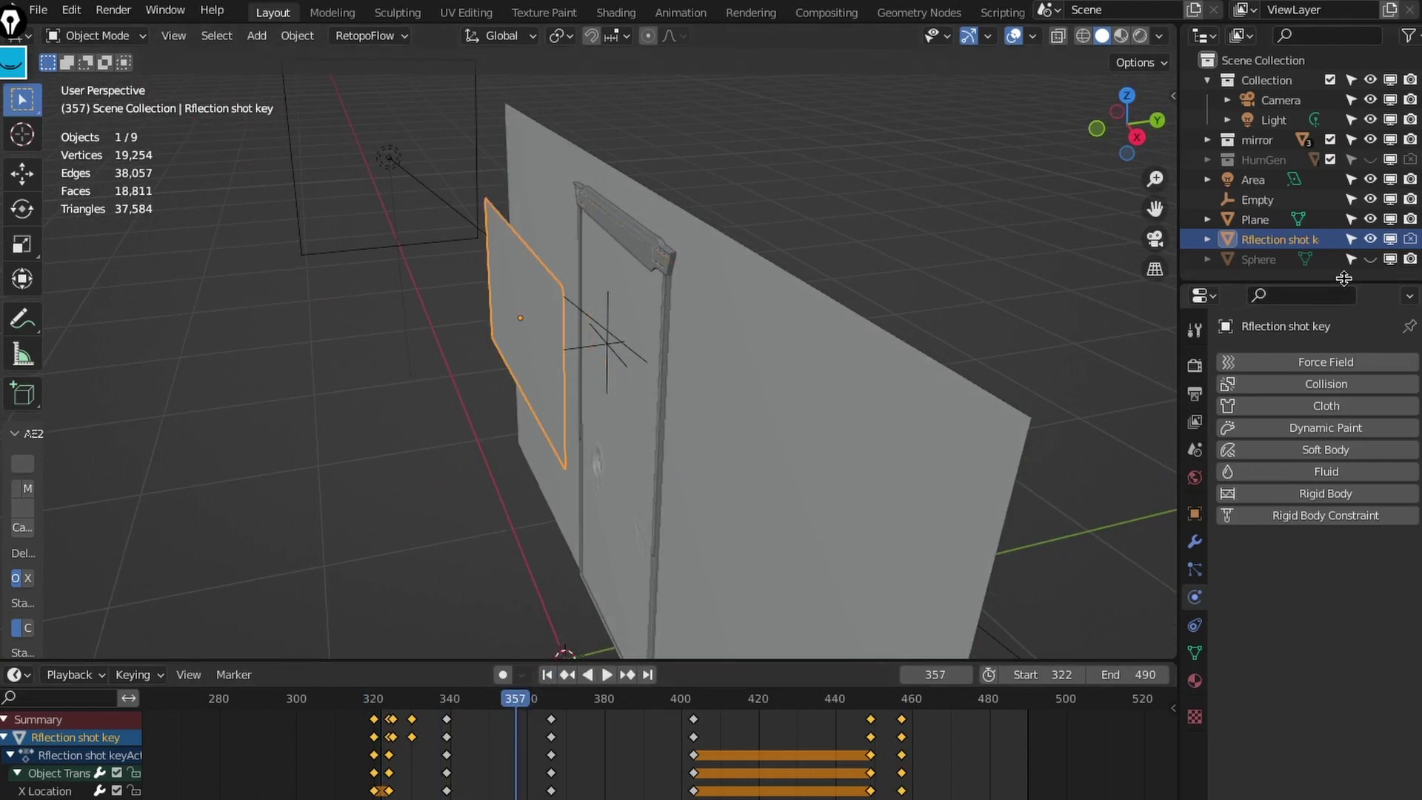
# Step: Unhide the large Sphere surrounding the set and select it
pyautogui.click(1370, 259)
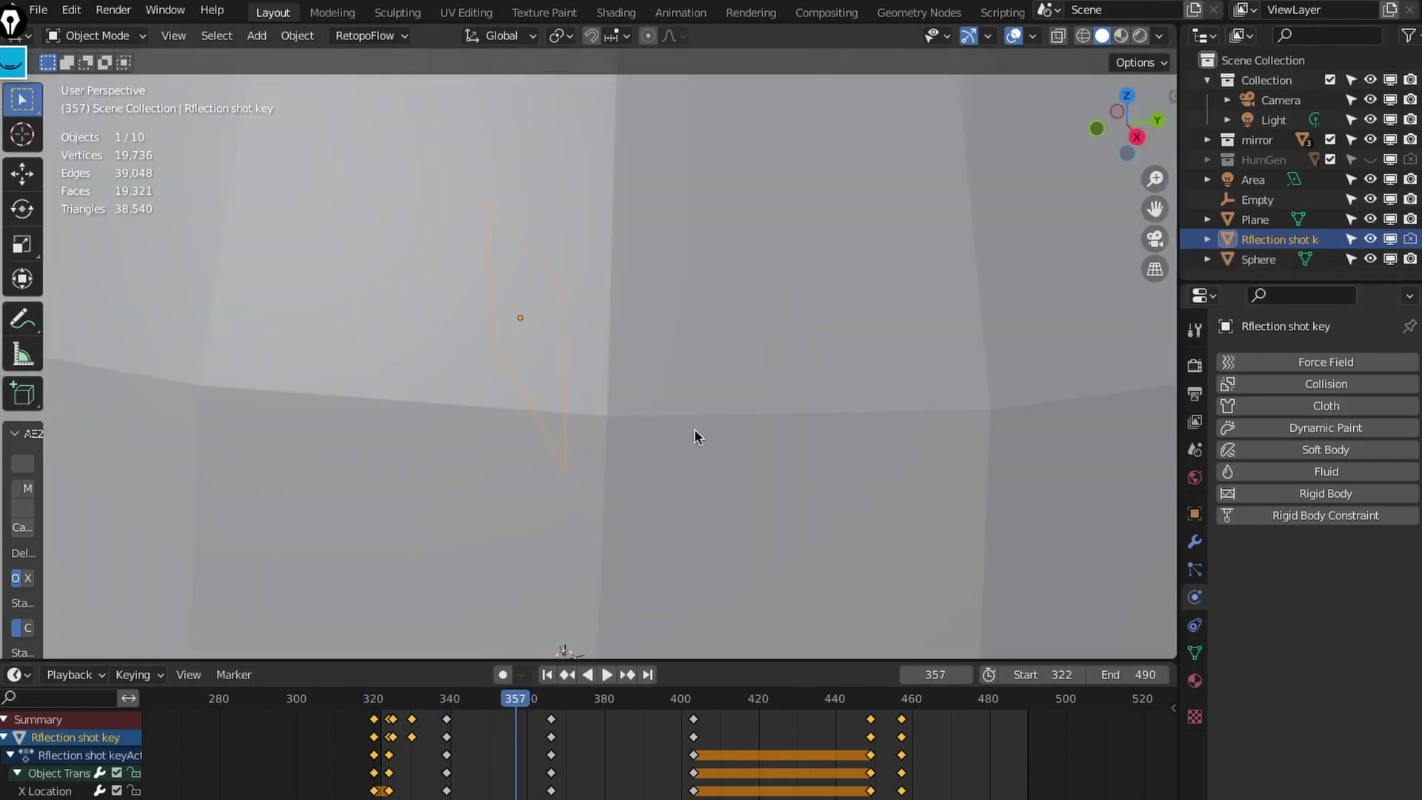
pyautogui.click(797, 378)
pyautogui.scroll(-5, 796, 383)
pyautogui.scroll(-3, 796, 383)
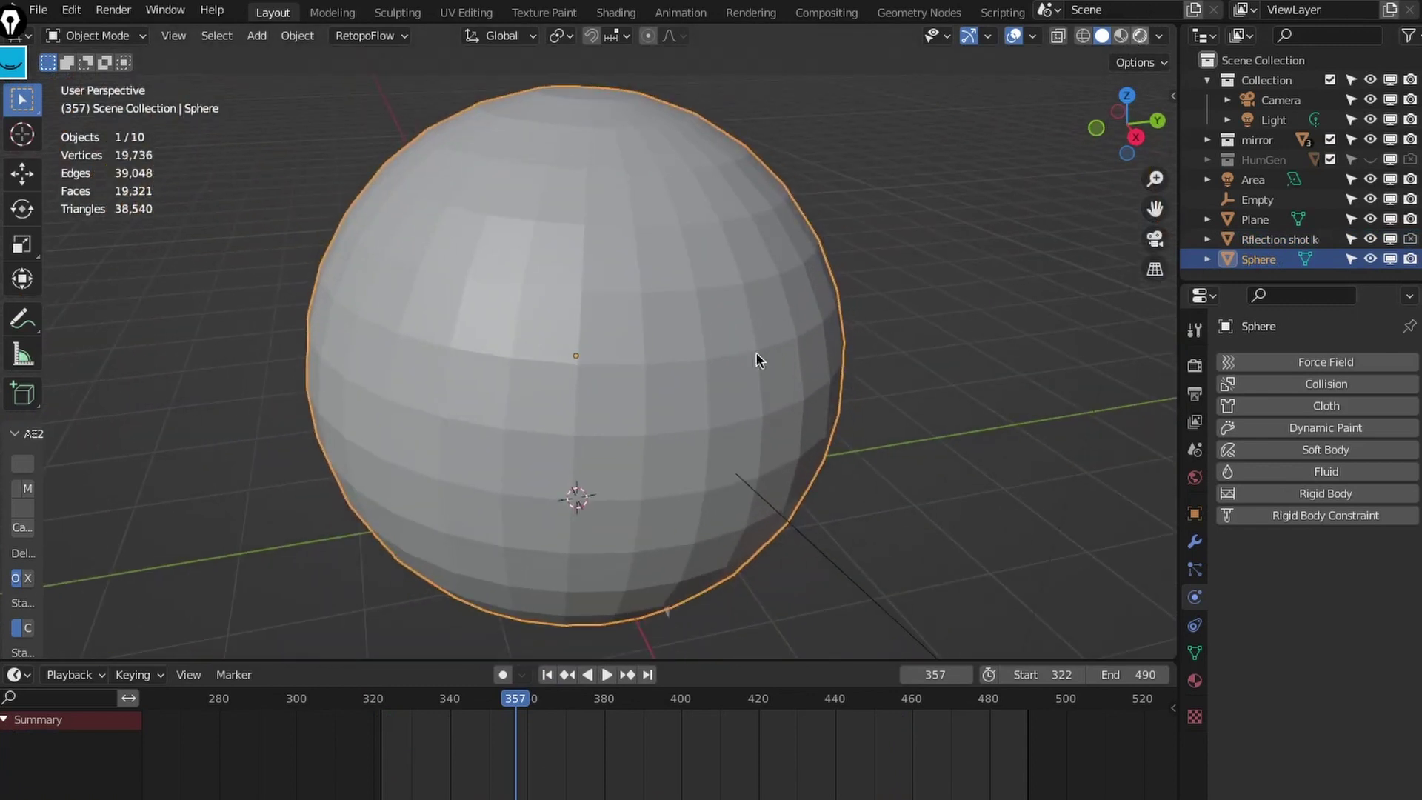
# Step: Show the camera view in rendered shading and hide the Rflection shot key plane
pyautogui.press('z')
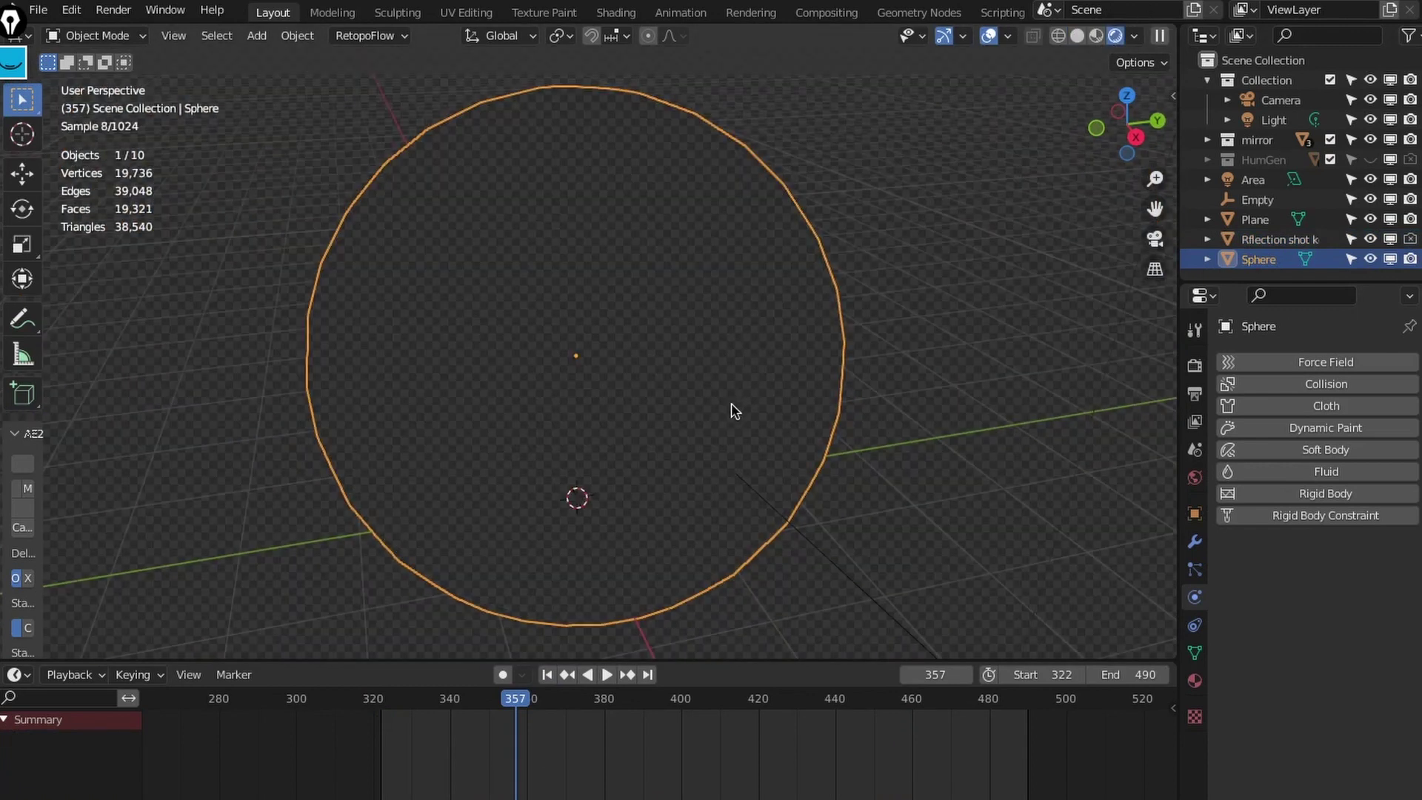
pyautogui.press('KP_0')
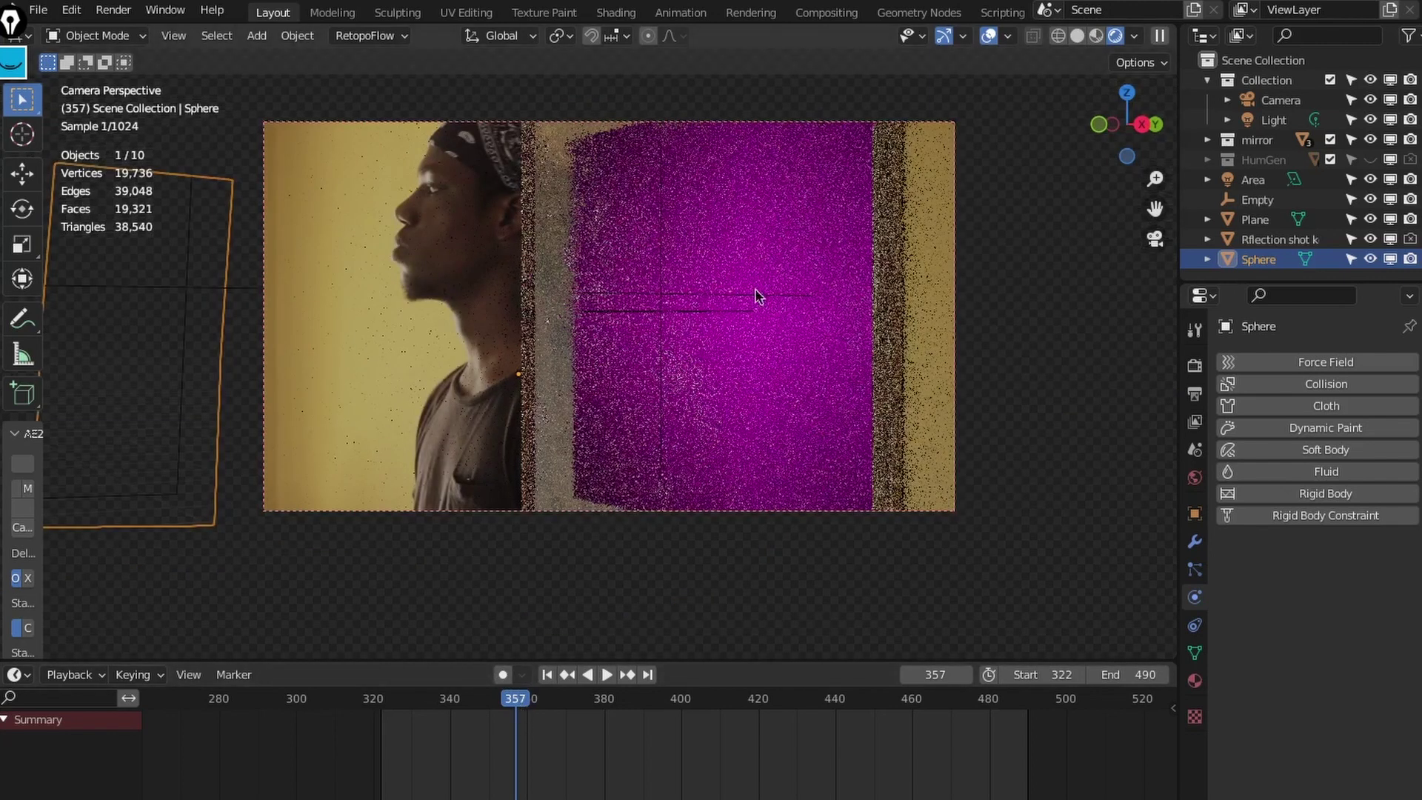
pyautogui.click(1370, 240)
# Step: Examine the rendered sphere from outside and display its object and material settings
pyautogui.click(1194, 513)
pyautogui.press('KP_0')
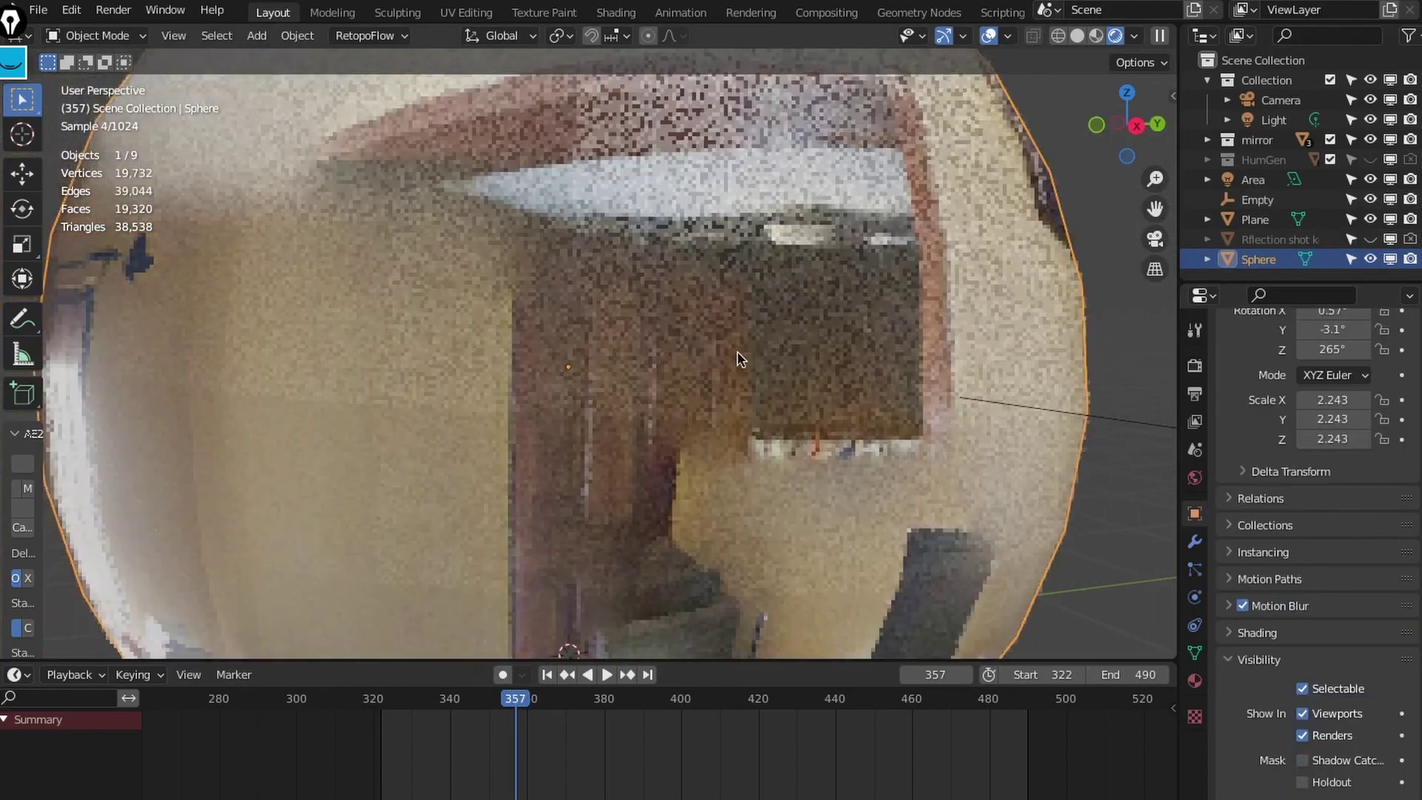
pyautogui.scroll(-5, 752, 361)
pyautogui.moveTo(751, 361); pyautogui.dragTo(757, 406, button='middle')
pyautogui.scroll(2, 756, 411)
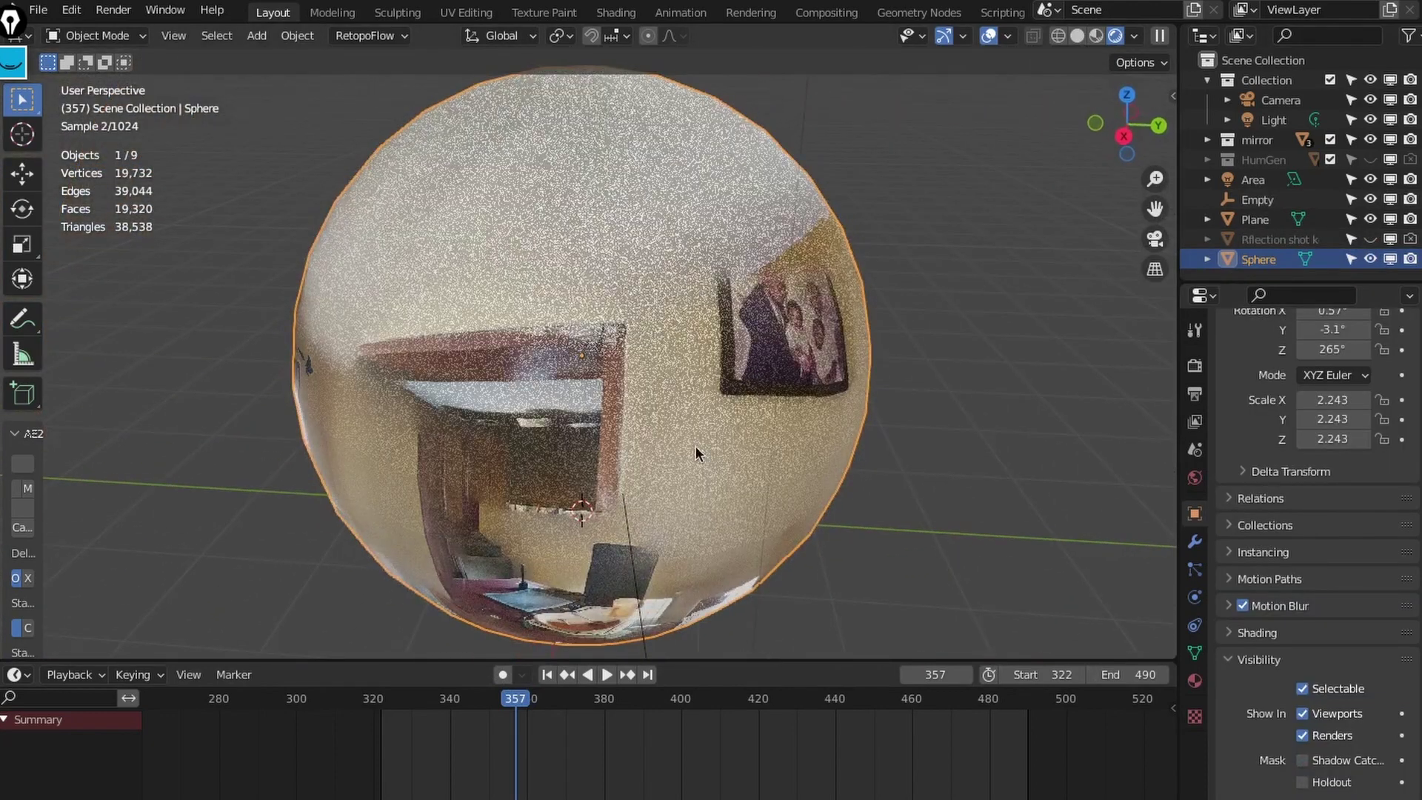
pyautogui.click(1195, 681)
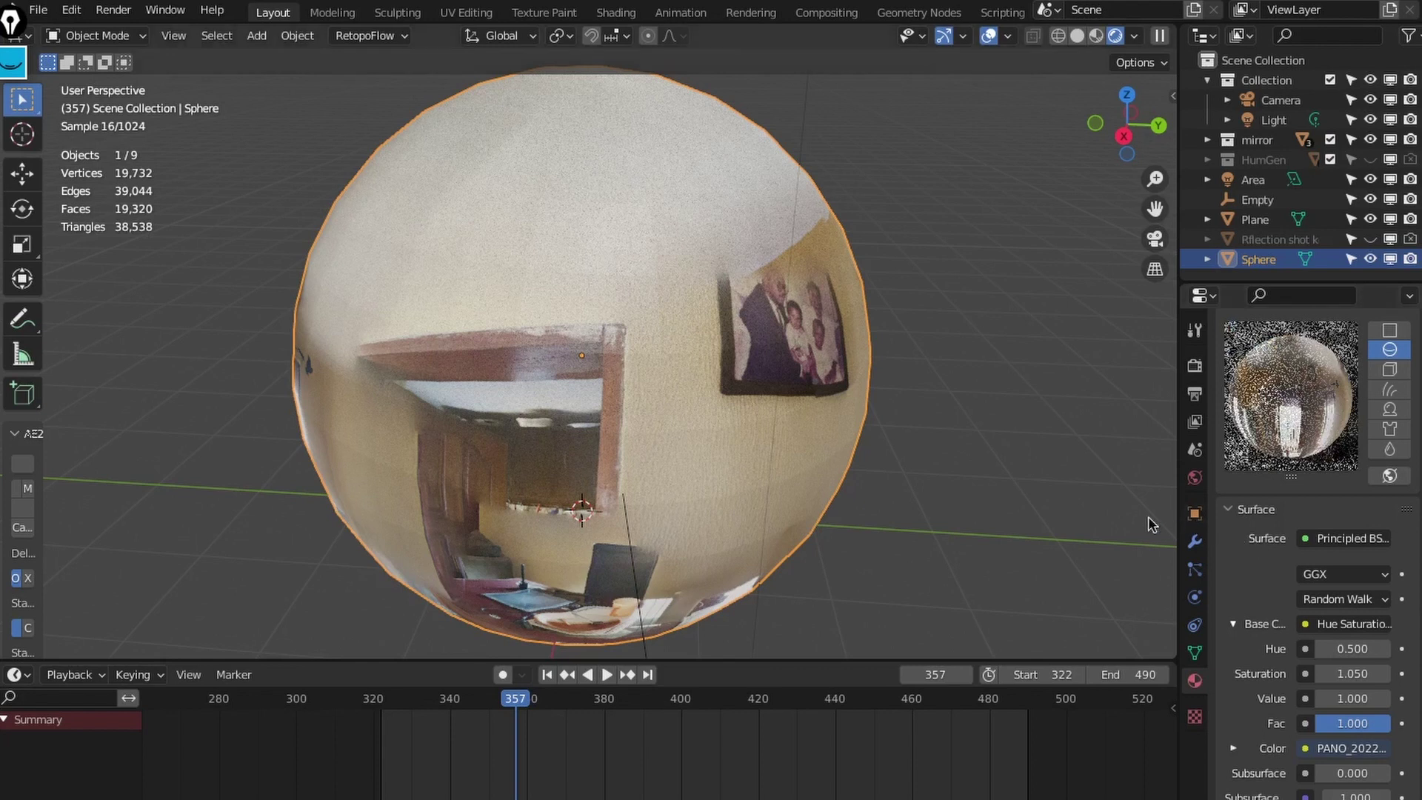
# Step: Select the glass in the camera view and examine the panorama room its reflection comes from
pyautogui.press('KP_0')
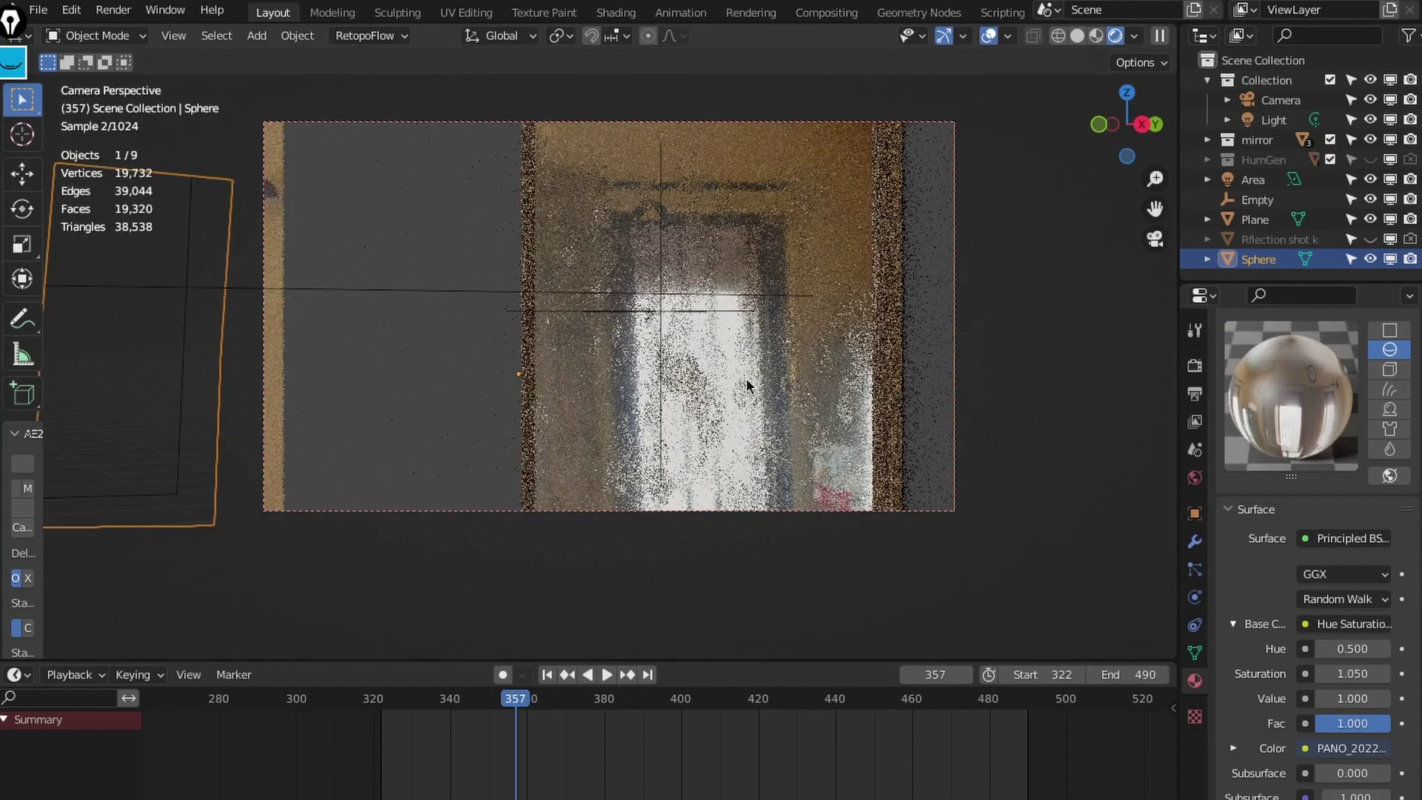
pyautogui.click(767, 389)
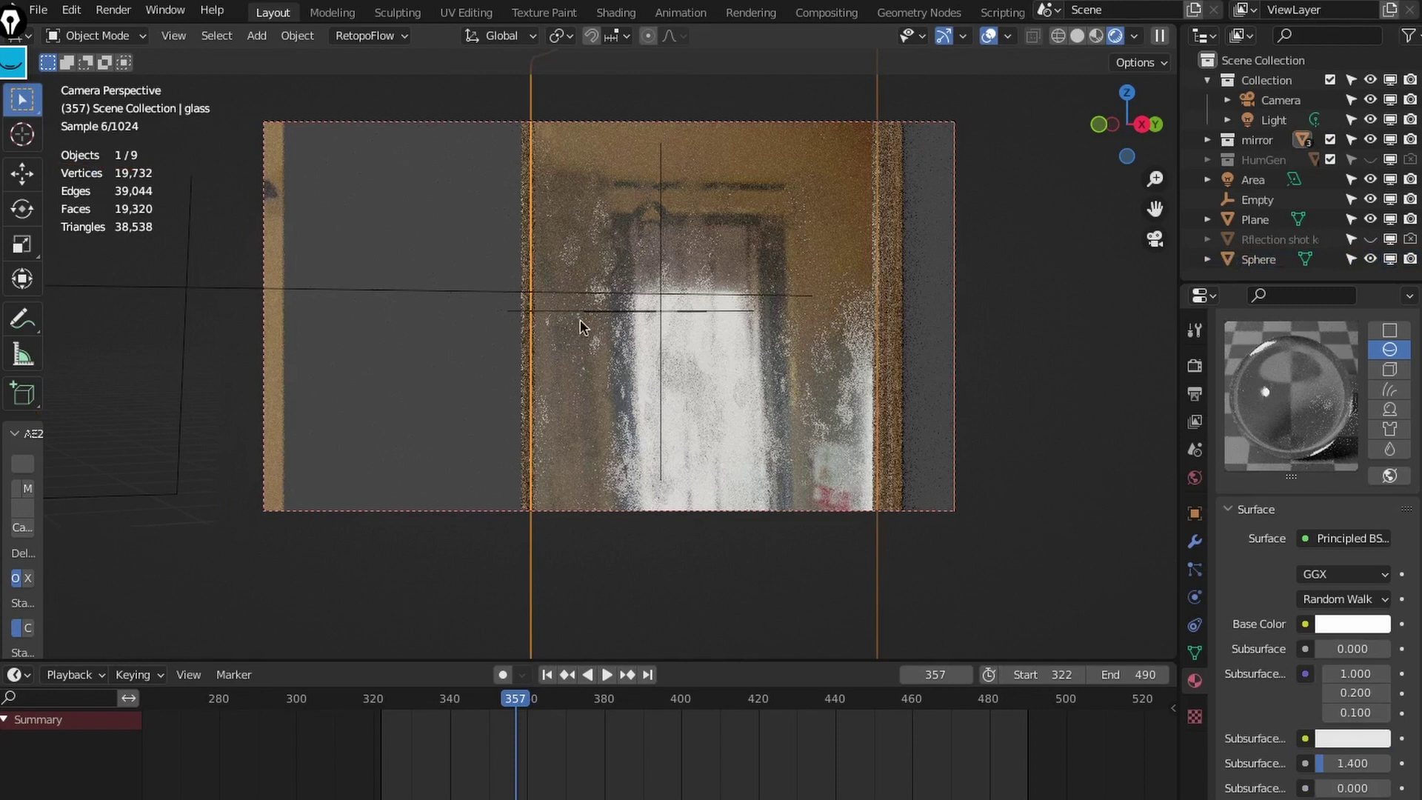
pyautogui.moveTo(500, 458); pyautogui.dragTo(459, 442, button='middle')
pyautogui.scroll(-5, 500, 443)
pyautogui.moveTo(423, 372); pyautogui.dragTo(412, 339, button='middle')
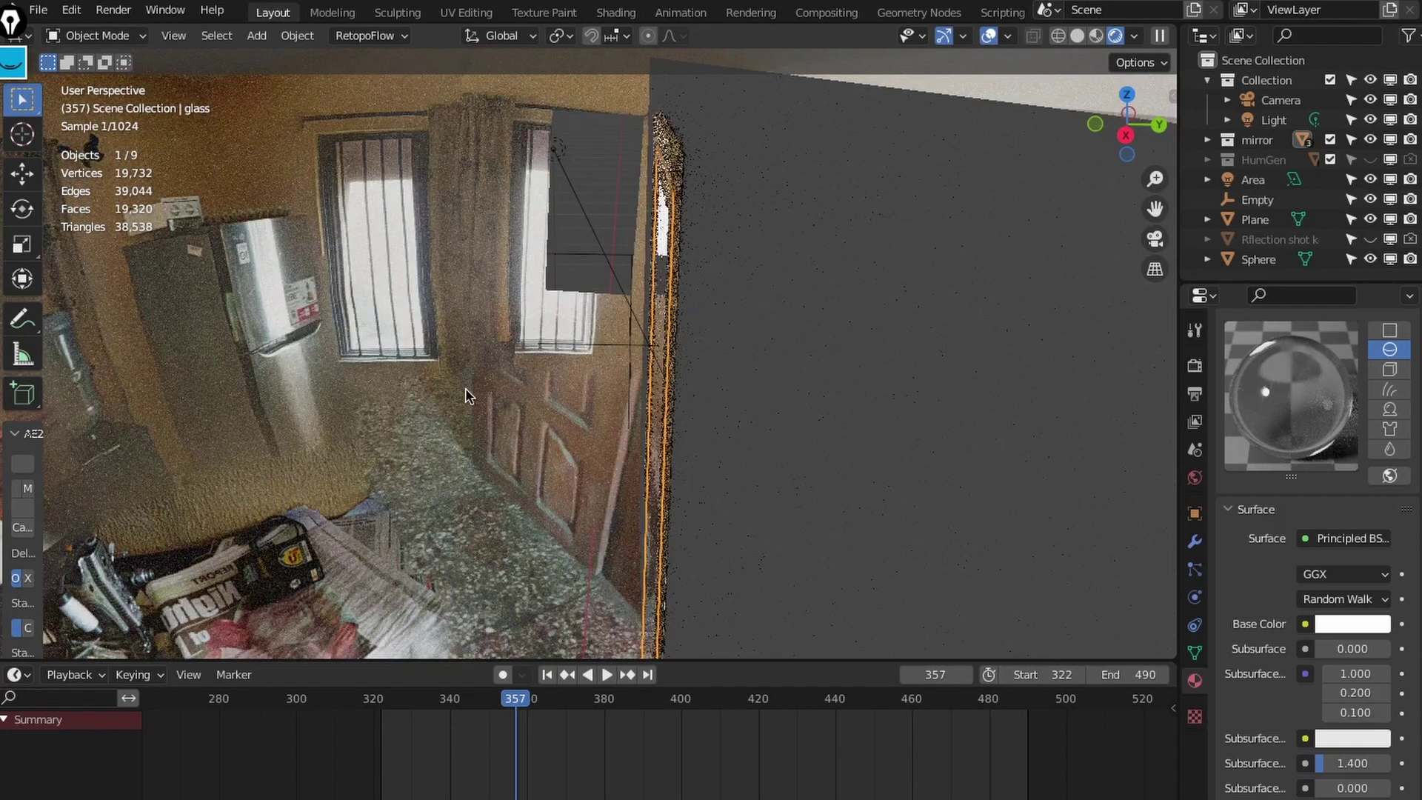
pyautogui.press('KP_0')
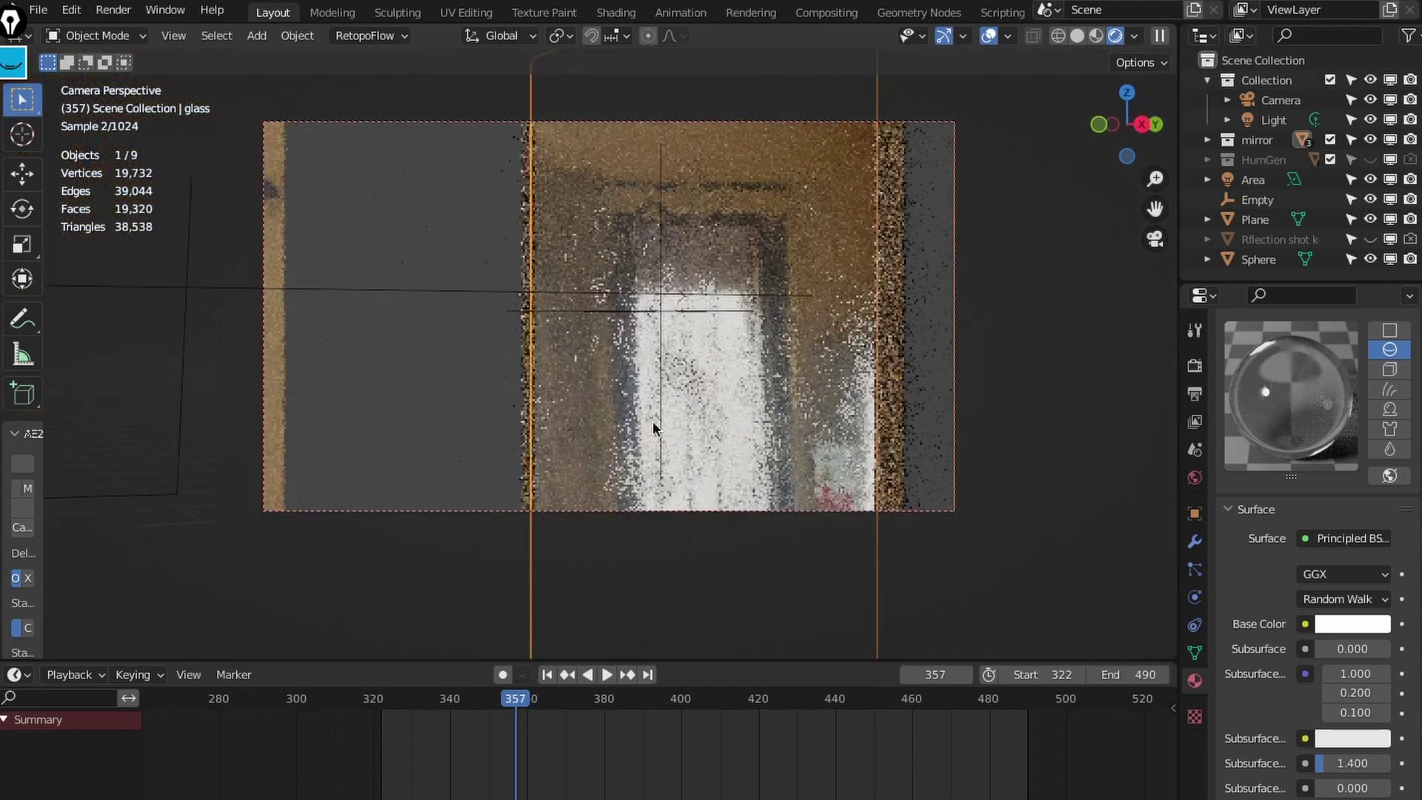
# Step: Return the viewport to solid shading and hide the Sphere around the set
pyautogui.moveTo(863, 400); pyautogui.dragTo(881, 406, button='middle')
pyautogui.scroll(5, 888, 407)
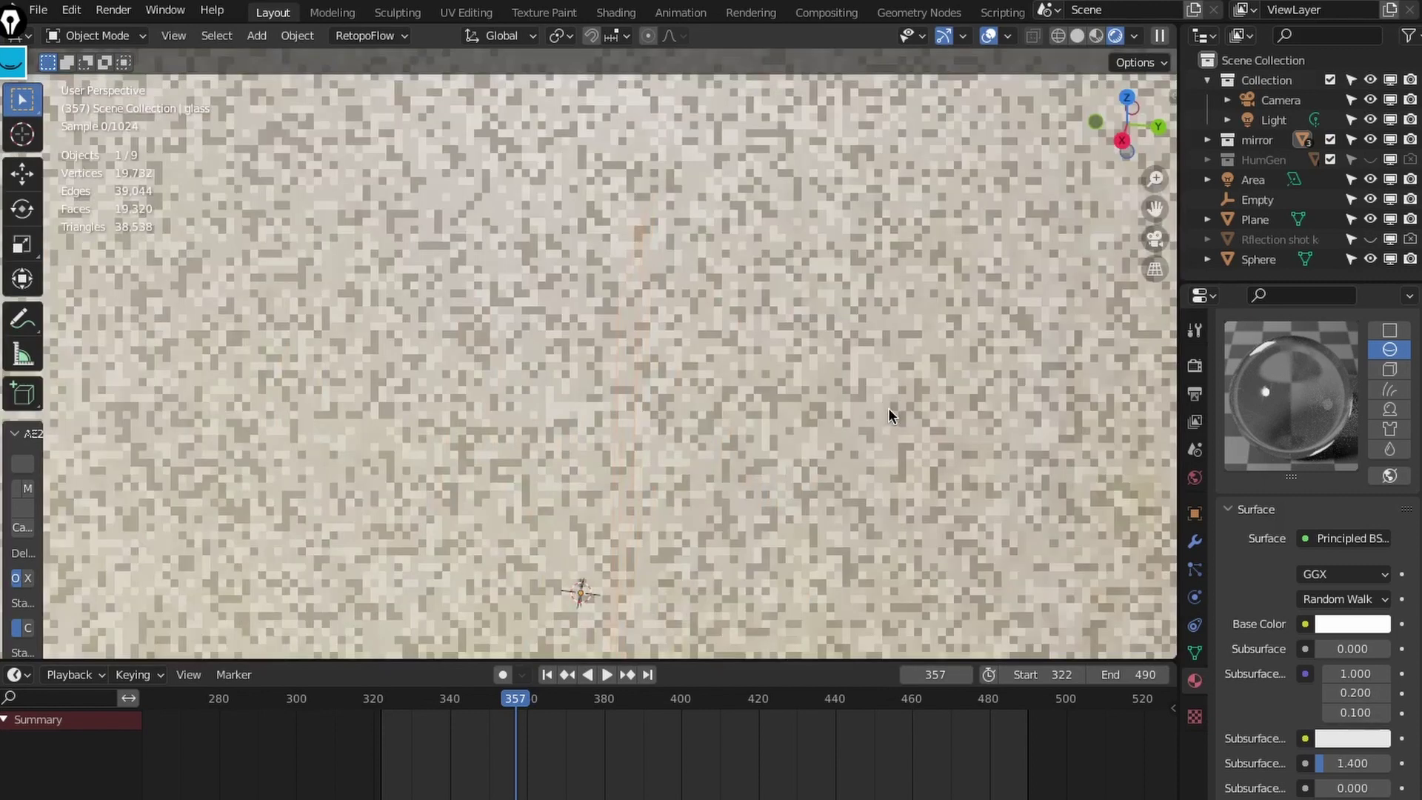
pyautogui.scroll(-8, 891, 410)
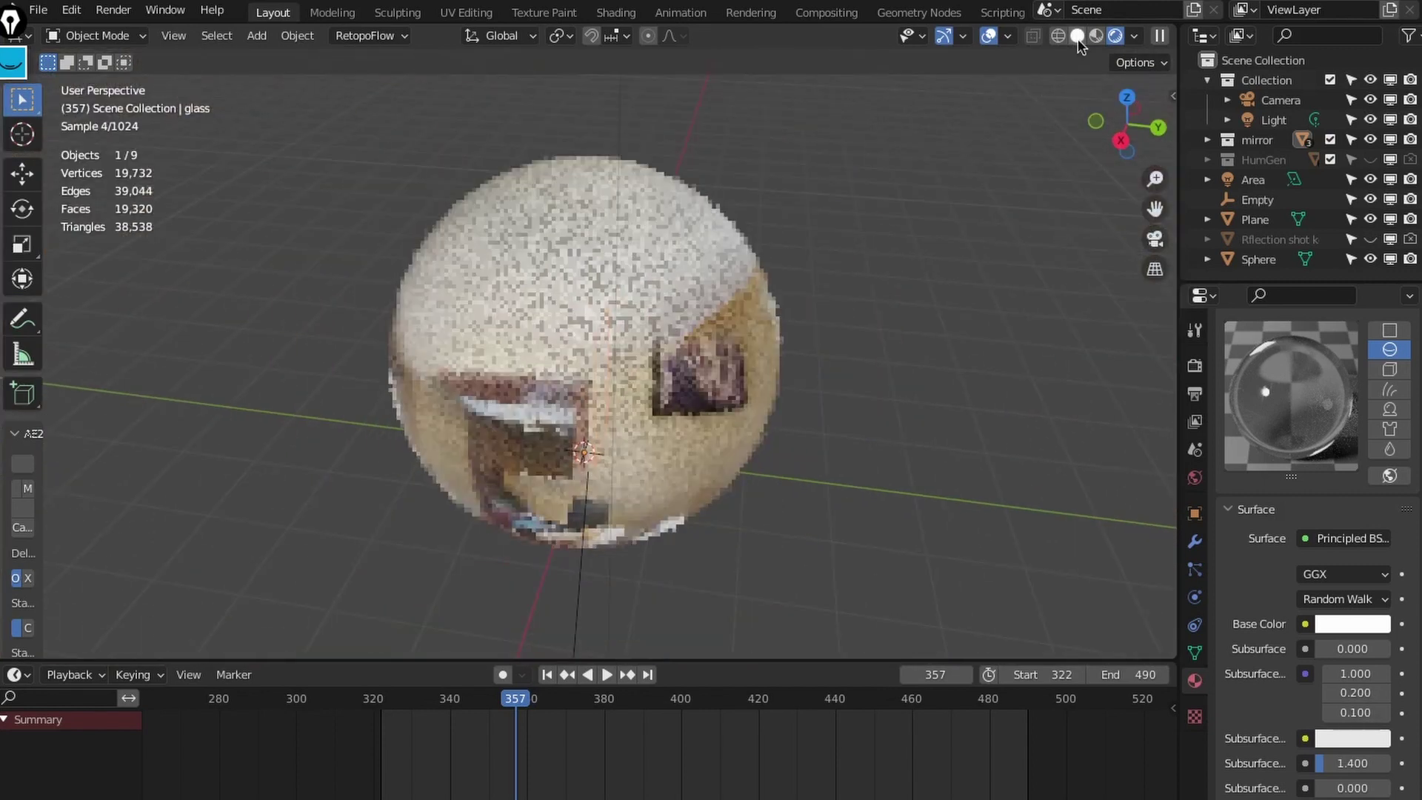
pyautogui.click(1077, 37)
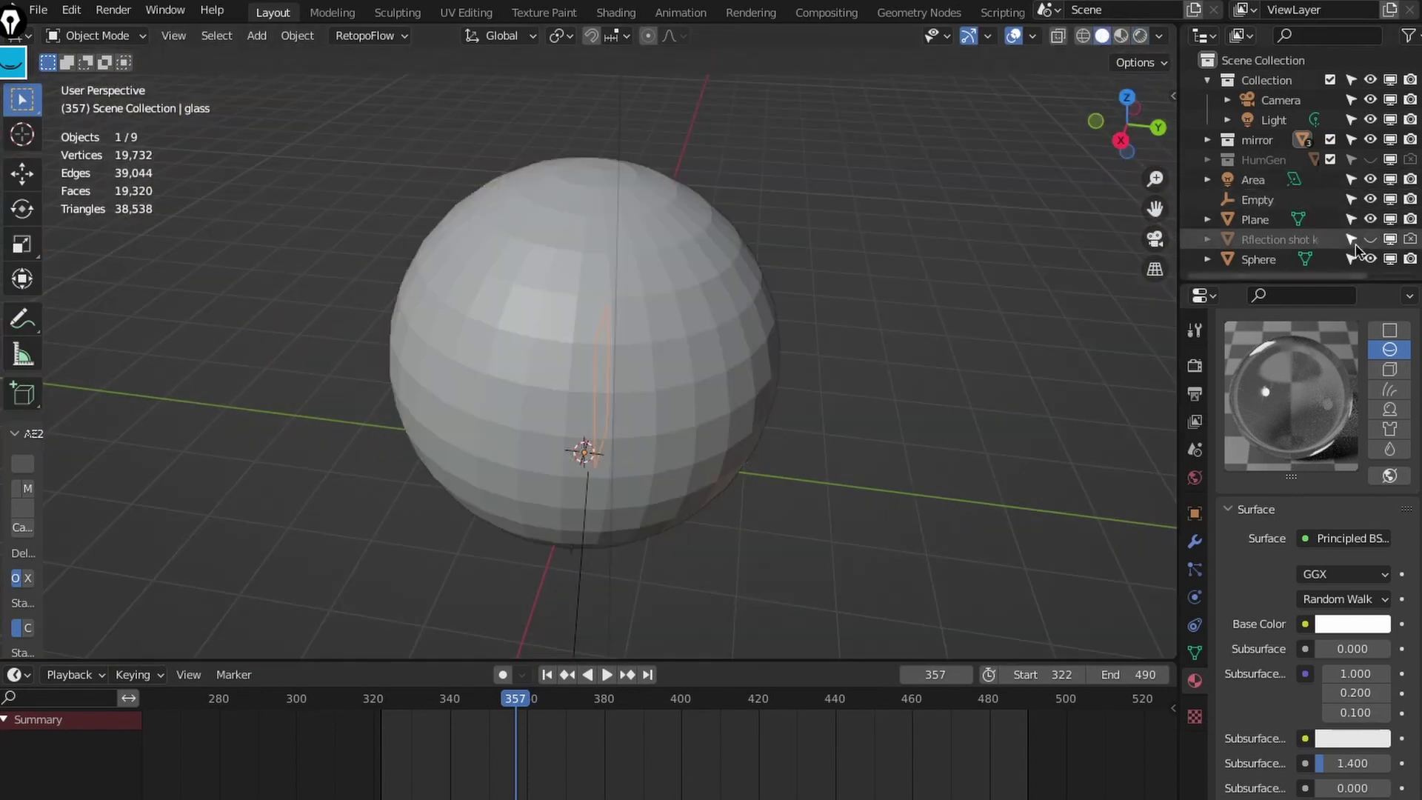
pyautogui.click(1370, 259)
pyautogui.moveTo(852, 414); pyautogui.dragTo(559, 597, button='middle')
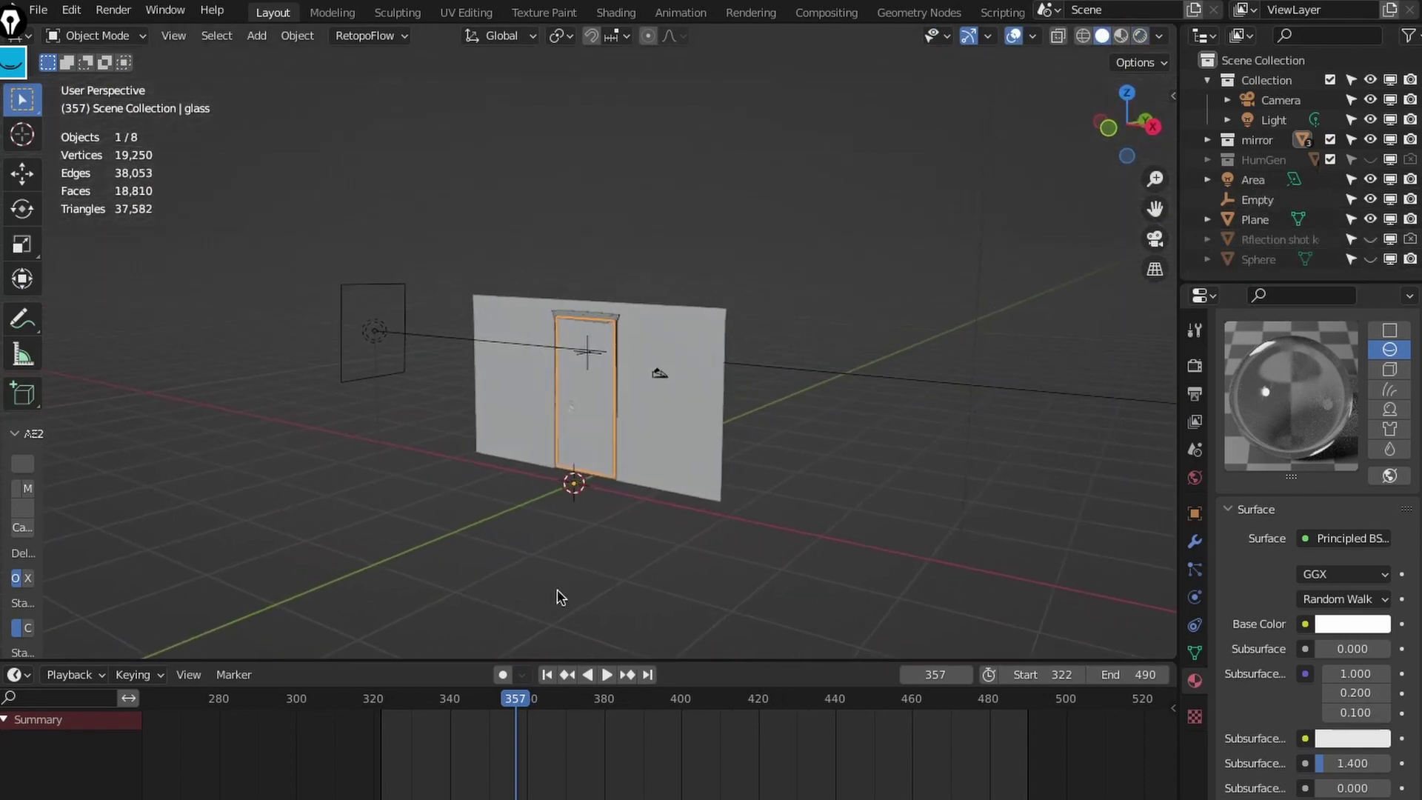
# Step: Select the glass and play the animation from the first frame, stopping at frame 341
pyautogui.click(635, 420)
pyautogui.scroll(5, 636, 418)
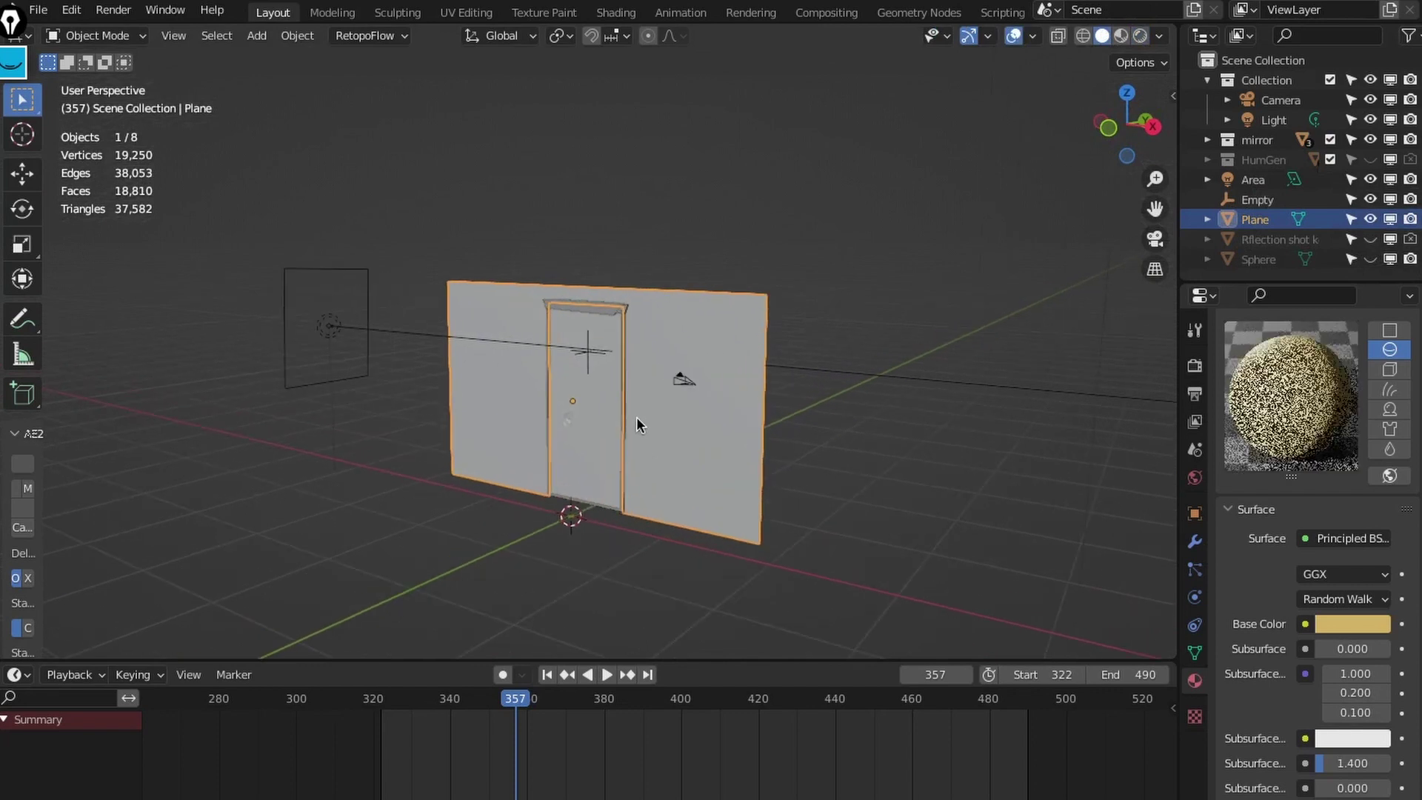
pyautogui.click(604, 420)
pyautogui.hotkey('shift', 'Left')
pyautogui.press('space')
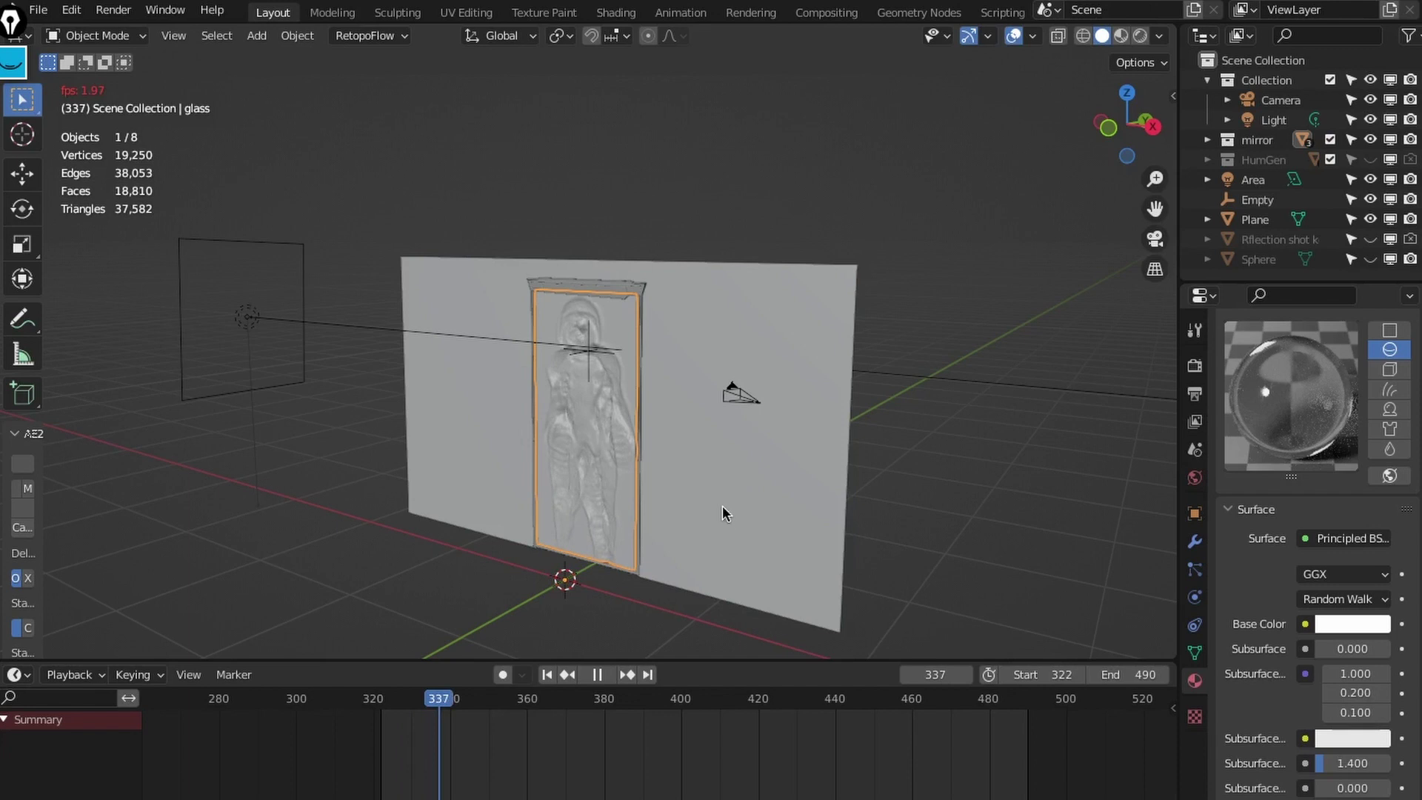
pyautogui.click(599, 675)
# Step: Check the rippled glass through the camera in rendered shading, and return to solid shading outside the camera view
pyautogui.press('KP_0')
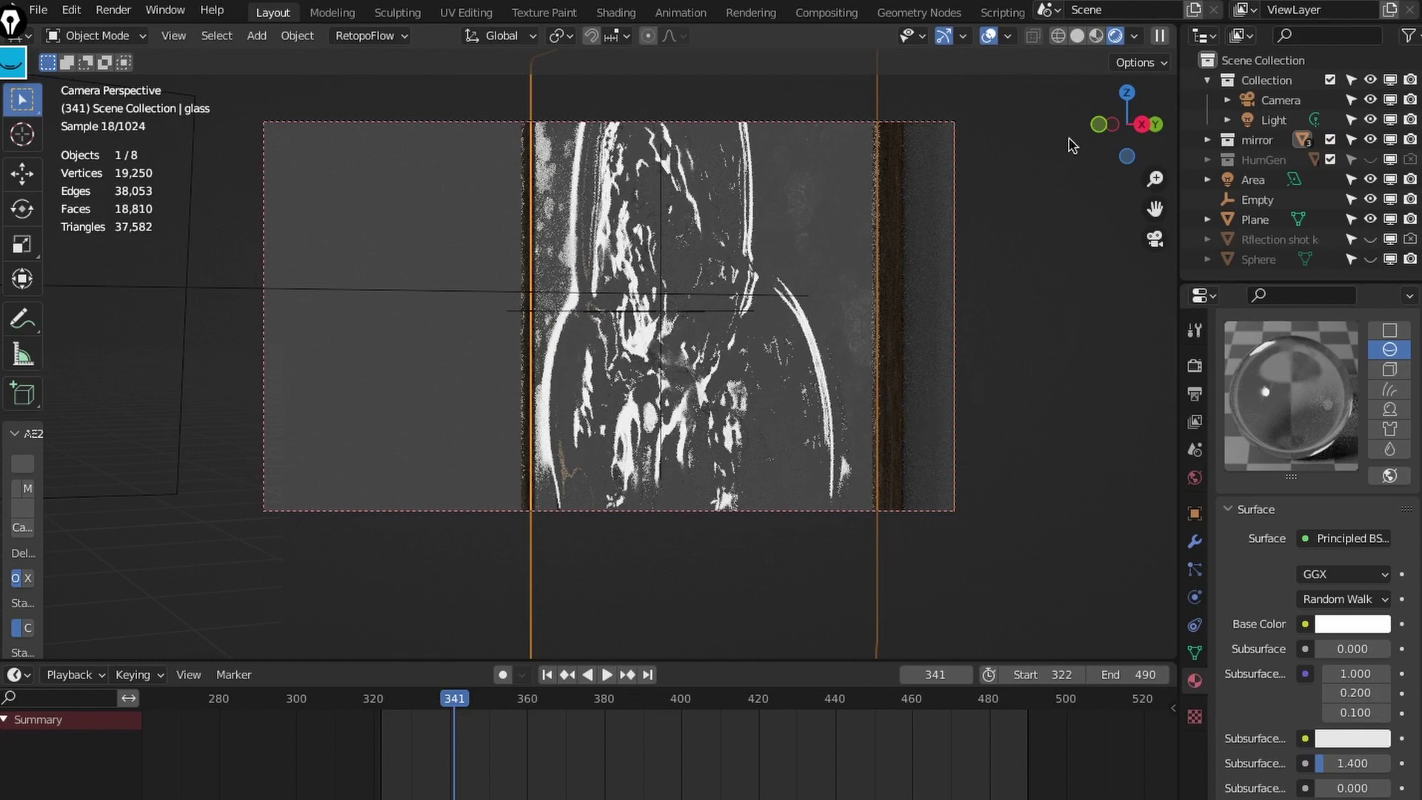
pyautogui.click(1078, 35)
pyautogui.press('KP_0')
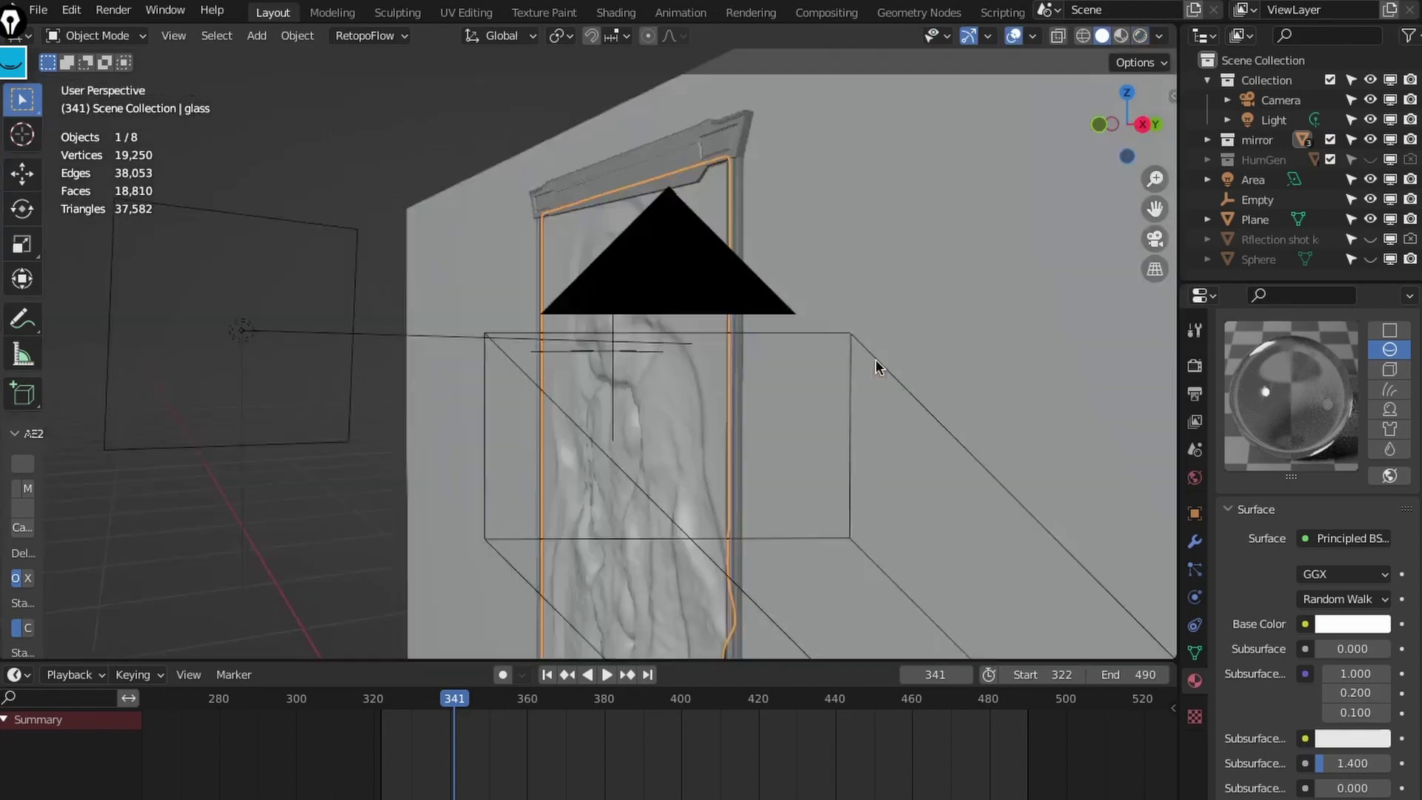
pyautogui.scroll(-2, 878, 356)
pyautogui.rightClick(878, 363)
pyautogui.moveTo(820, 419); pyautogui.dragTo(770, 404, button='middle')
# Step: Select the wall Plane, unhide the panorama Sphere again and make it the selected object
pyautogui.click(774, 396)
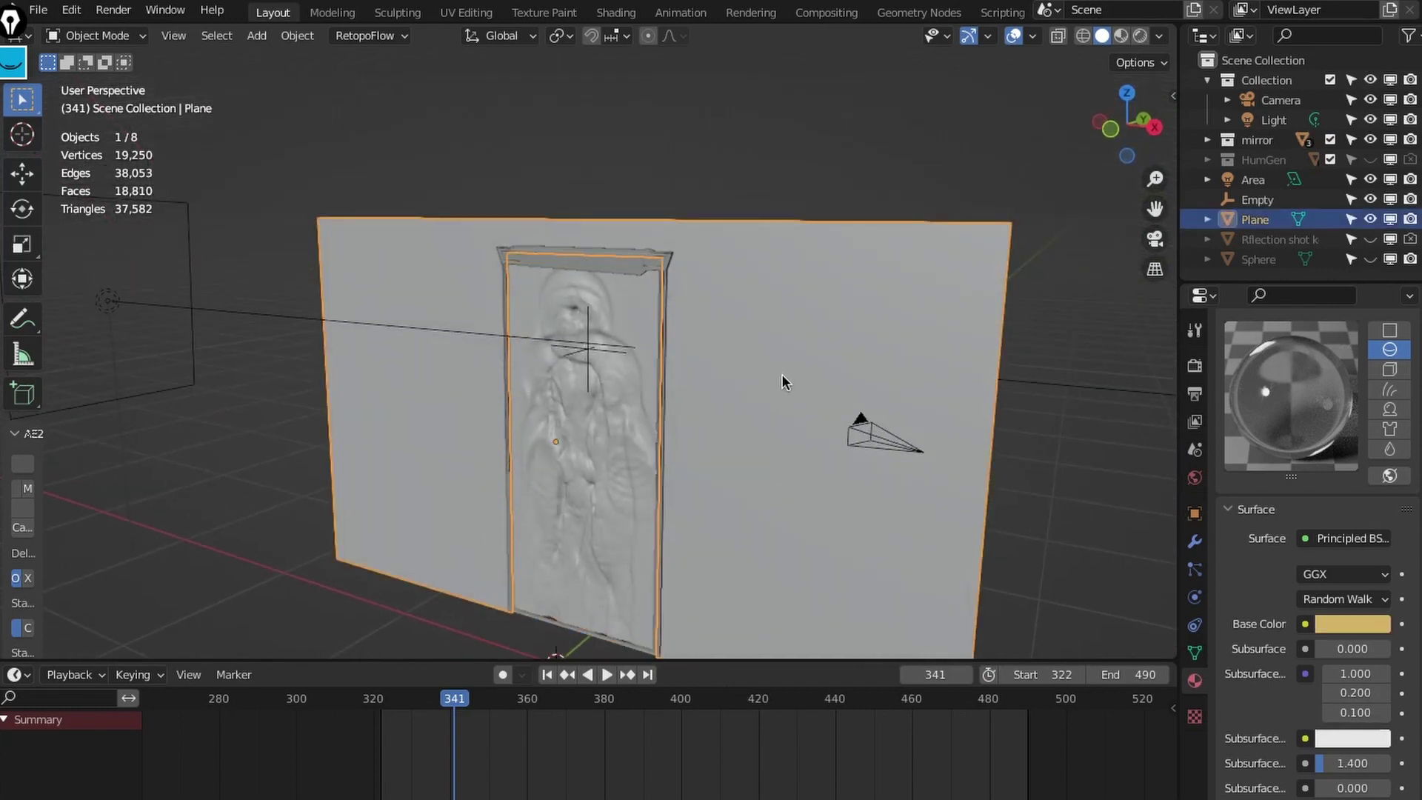
pyautogui.click(1369, 259)
pyautogui.click(1015, 346)
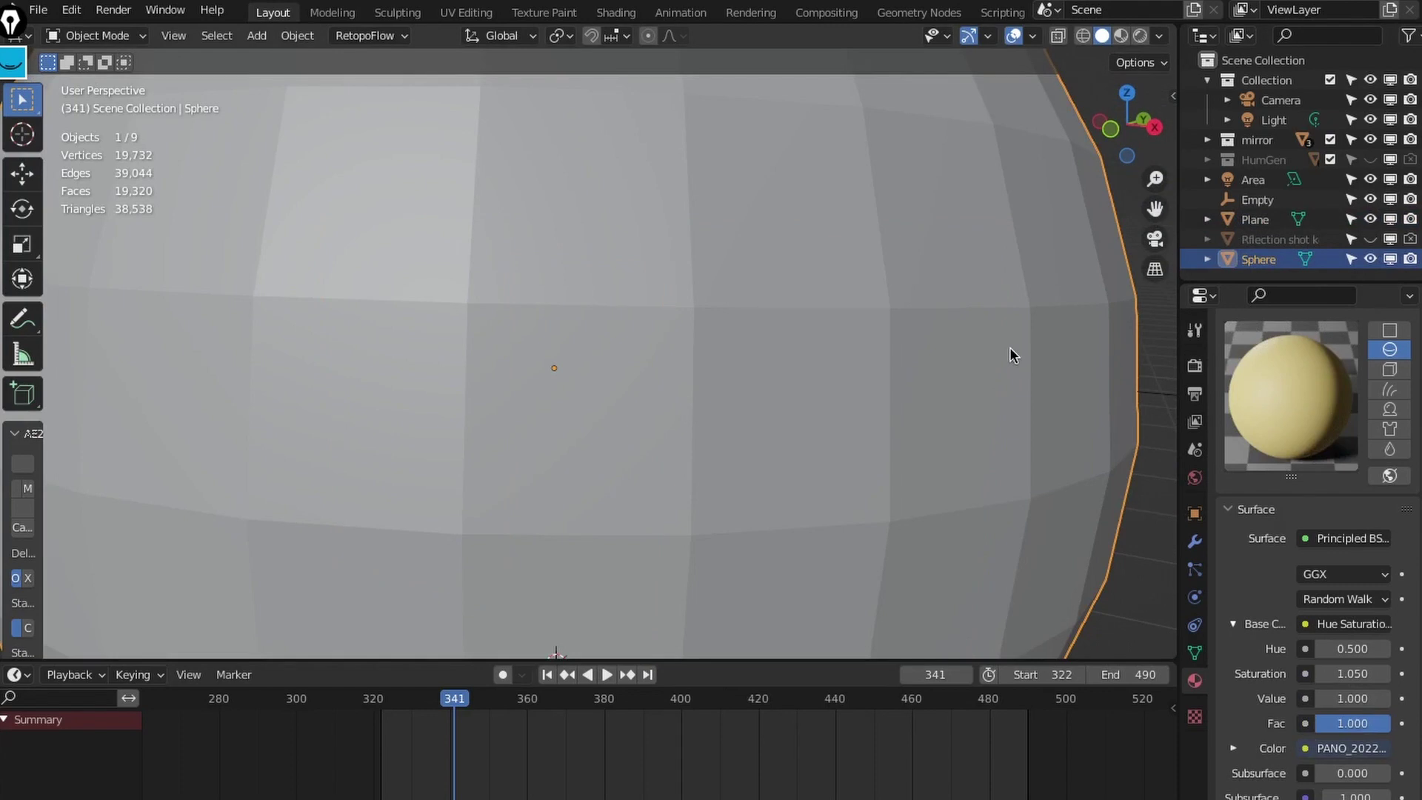
# Step: Hide the Sphere, and unhide and select the reflection shot plane in front of the mirror
pyautogui.scroll(-5, 1003, 351)
pyautogui.moveTo(970, 385); pyautogui.dragTo(893, 419, button='middle')
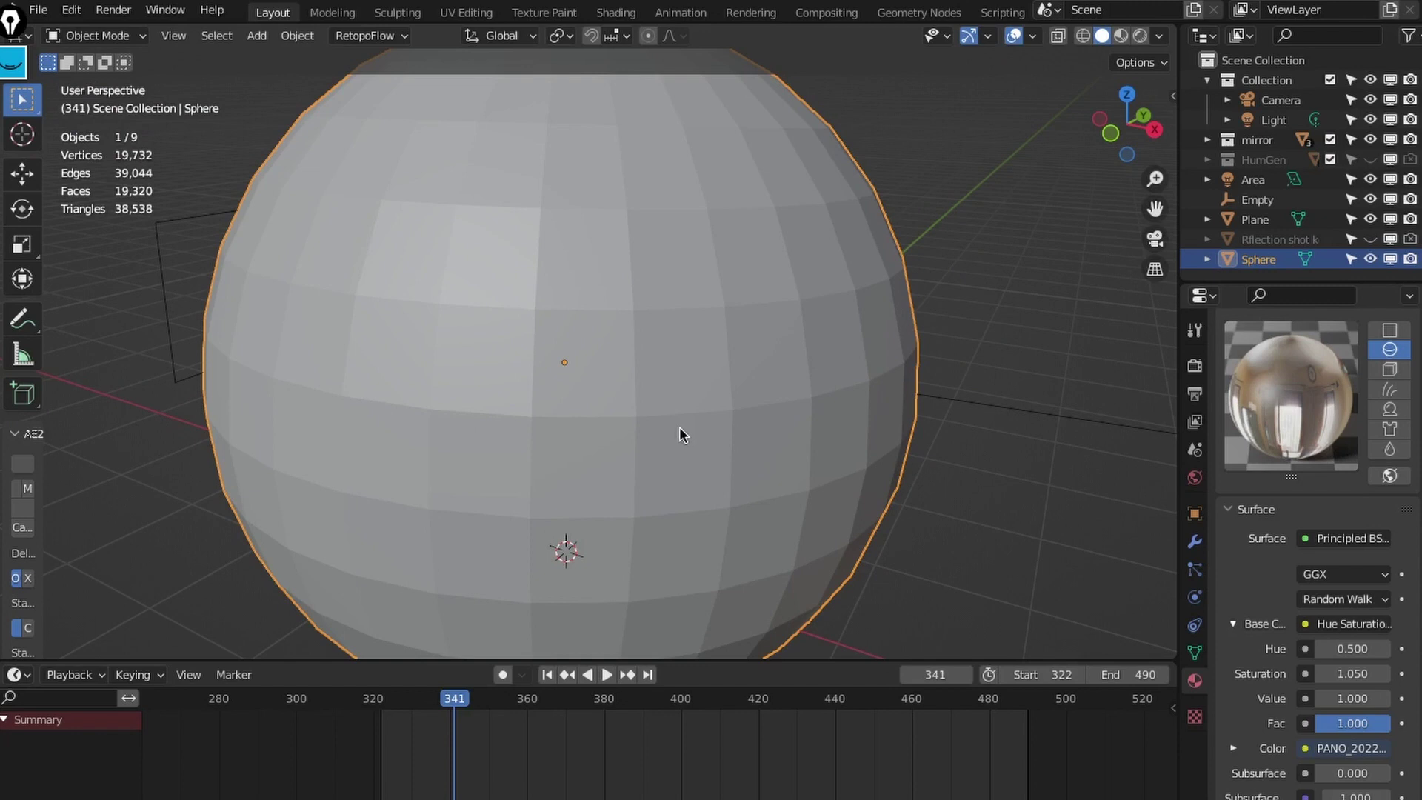
pyautogui.click(1278, 240)
pyautogui.click(1368, 259)
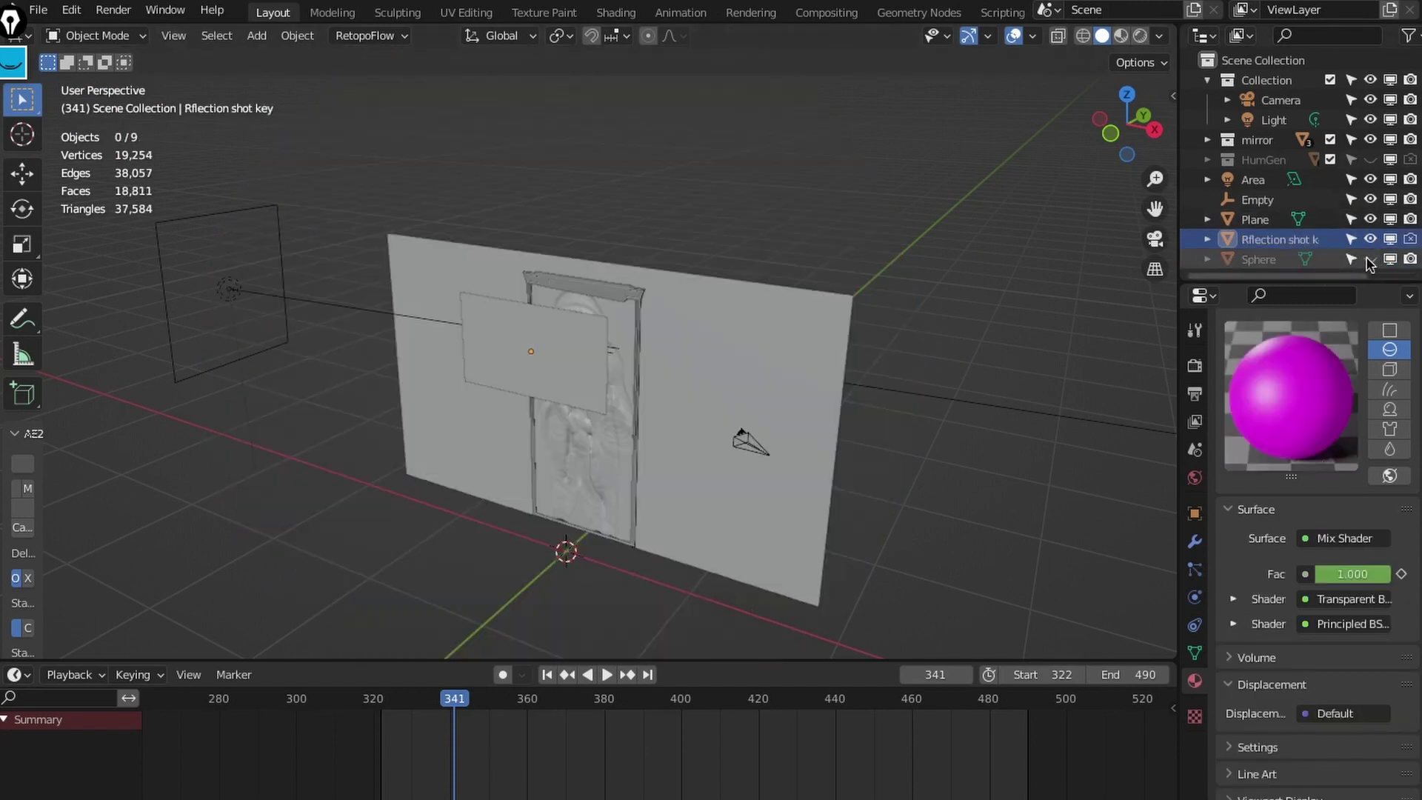
pyautogui.click(539, 359)
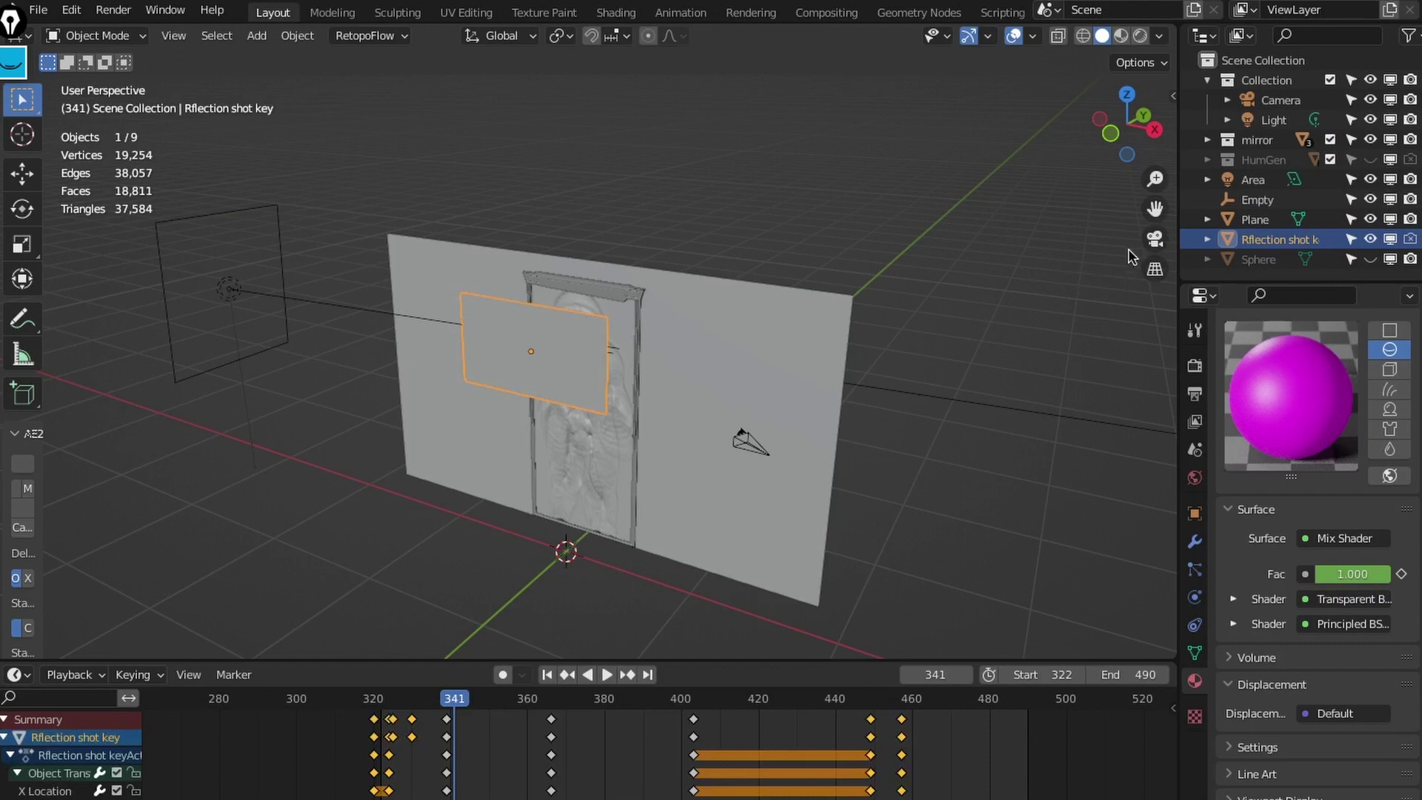
# Step: Hide the reflection shot plane and unhide the panorama Sphere around the set, with its material settings shown
pyautogui.click(1370, 240)
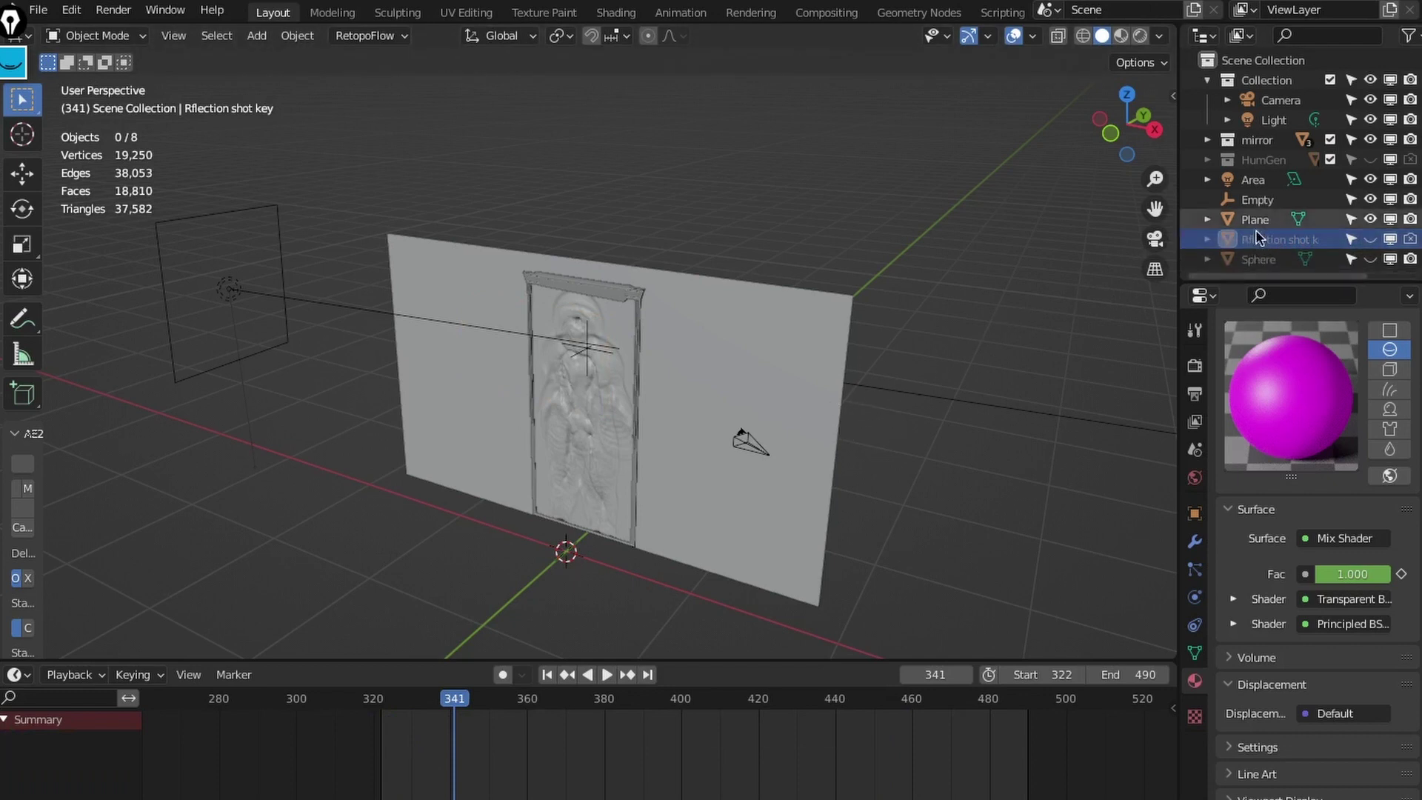
pyautogui.click(1259, 259)
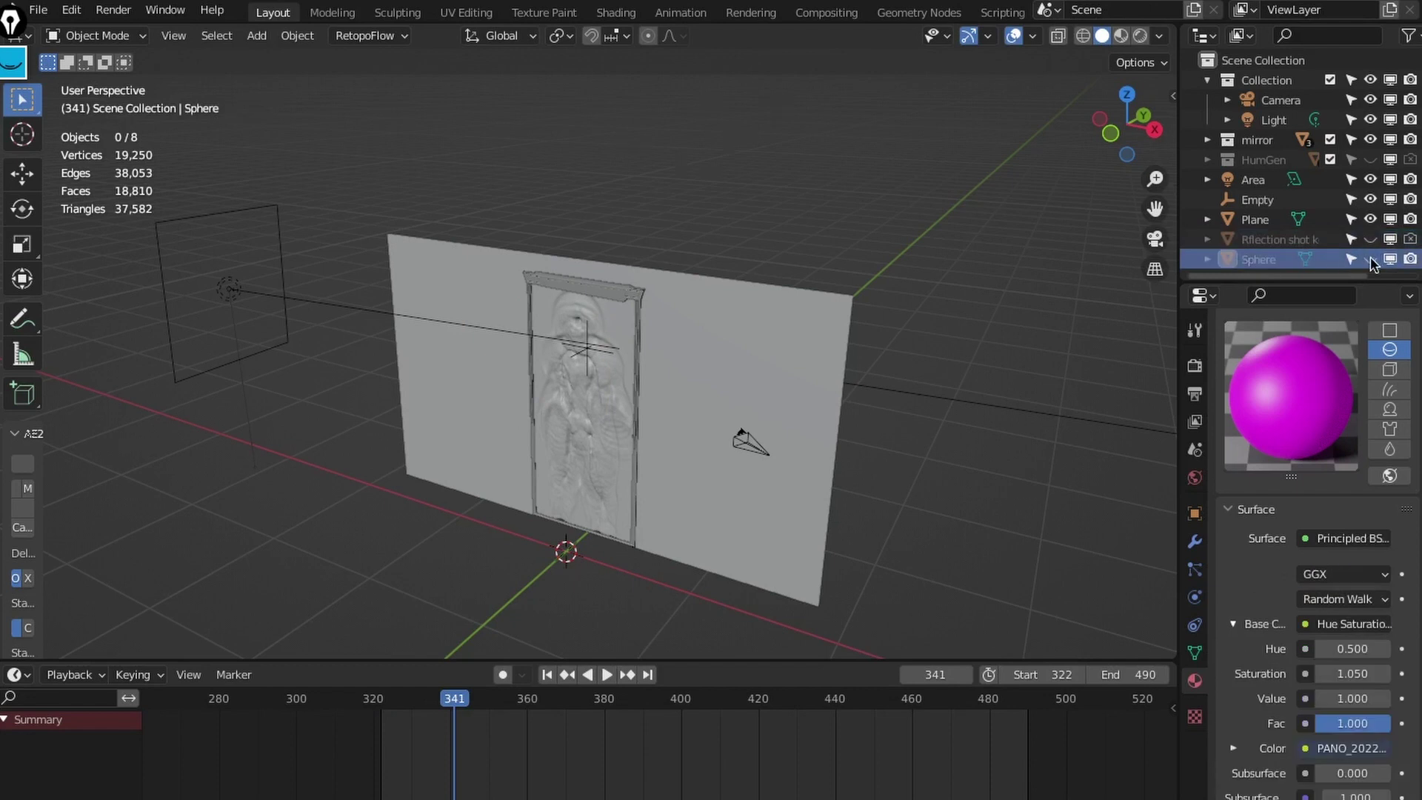
pyautogui.click(1370, 259)
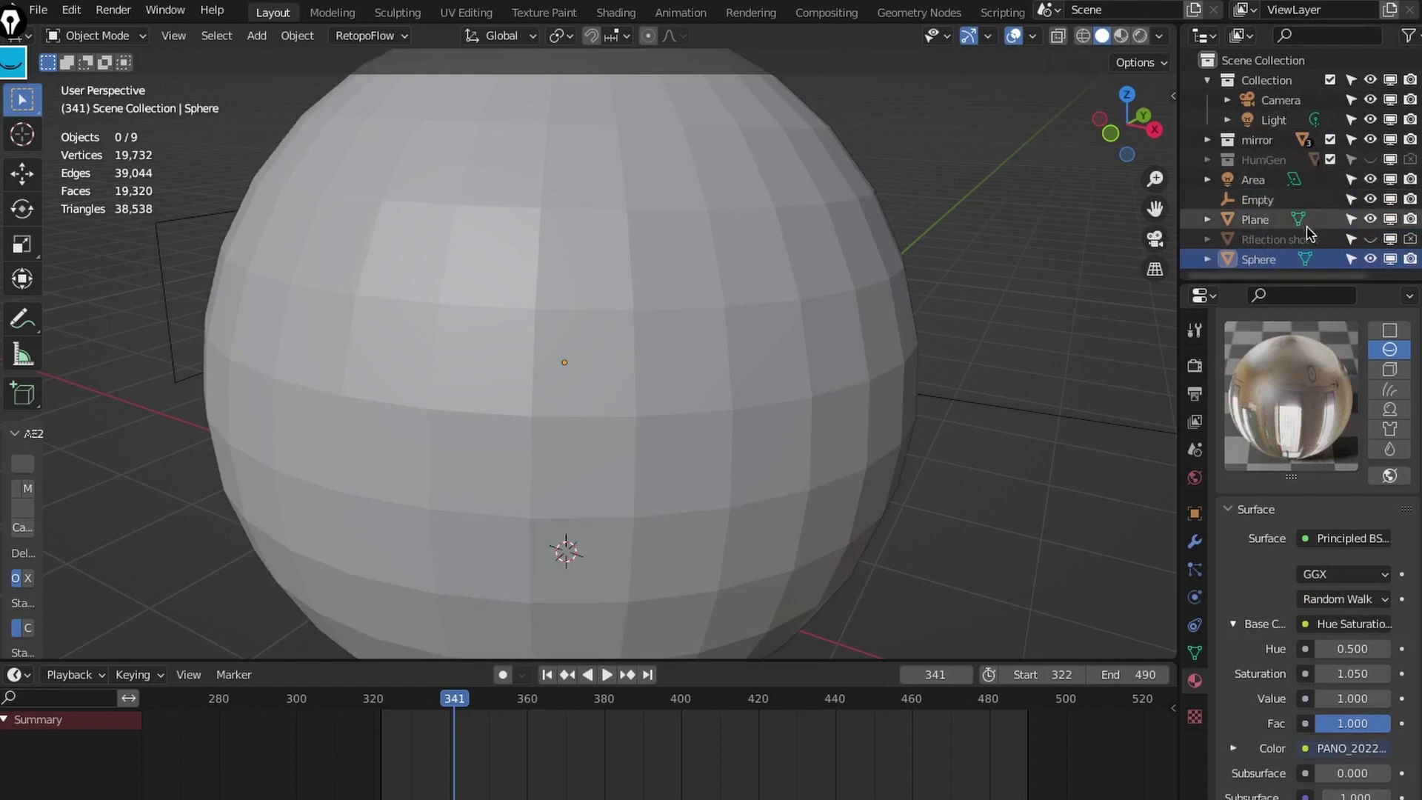
# Step: Hide the Sphere, toggle the wall Plane off and on to identify it, and select that Plane
pyautogui.click(1370, 258)
pyautogui.click(1370, 219)
pyautogui.click(1370, 219)
pyautogui.click(1273, 220)
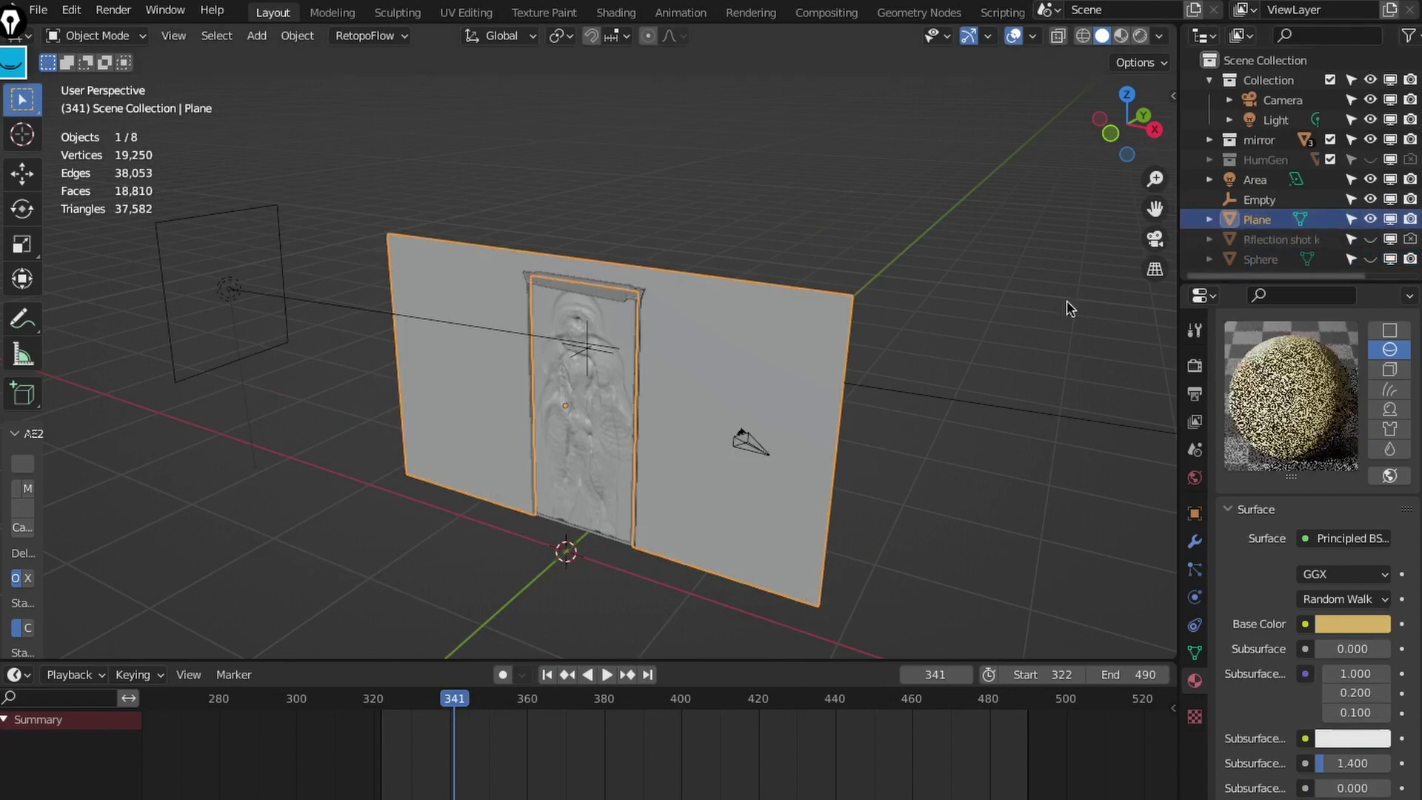
# Step: Unhide the Sphere and render frame 341 from the camera as a still image, stopping the render early
pyautogui.click(1370, 258)
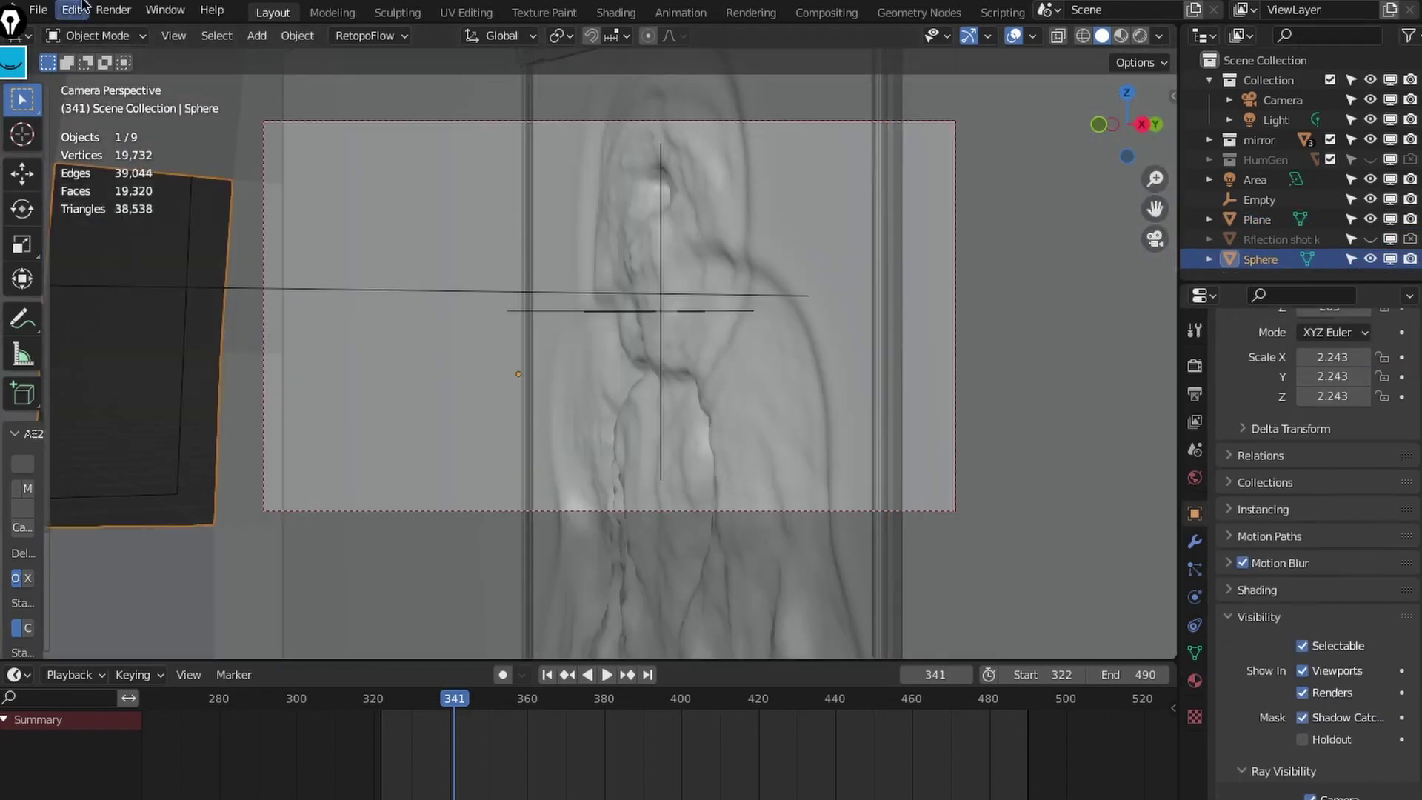
pyautogui.click(114, 10)
pyautogui.click(155, 33)
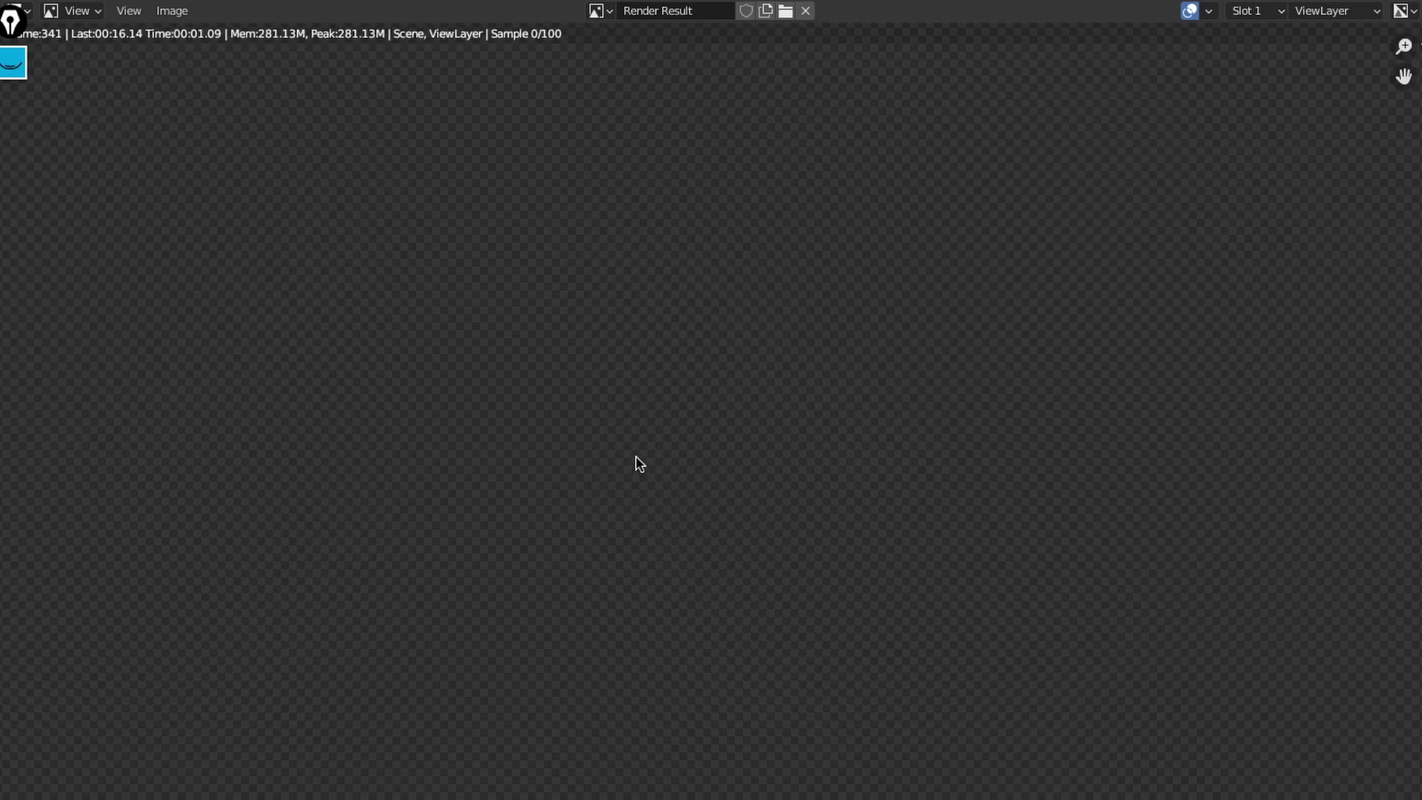
pyautogui.scroll(-1, 659, 462)
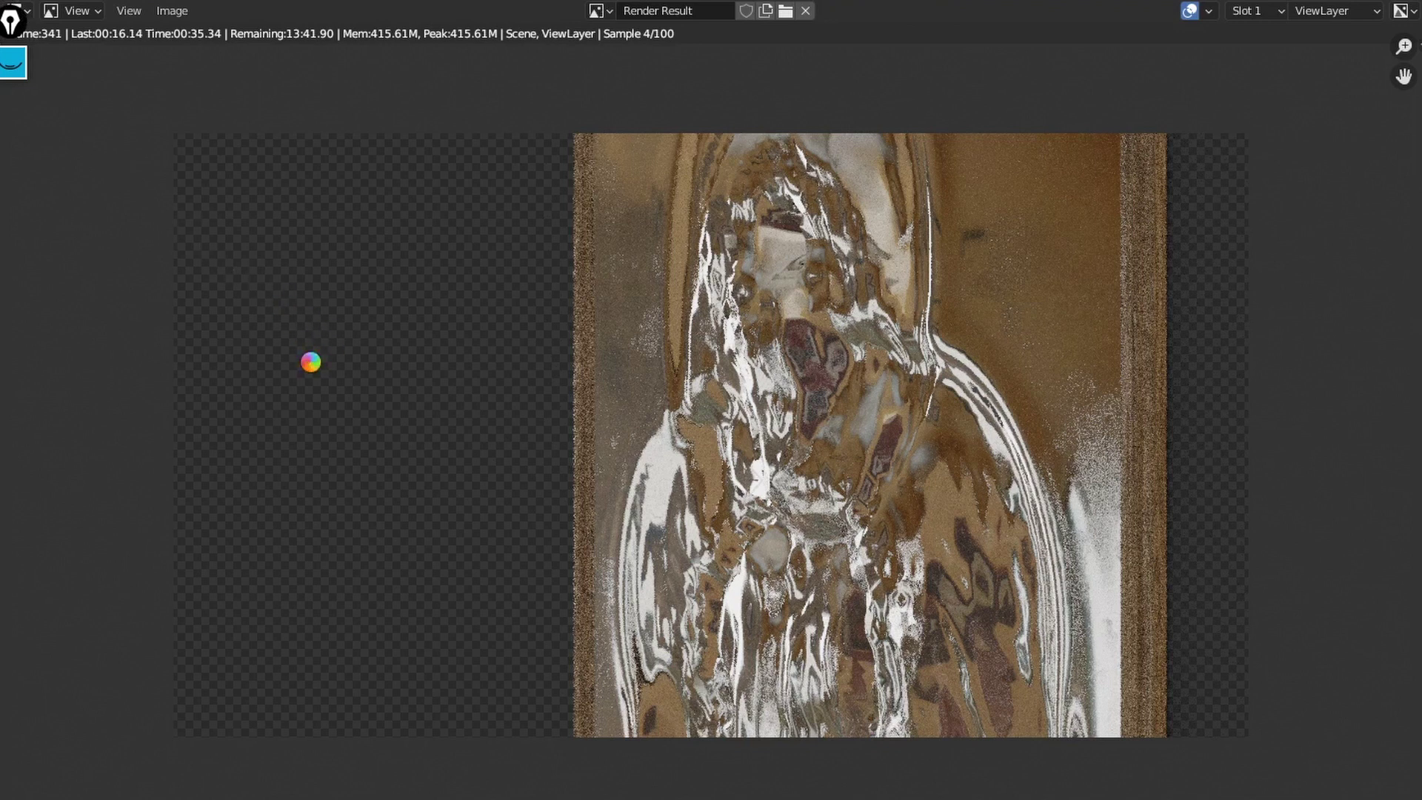
pyautogui.press('Escape')
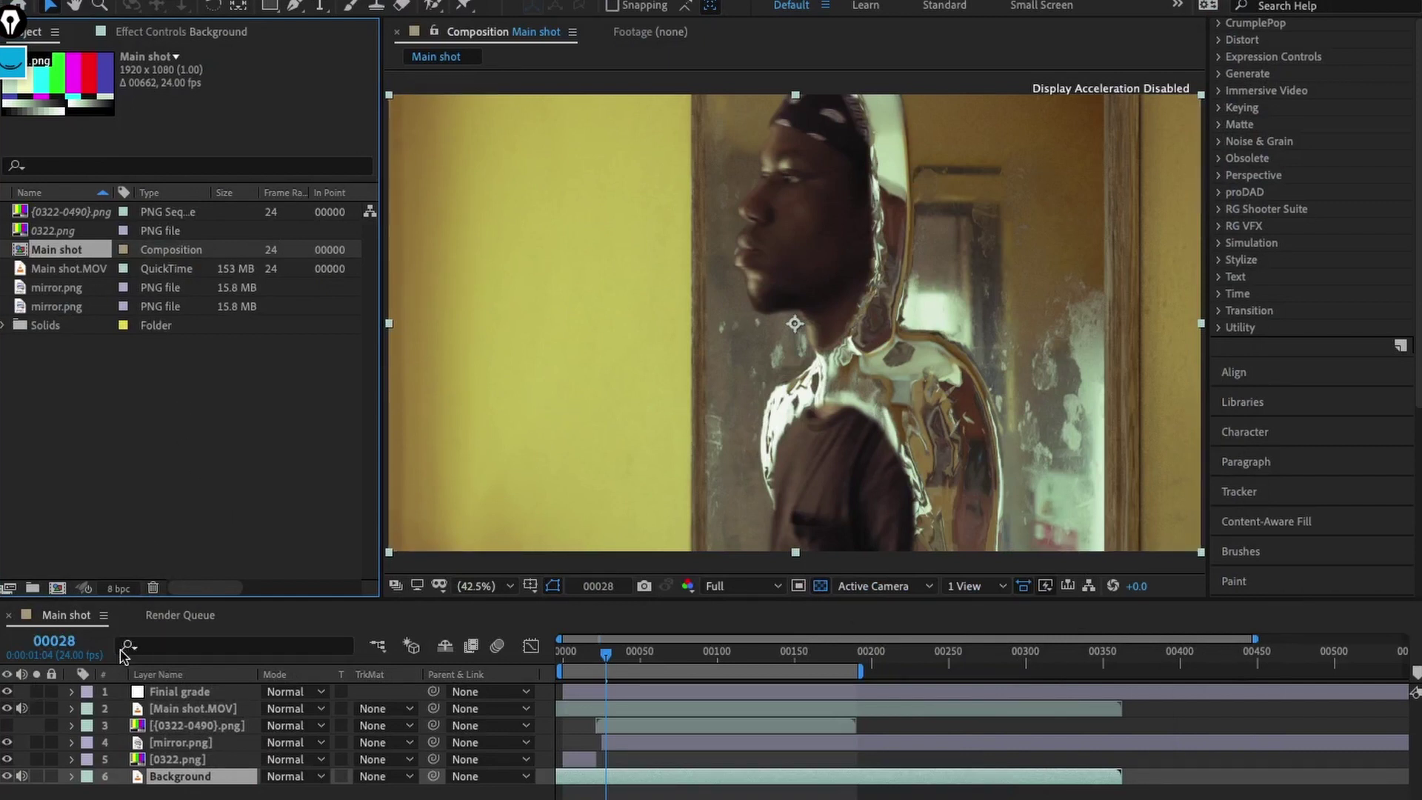
# Step: In the After Effects Main shot composition, toggle the {0322-0490}.png and Main shot.MOV layers to check what each contributes
pyautogui.click(8, 724)
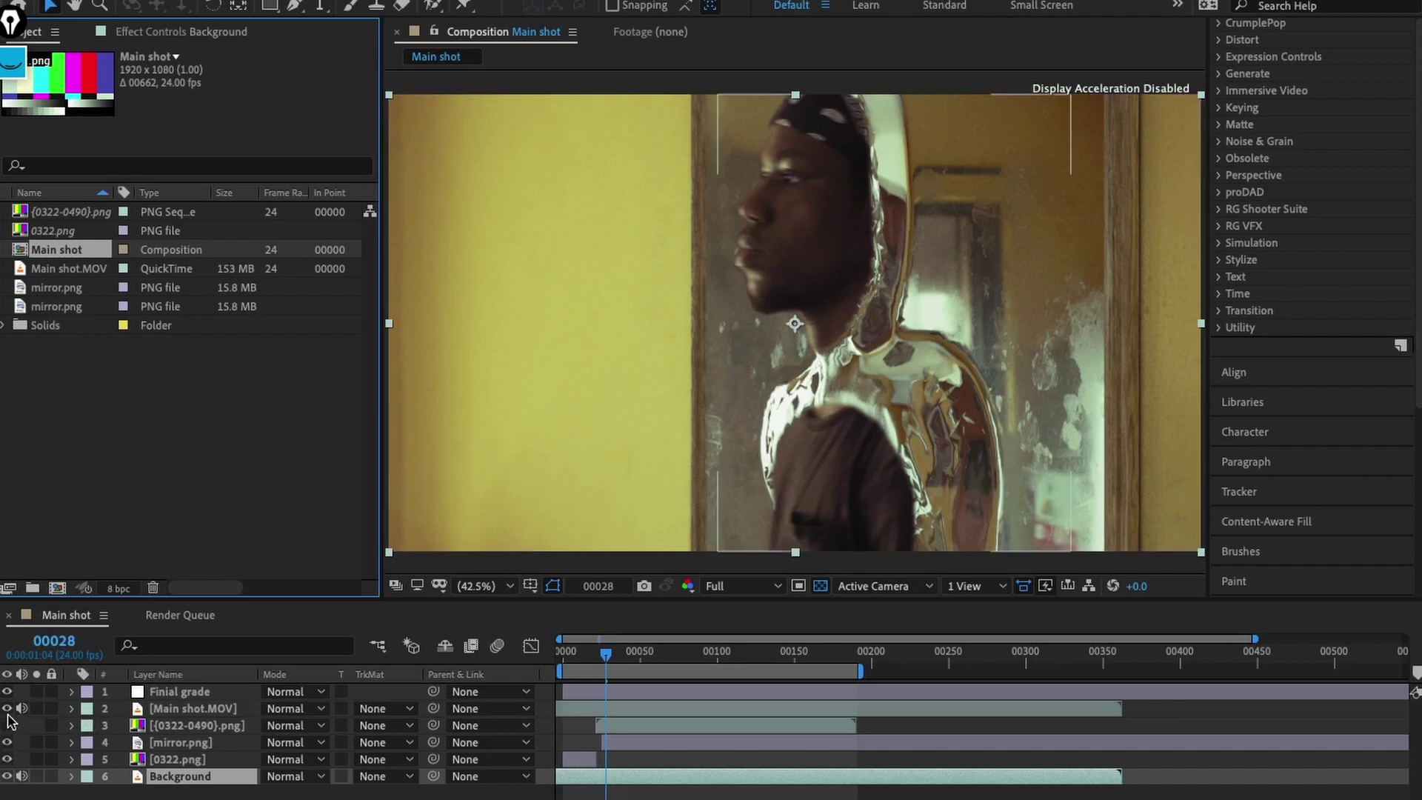
pyautogui.click(8, 724)
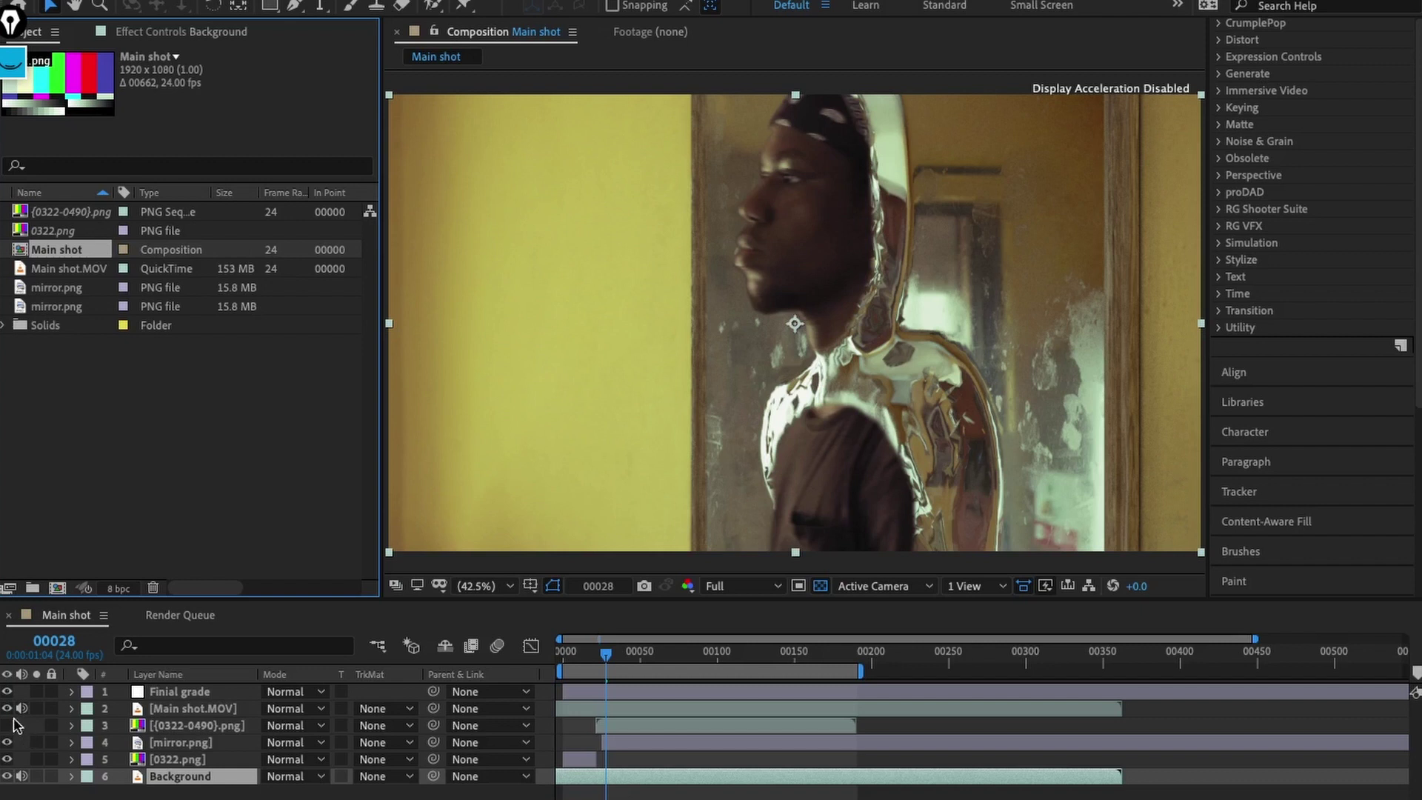
pyautogui.click(9, 708)
pyautogui.click(7, 707)
# Step: Toggle the mirror.png layer's visibility with the Main shot.MOV layer shown and hidden, to examine the mirror frame
pyautogui.click(202, 744)
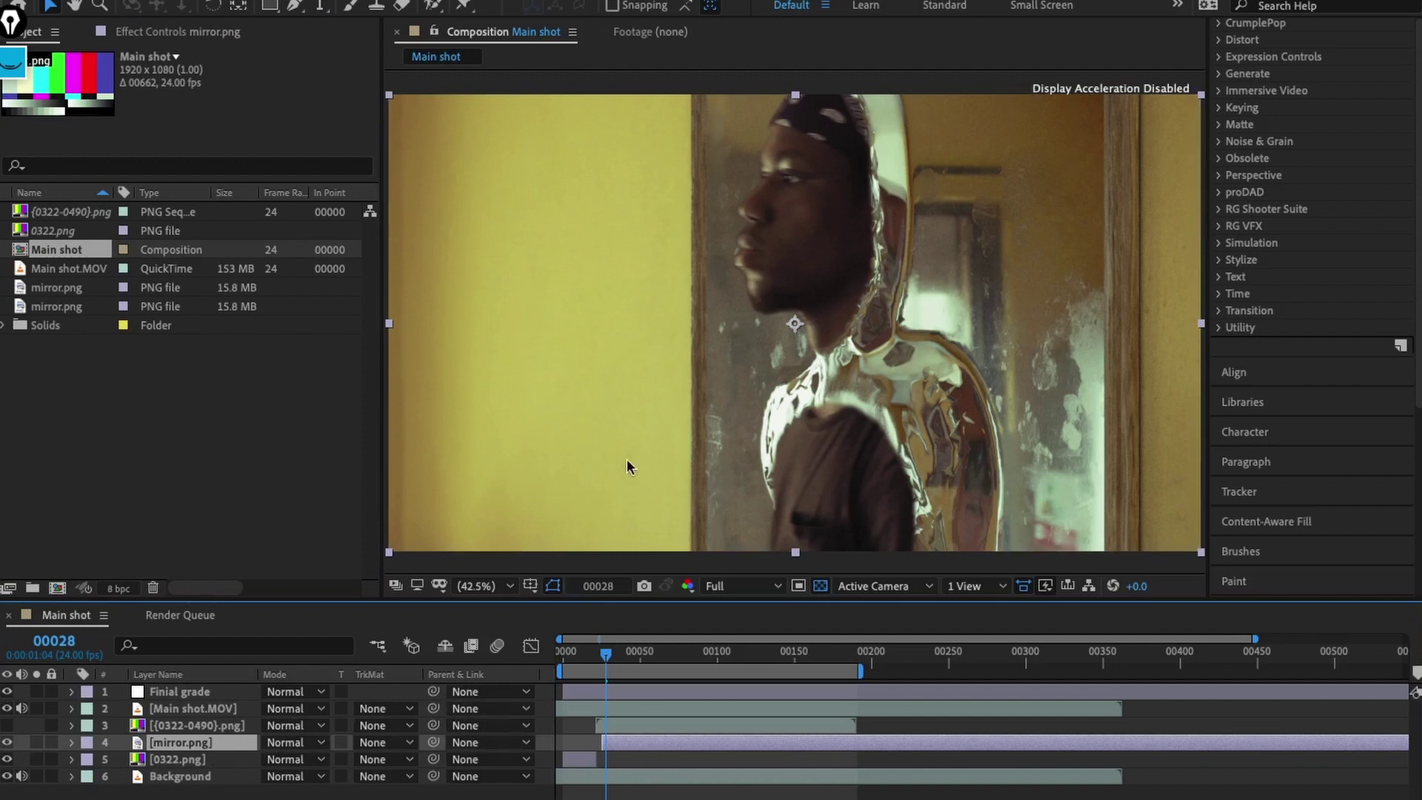
pyautogui.click(7, 743)
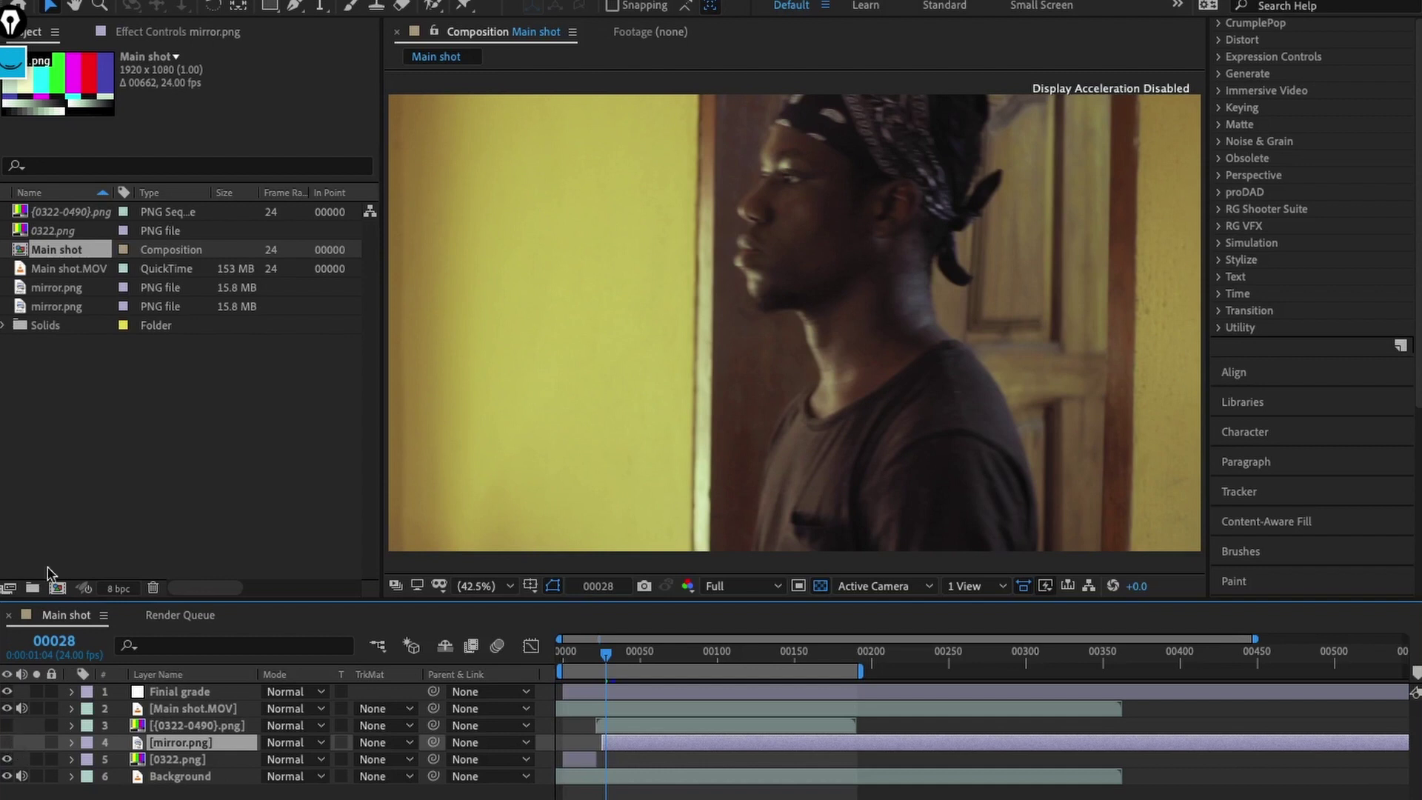
pyautogui.click(8, 743)
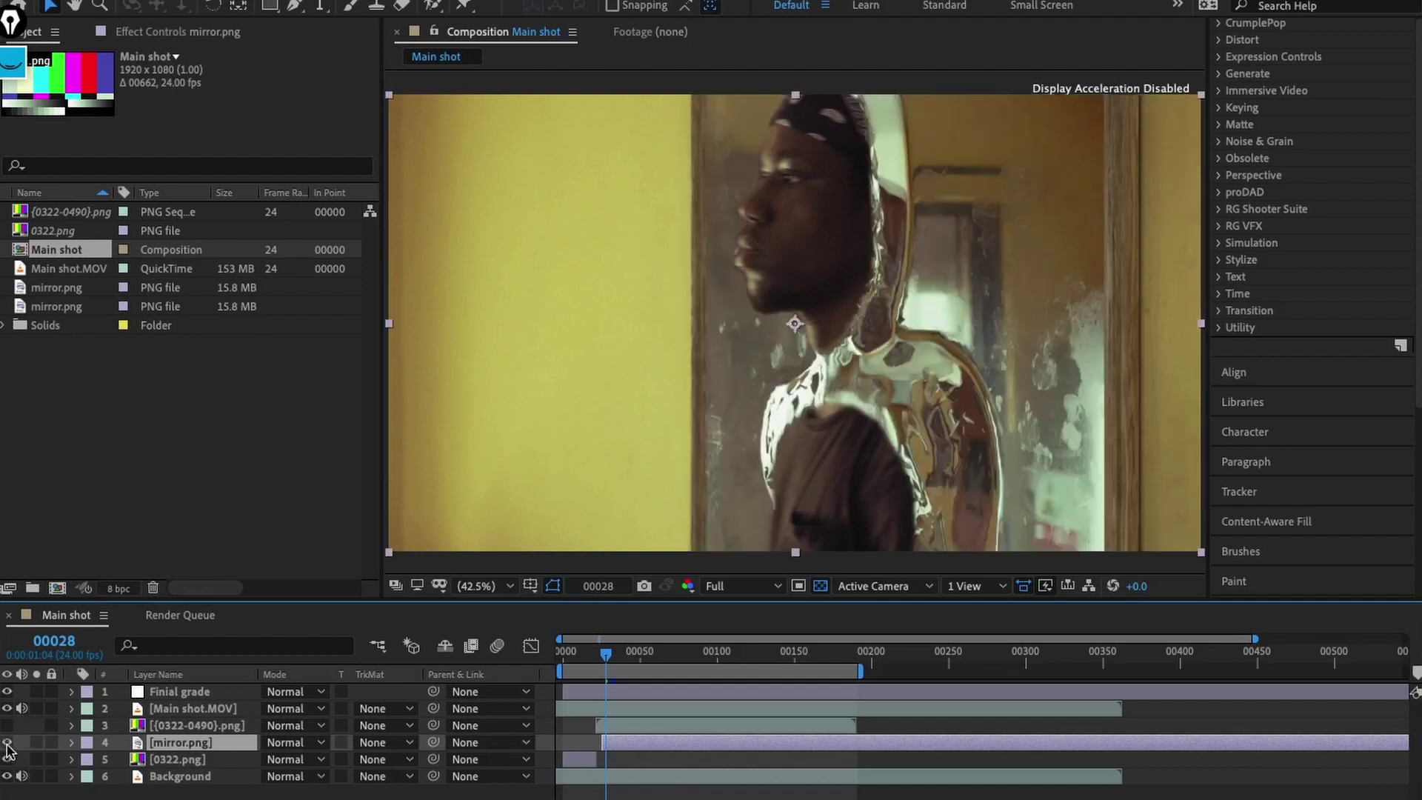
pyautogui.click(7, 708)
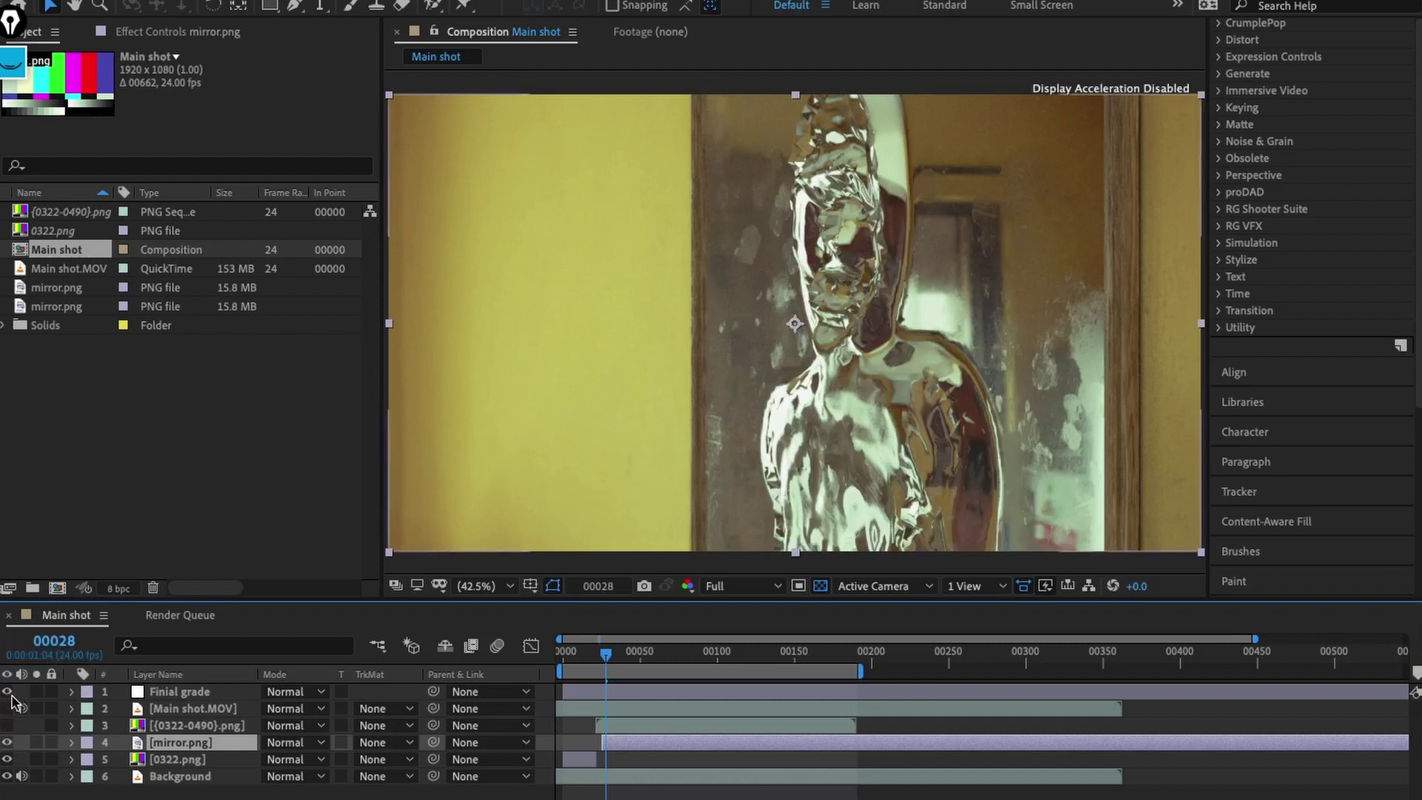
pyautogui.click(8, 743)
pyautogui.click(8, 742)
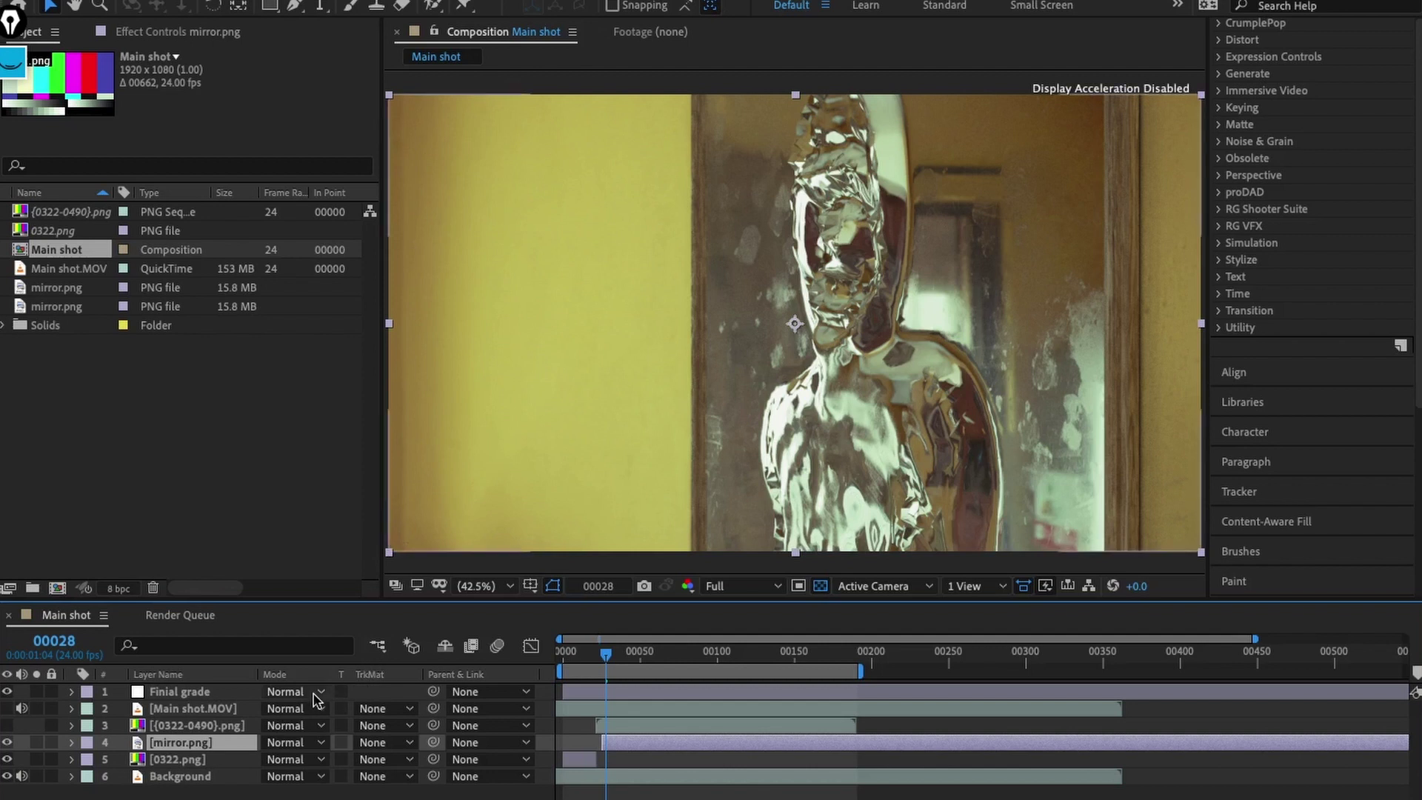
# Step: Toggle the Background layer off and on, with mirror.png shown and hidden, to examine the original footage underneath
pyautogui.click(7, 776)
pyautogui.click(7, 776)
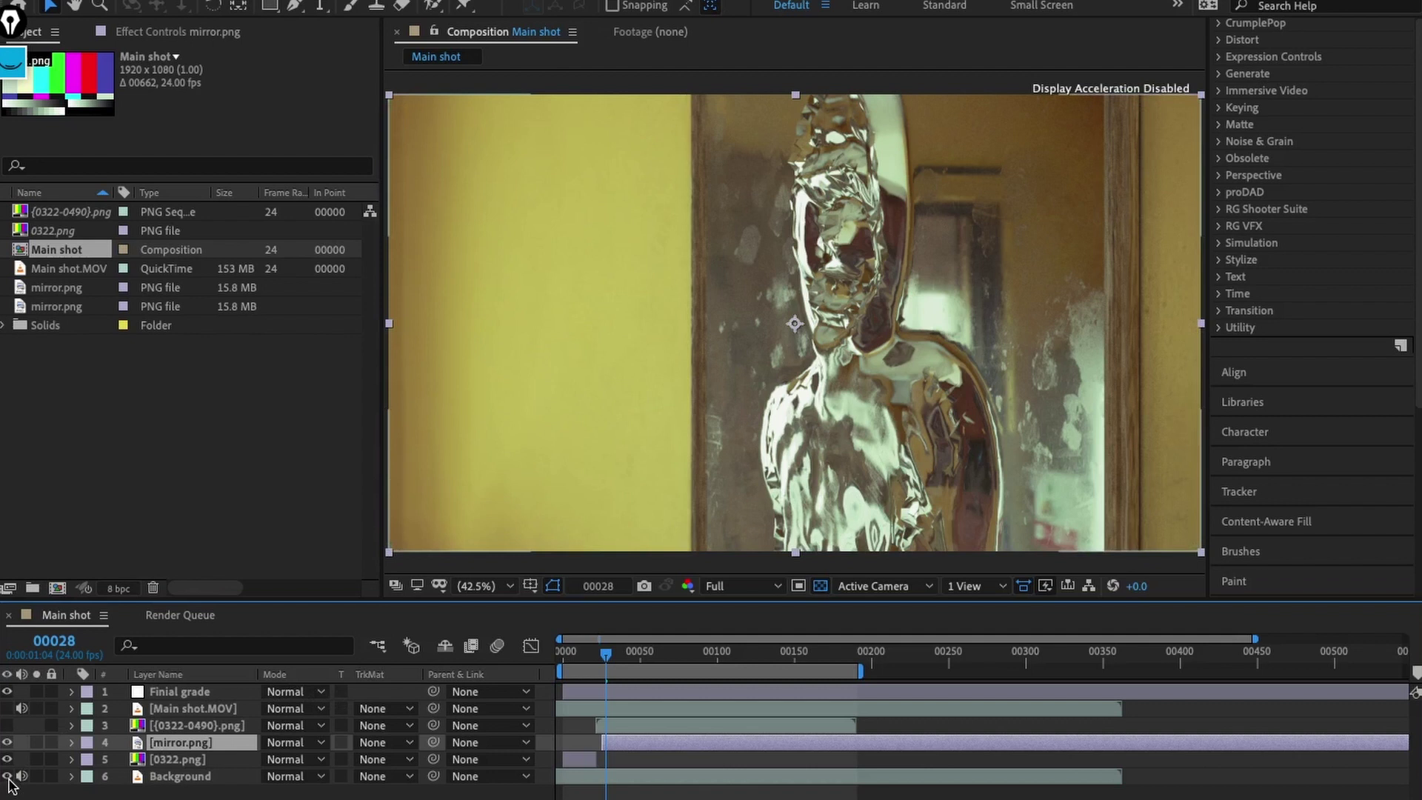
pyautogui.click(7, 742)
pyautogui.click(7, 776)
pyautogui.click(7, 776)
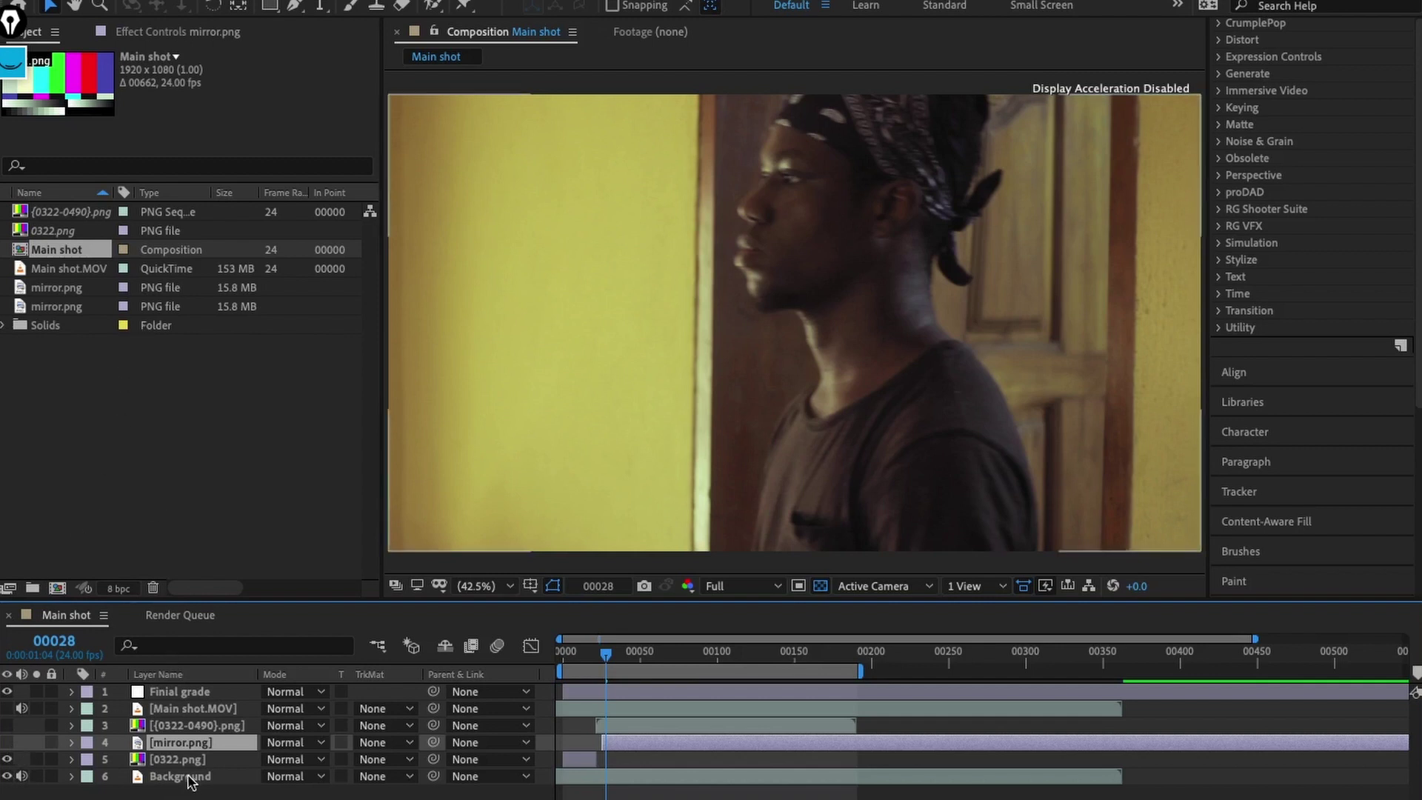
# Step: Show the mirror.png and Main shot.MOV layers again, and toggle mirror.png to compare the shot with the original door
pyautogui.click(7, 743)
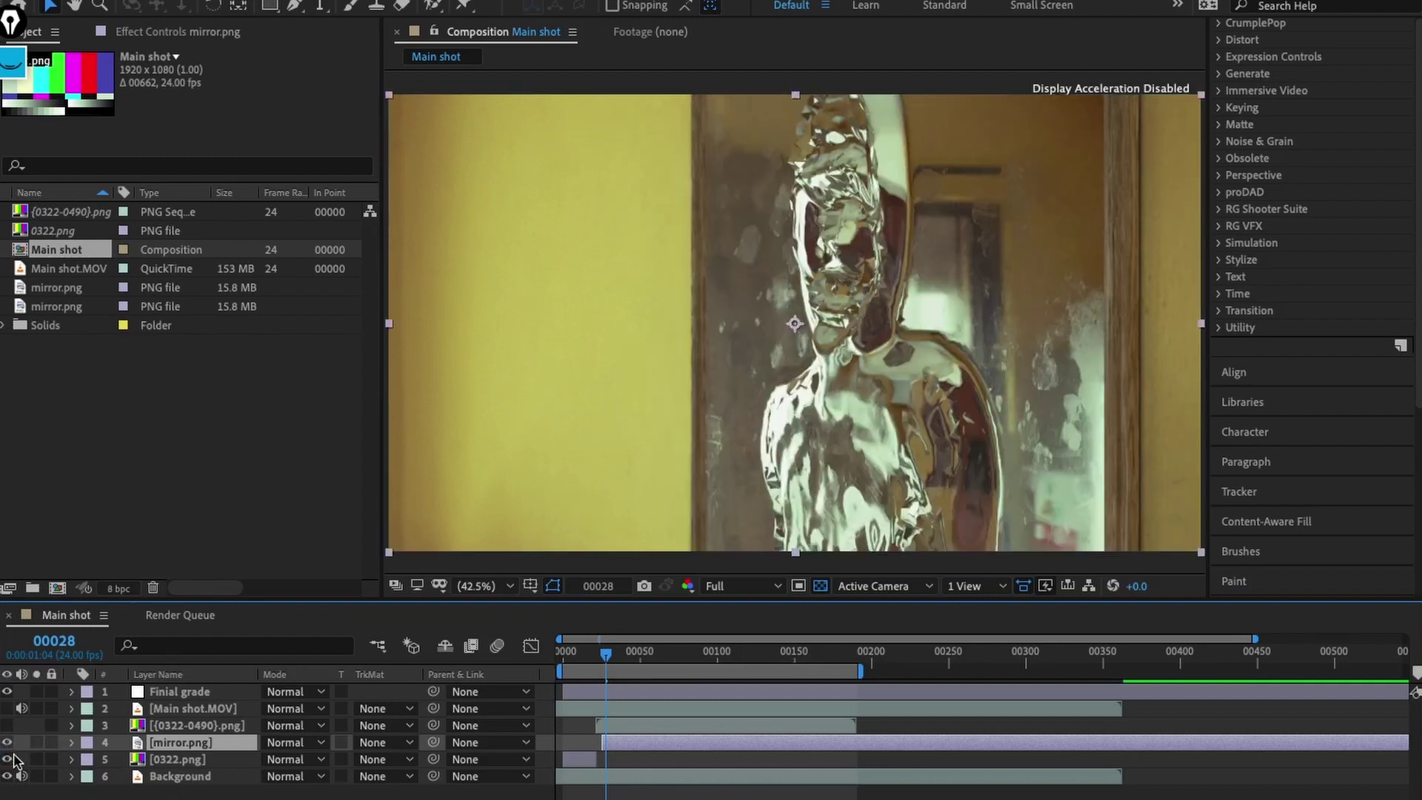
pyautogui.click(7, 709)
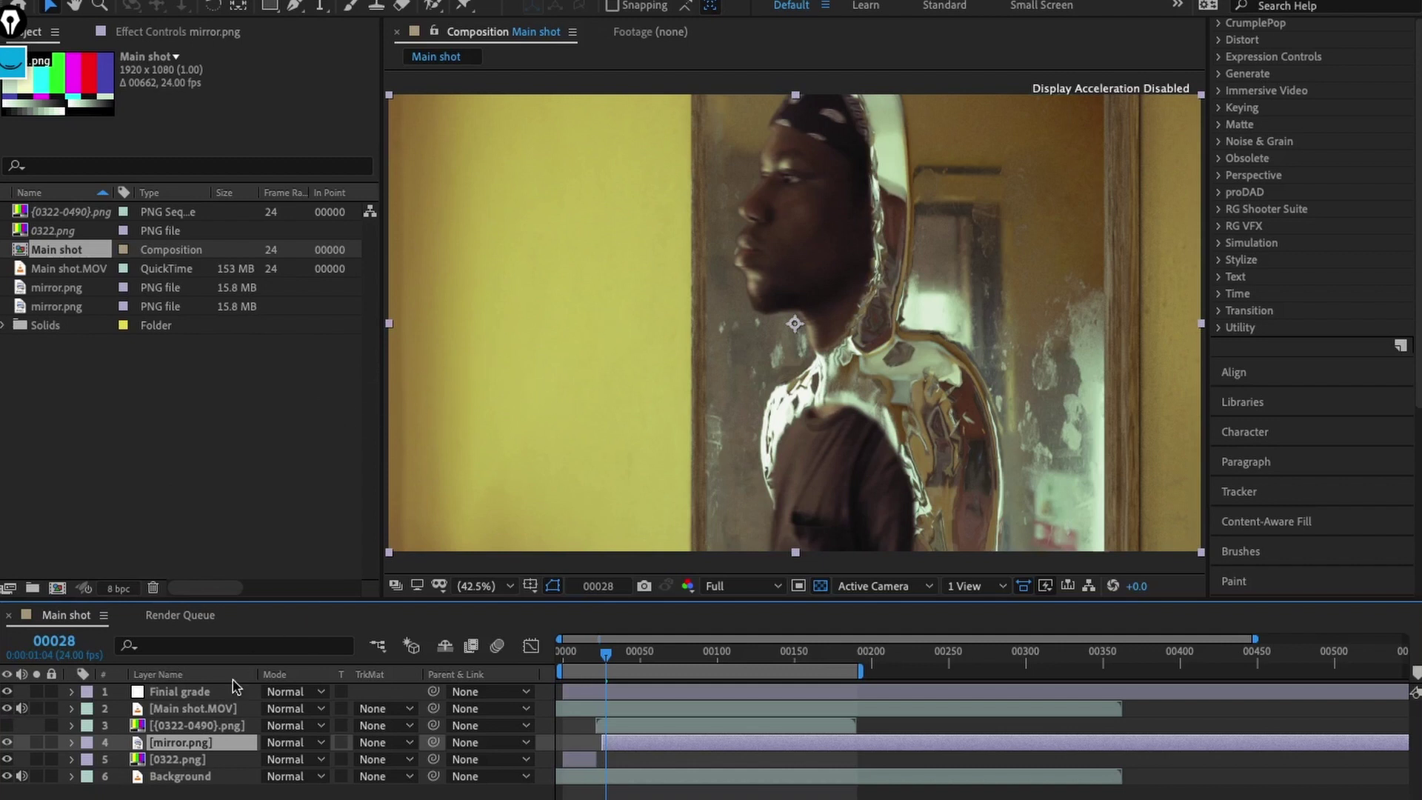
pyautogui.click(8, 743)
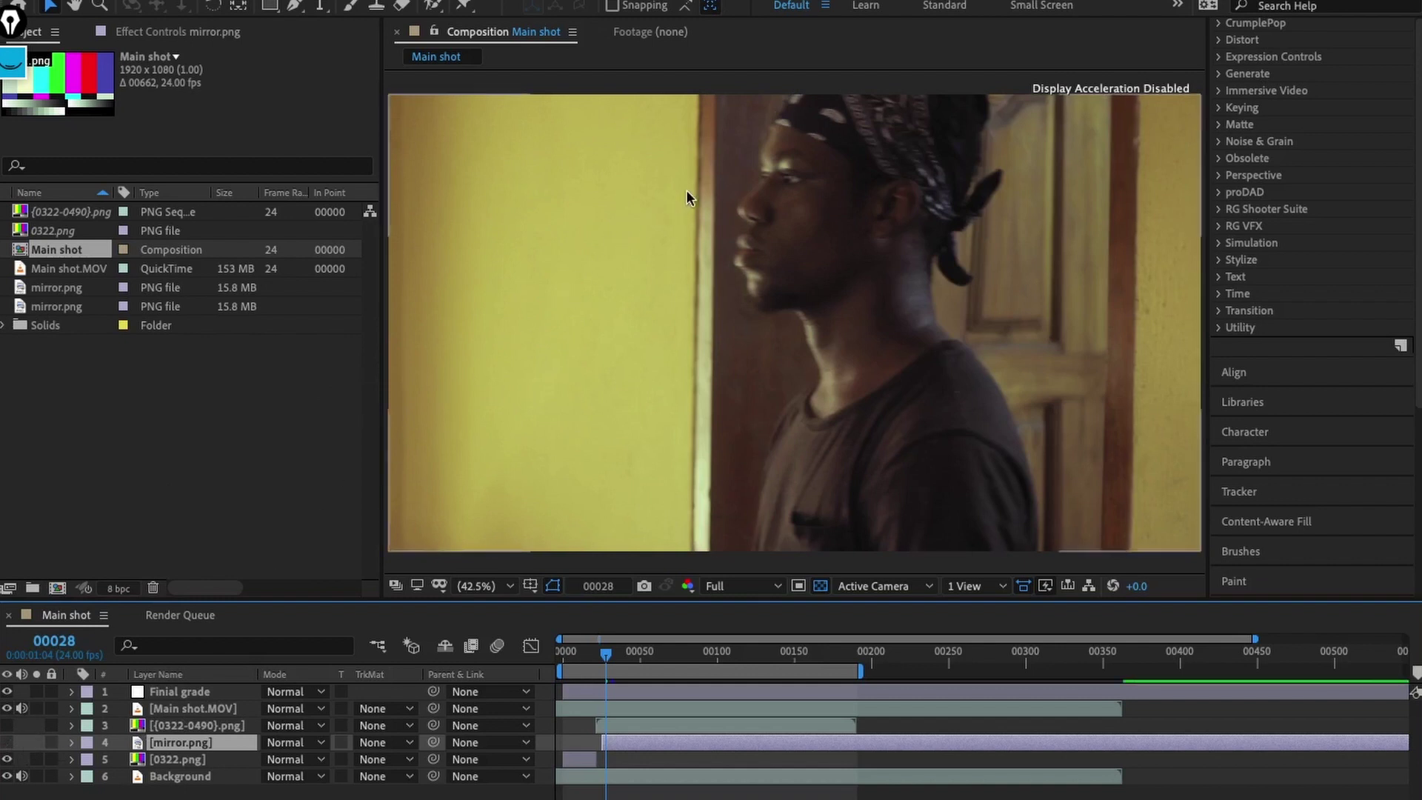
pyautogui.click(767, 211)
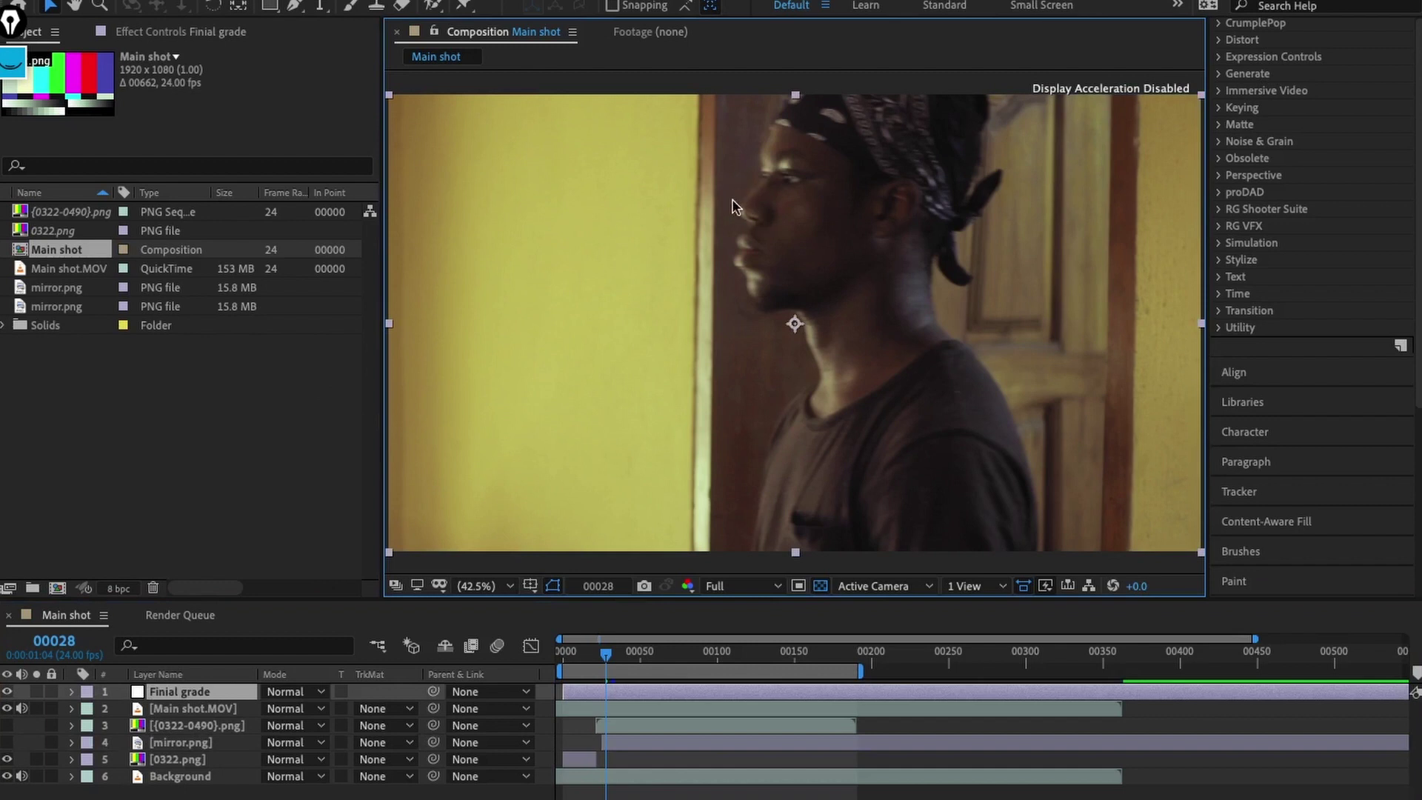
pyautogui.click(8, 742)
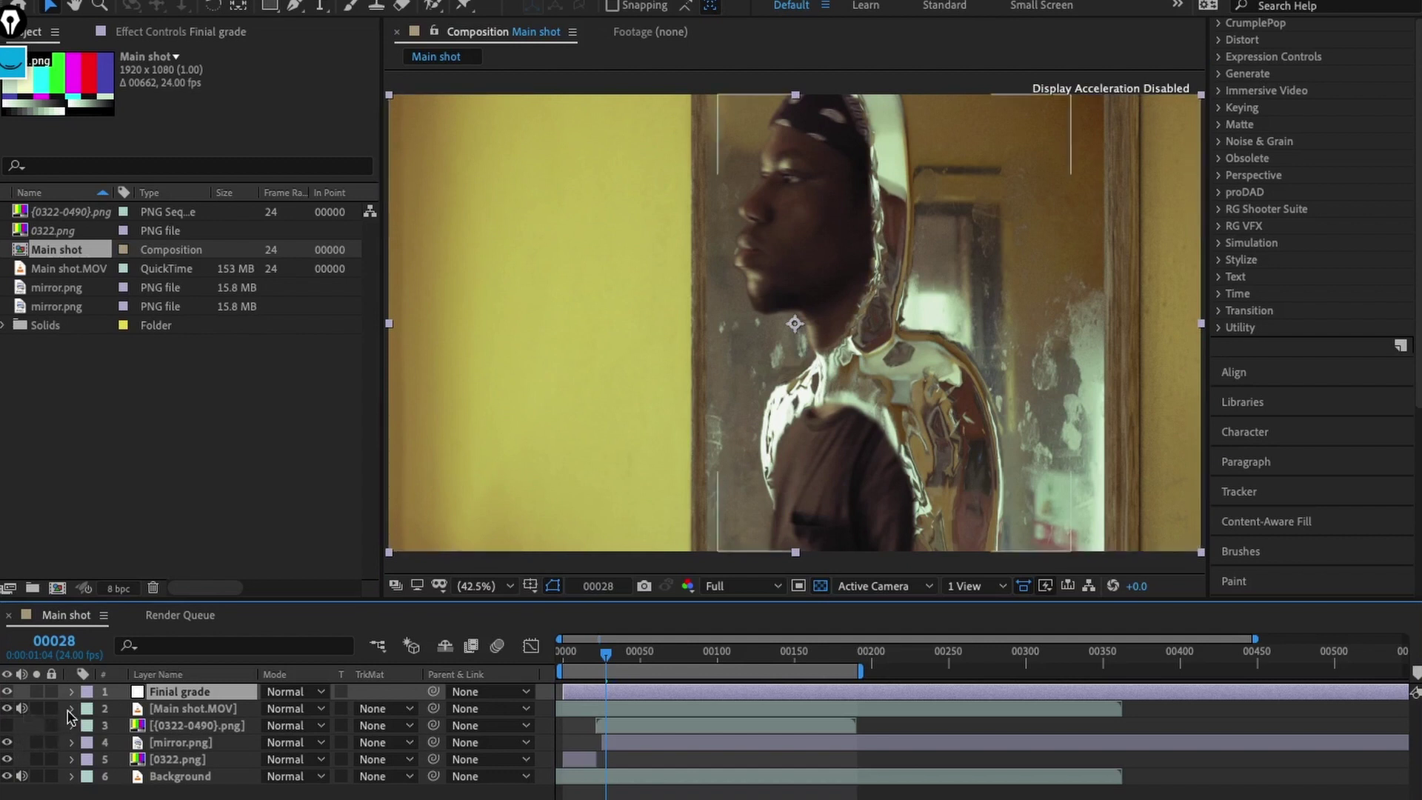
# Step: Expand the Main shot.MOV masks and set the opacity of Mask 1 to 0%
pyautogui.click(71, 709)
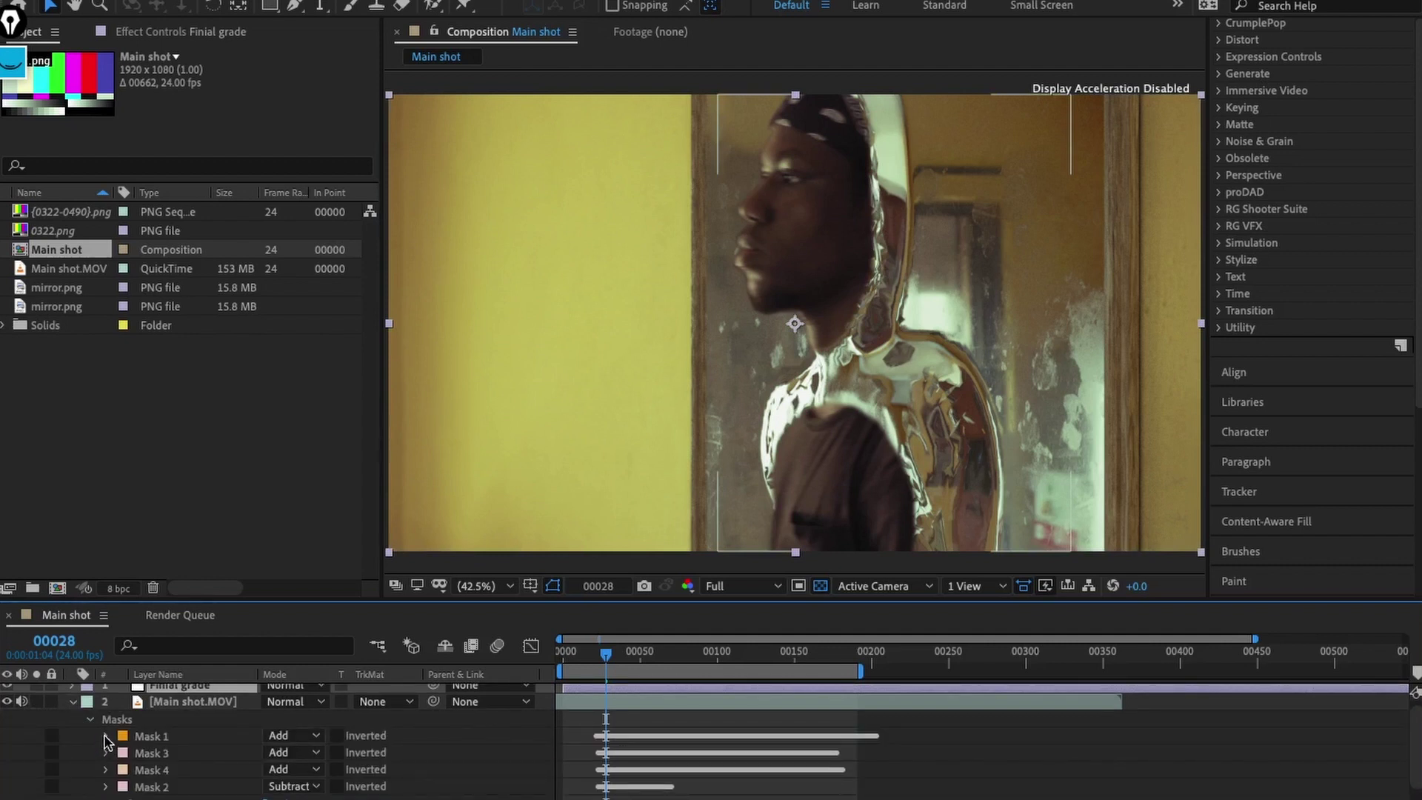
pyautogui.click(105, 736)
pyautogui.moveTo(272, 786); pyautogui.dragTo(43, 764)
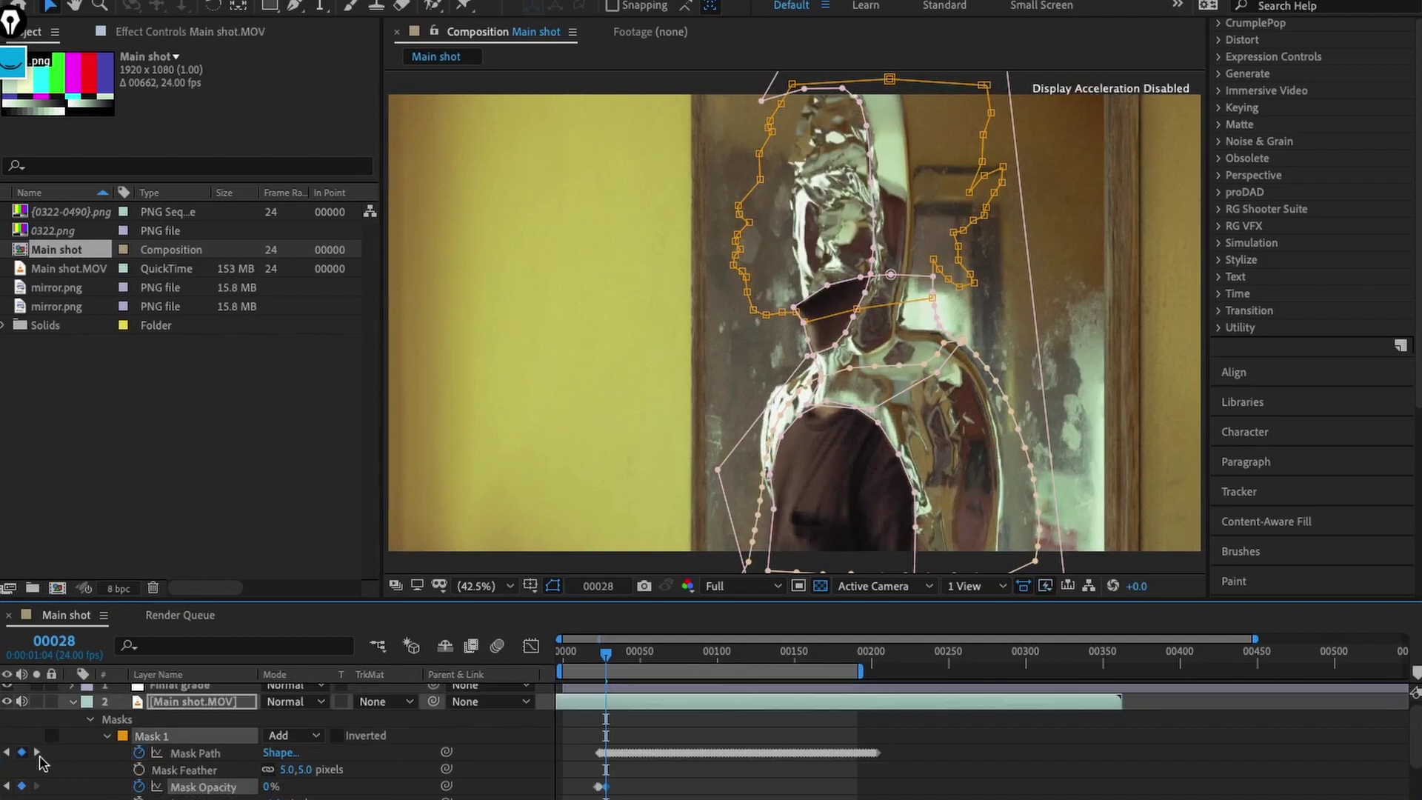
pyautogui.click(107, 735)
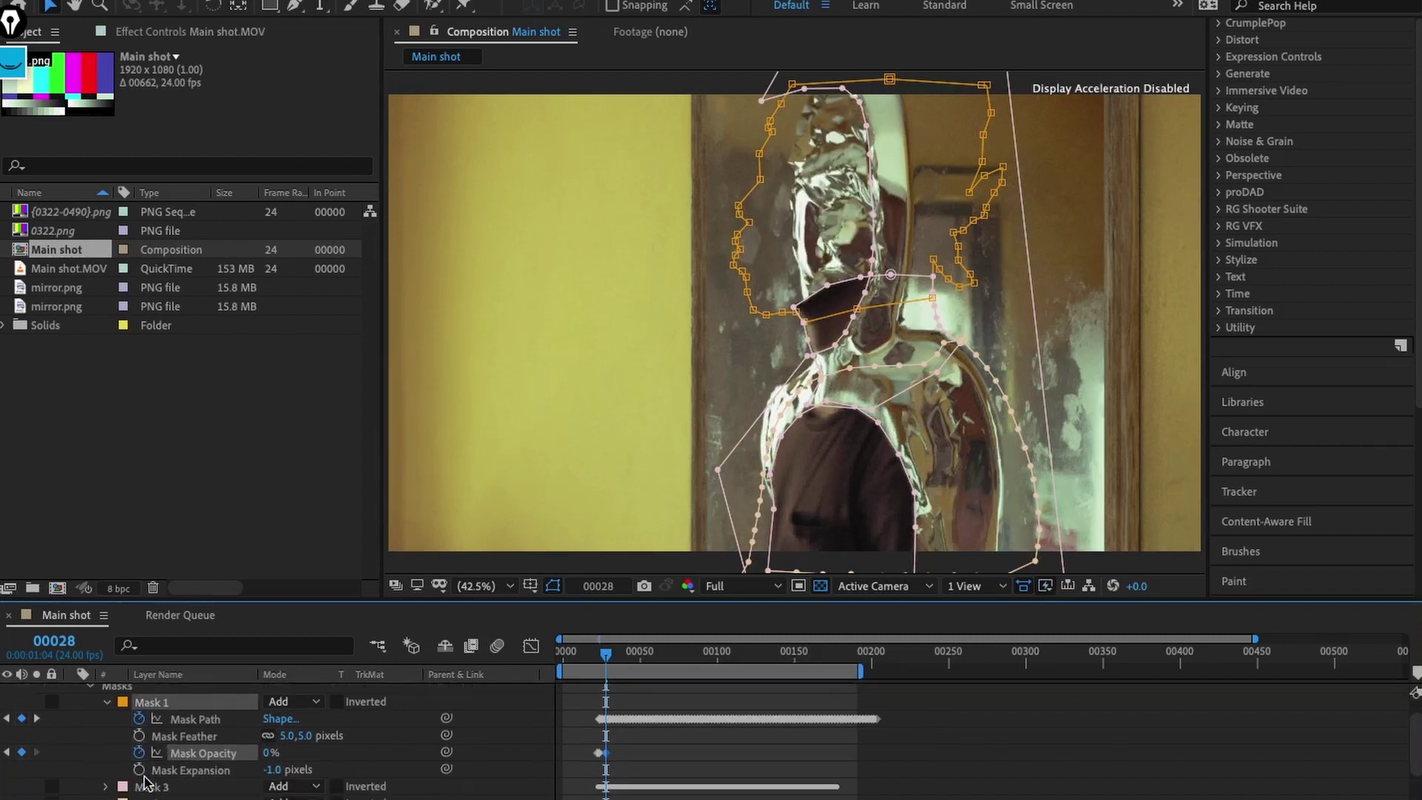
# Step: Lower the opacity of Mask 4 on Main shot.MOV to 0% to examine its area, and restore it to 100%
pyautogui.scroll(-2, 109, 722)
pyautogui.click(105, 701)
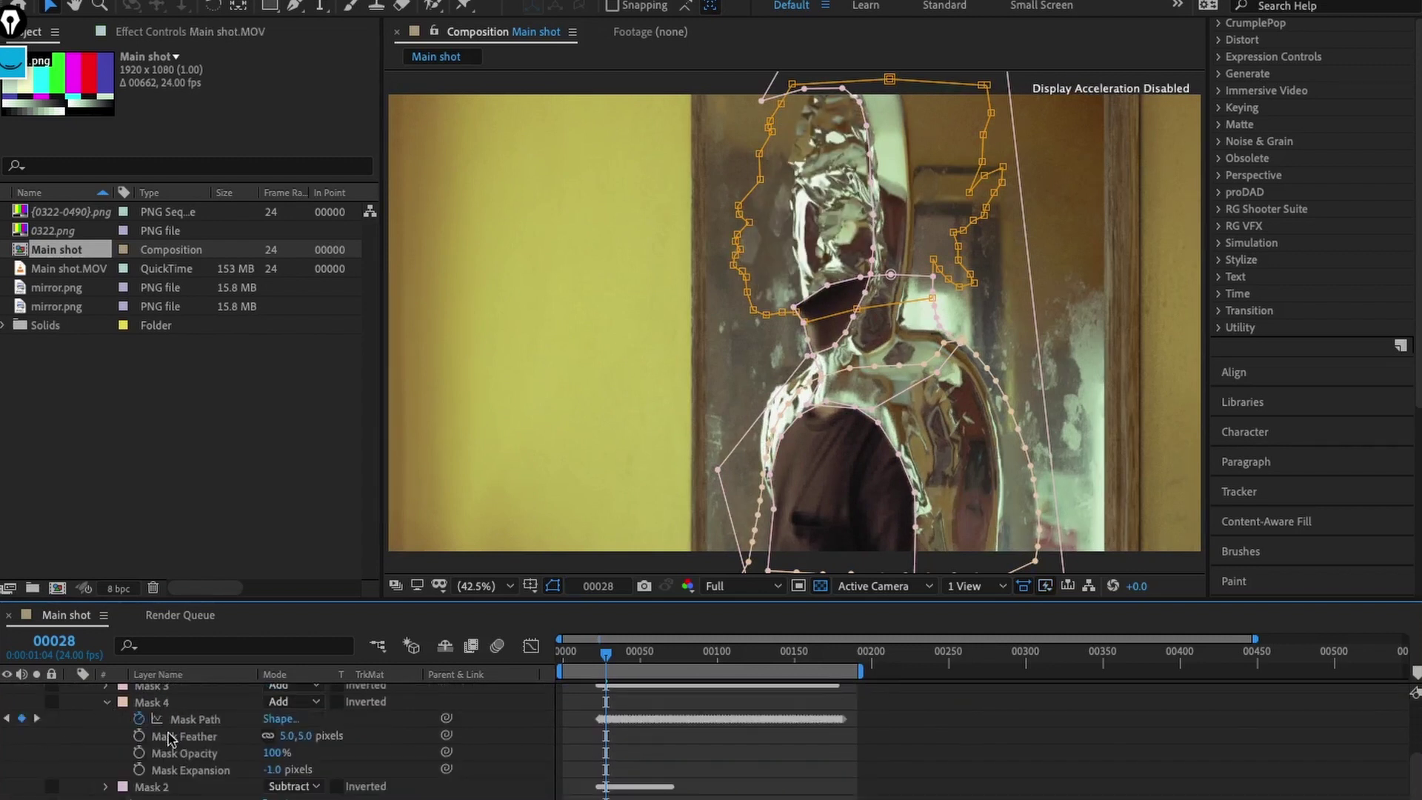
pyautogui.moveTo(270, 753); pyautogui.dragTo(27, 751)
pyautogui.scroll(-2, 222, 740)
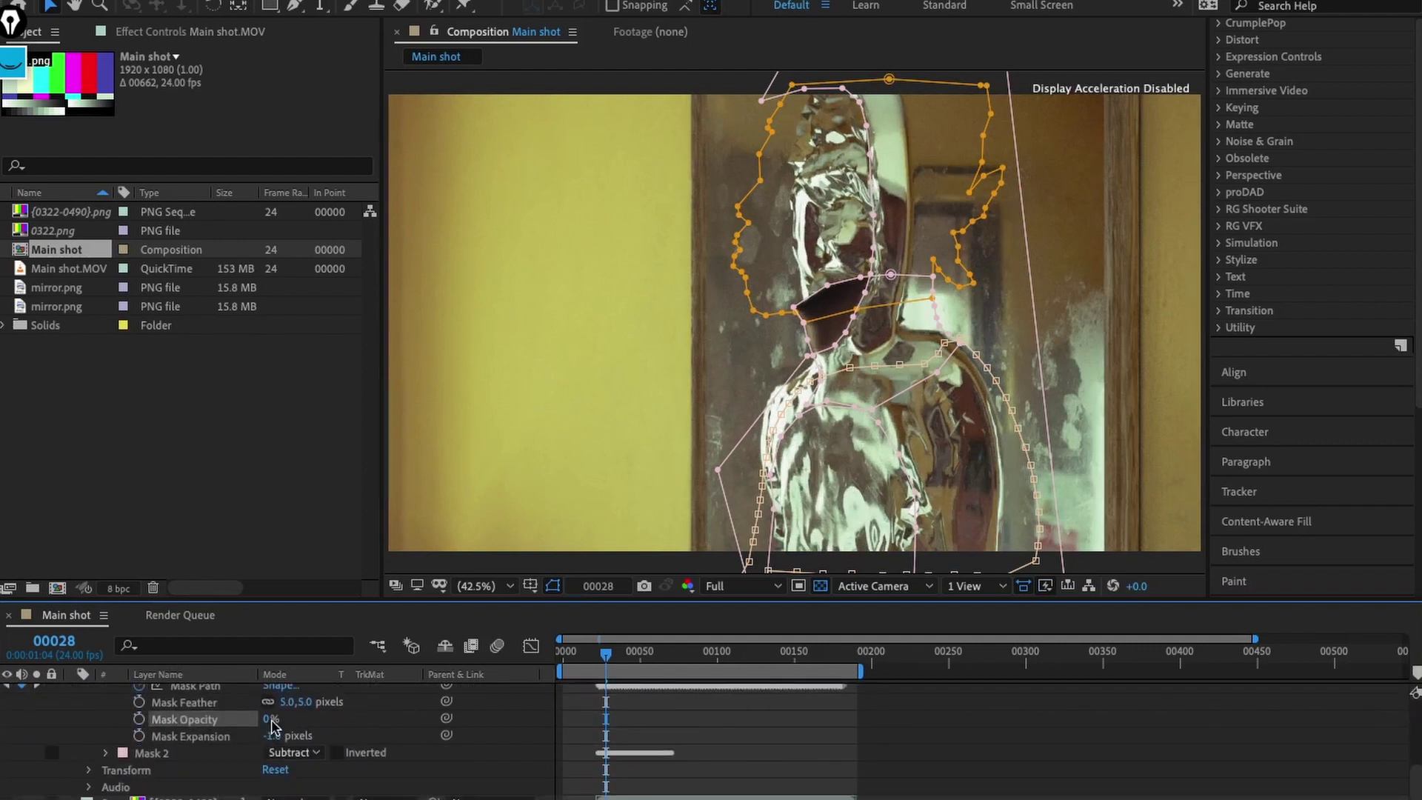
pyautogui.moveTo(270, 719); pyautogui.dragTo(466, 722)
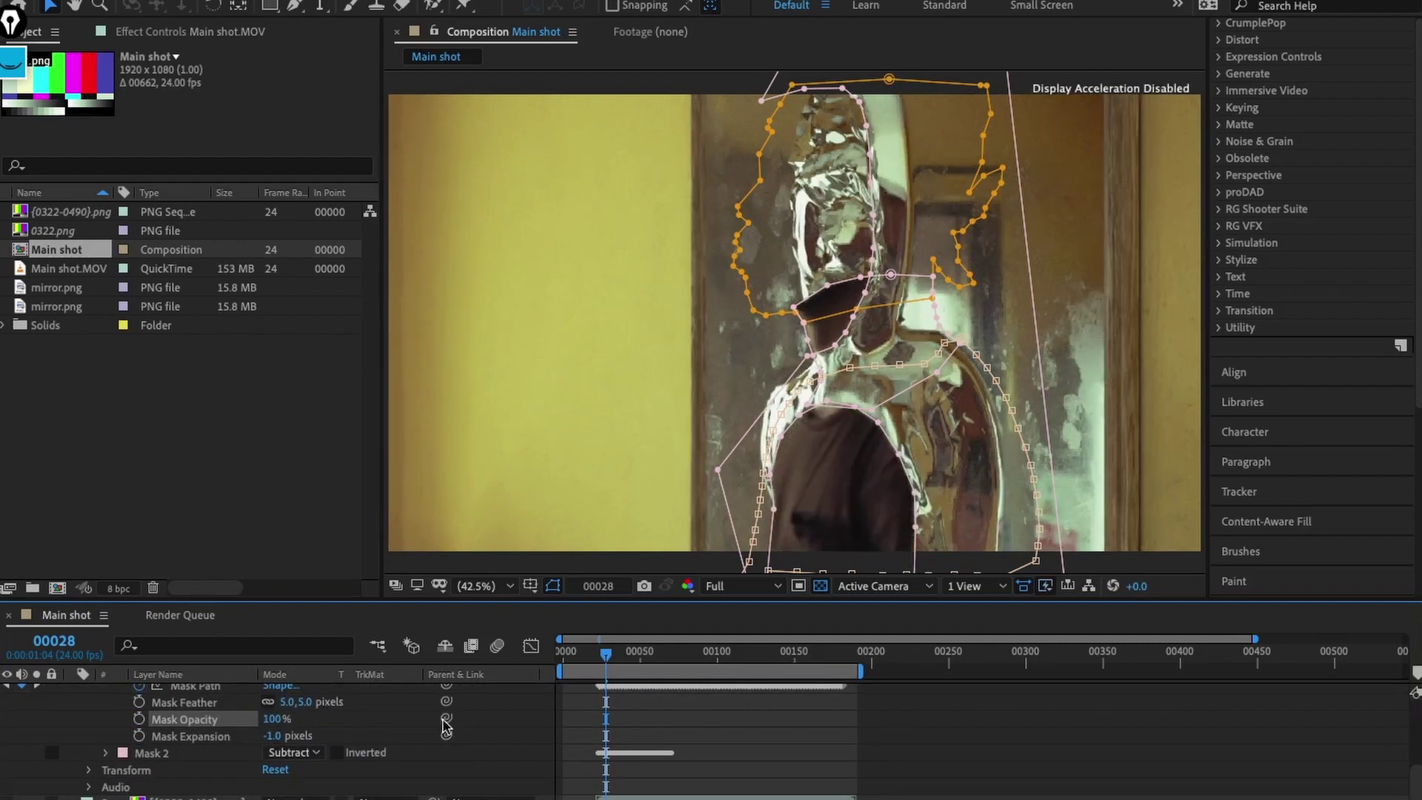
# Step: Restore the opacity of Mask 1 to 100% and collapse the Main shot.MOV layer
pyautogui.scroll(3, 326, 740)
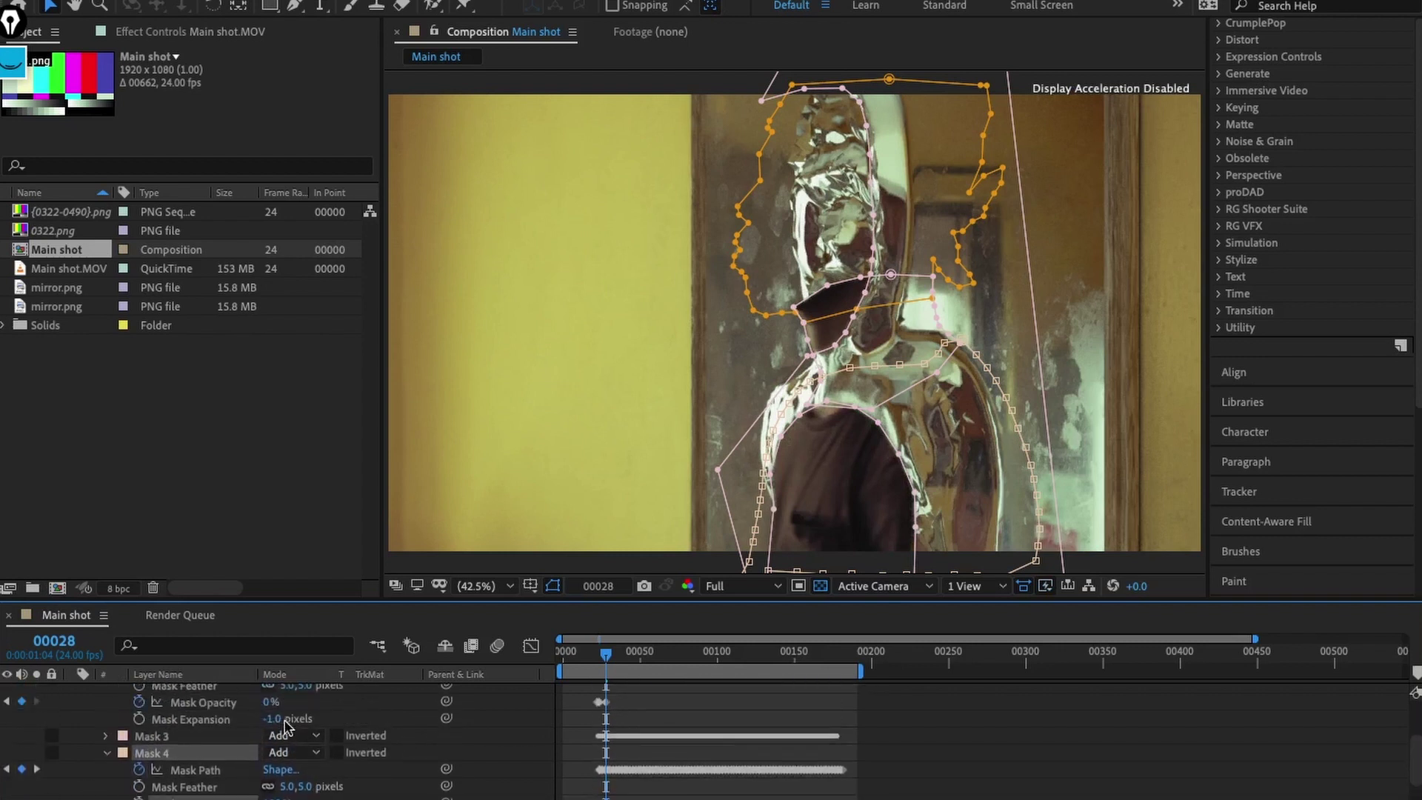
pyautogui.scroll(1, 279, 726)
pyautogui.moveTo(269, 720); pyautogui.dragTo(363, 722)
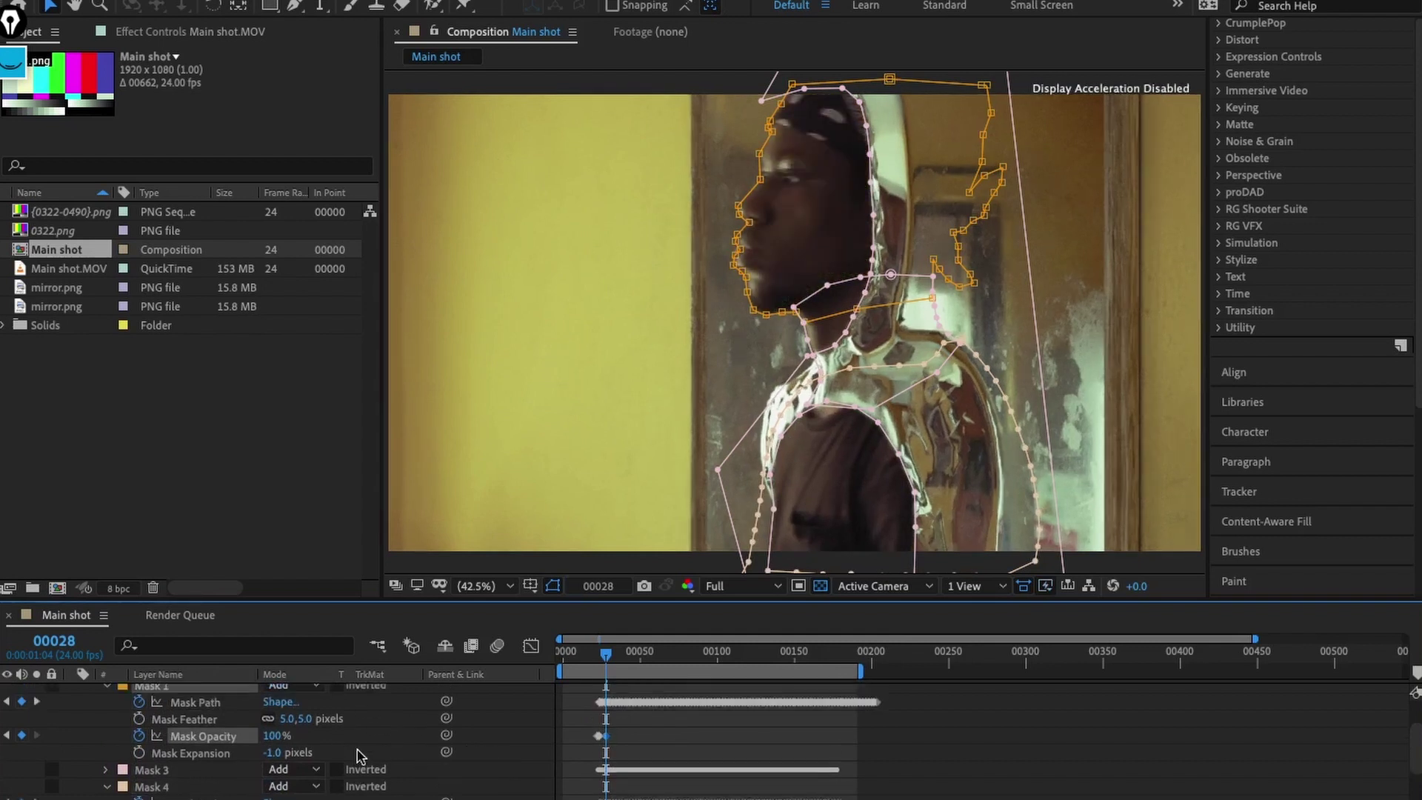
pyautogui.scroll(9, 222, 741)
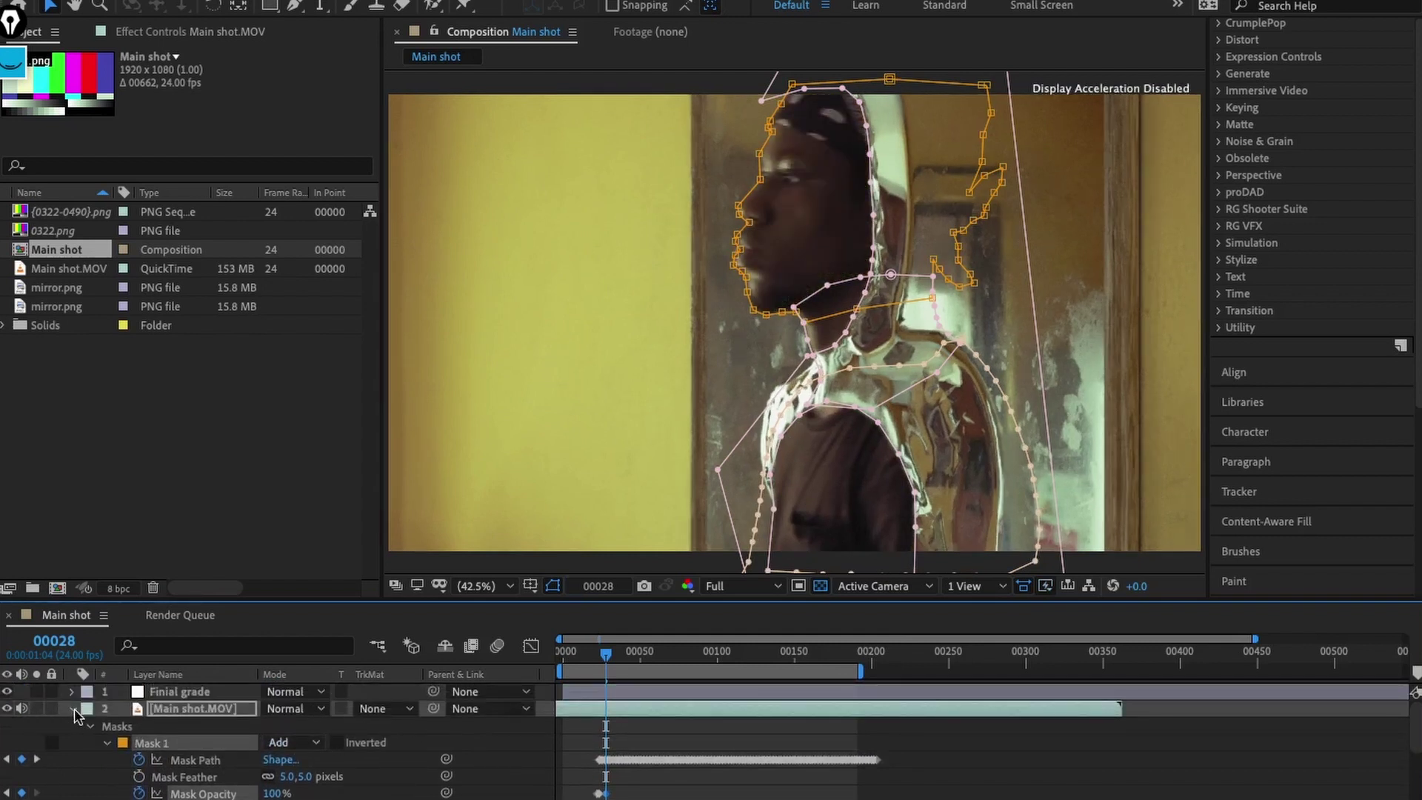
pyautogui.click(72, 709)
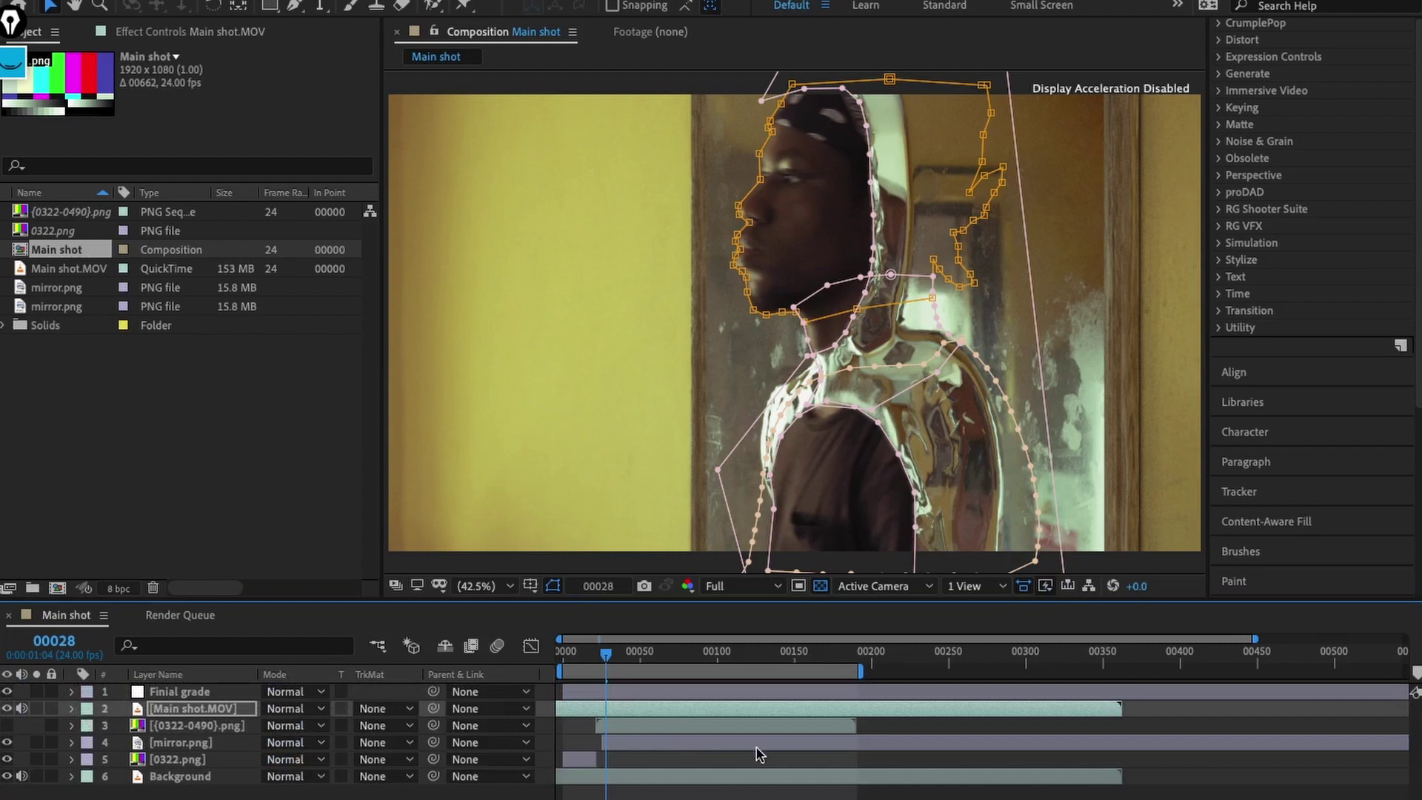
# Step: Step back and forth through frames 28 to 33 to examine how the Main shot.MOV masks follow the man
pyautogui.press('pagedown')
pyautogui.press('pagedown')
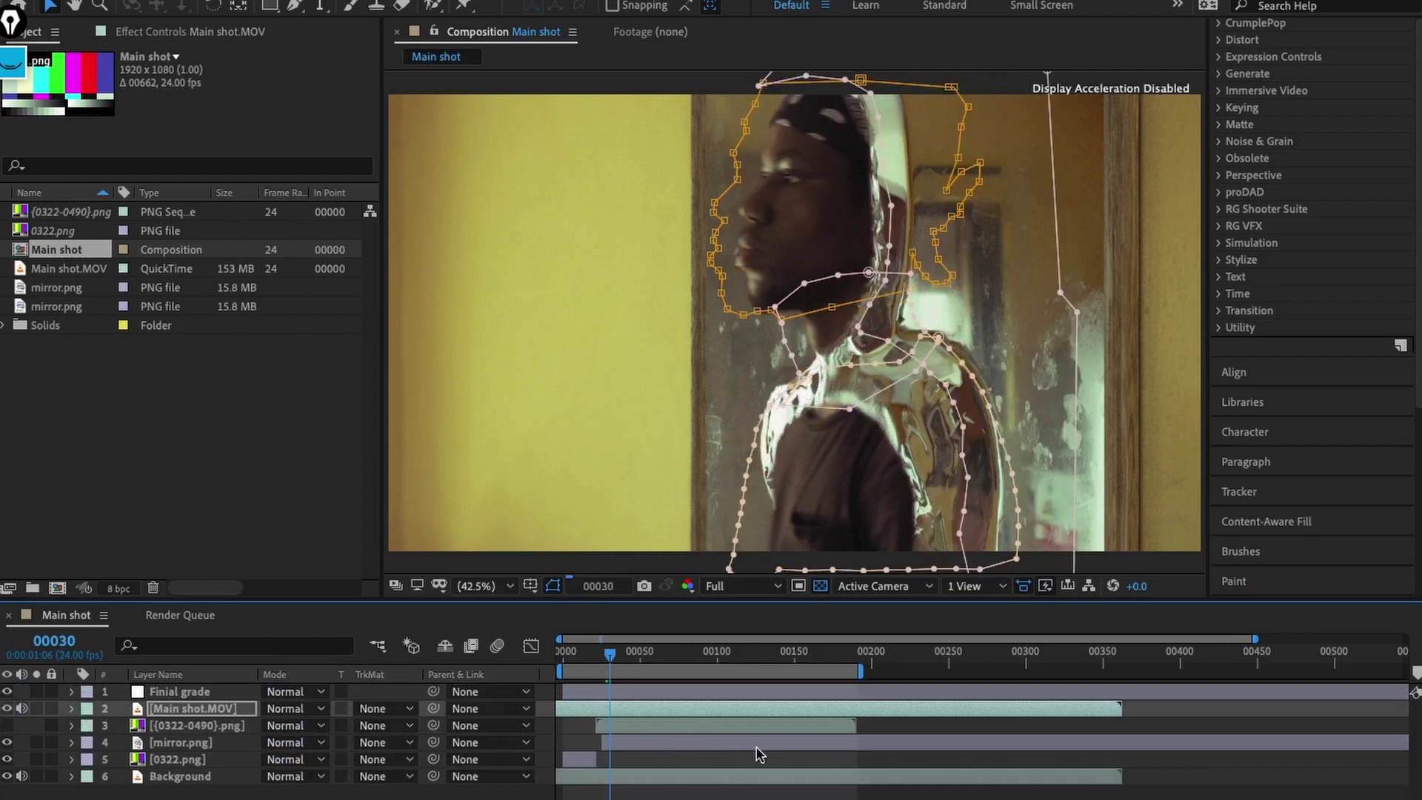
pyautogui.press('pageup')
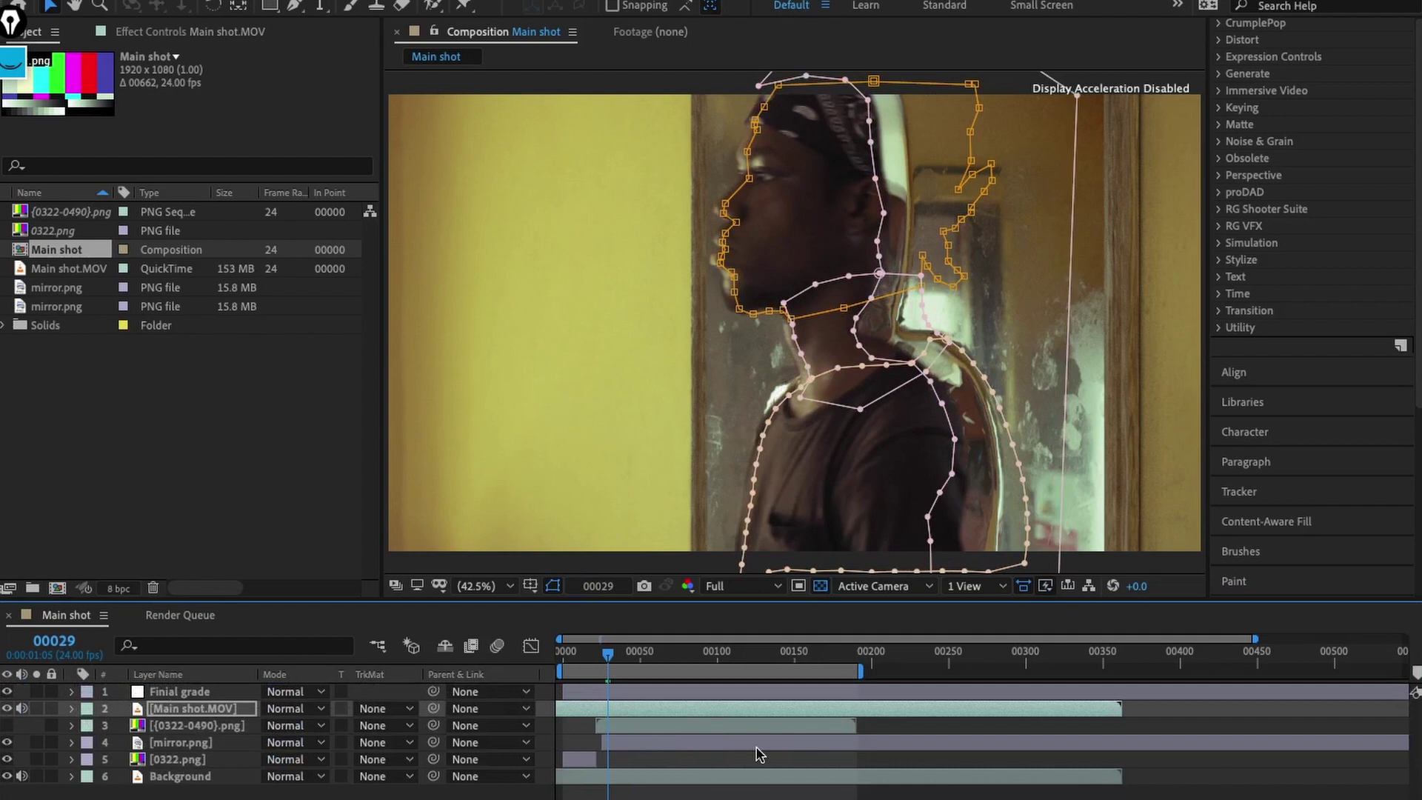
pyautogui.press('pageup')
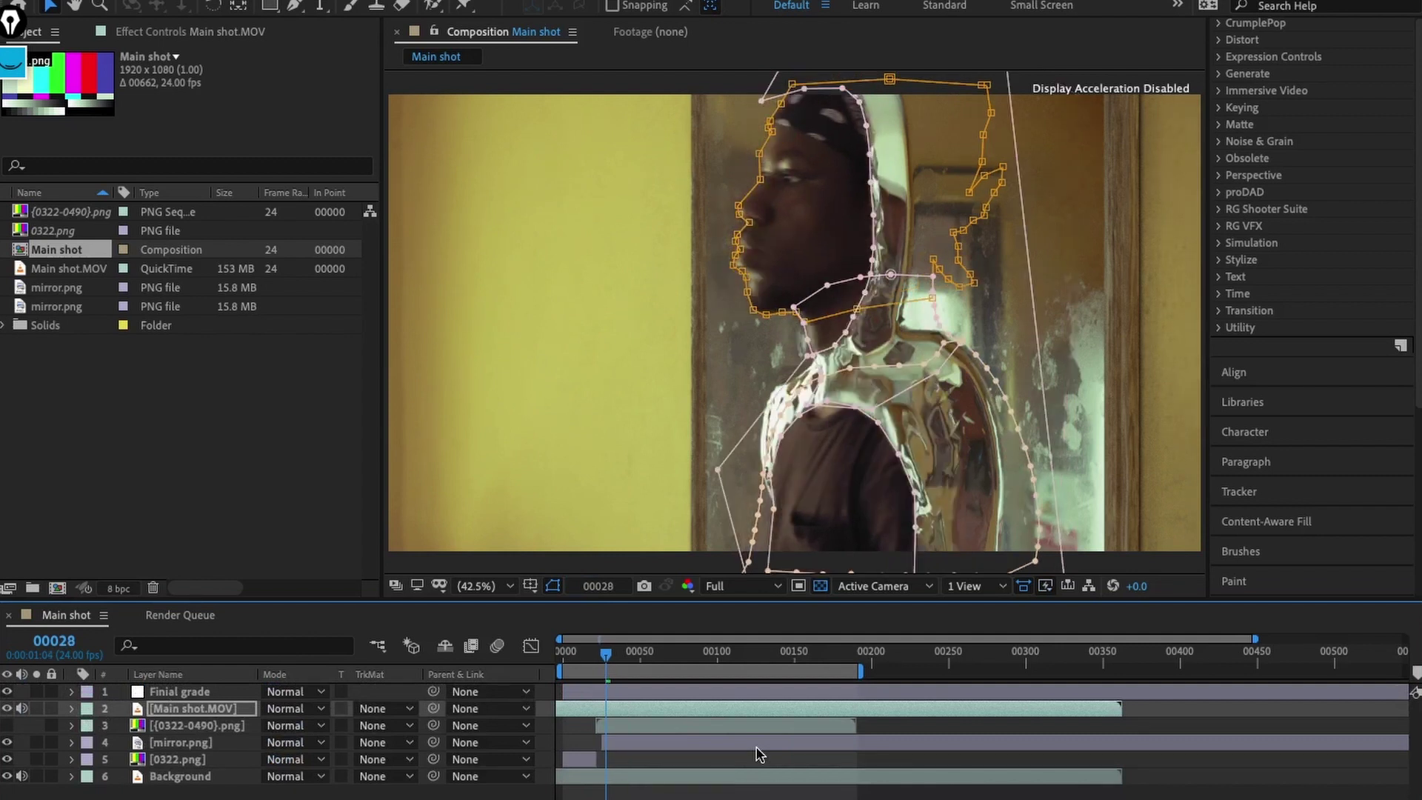
pyautogui.press('pagedown')
pyautogui.press('pageup')
pyautogui.press('pagedown')
pyautogui.press('pagedown')
pyautogui.press('pagedown')
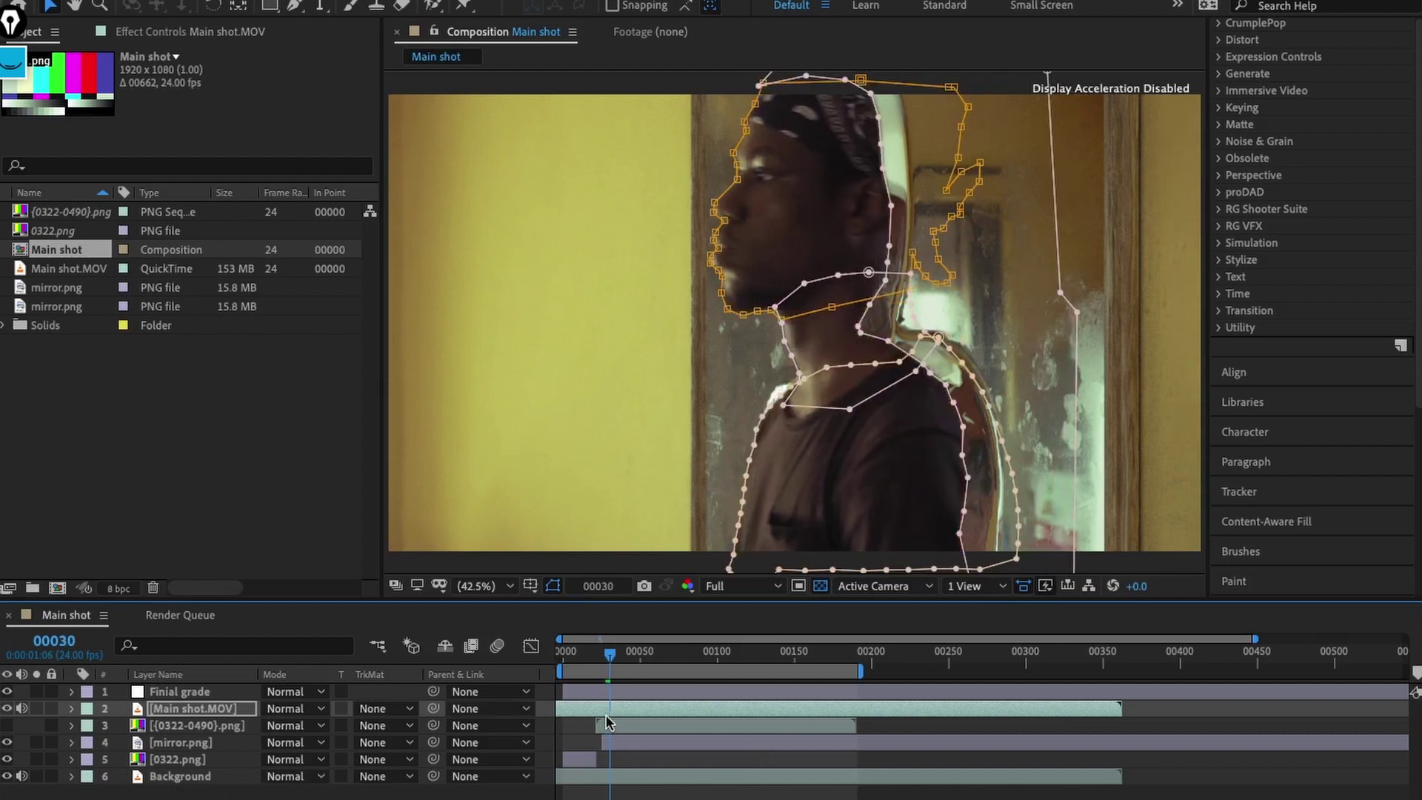
pyautogui.press('pagedown')
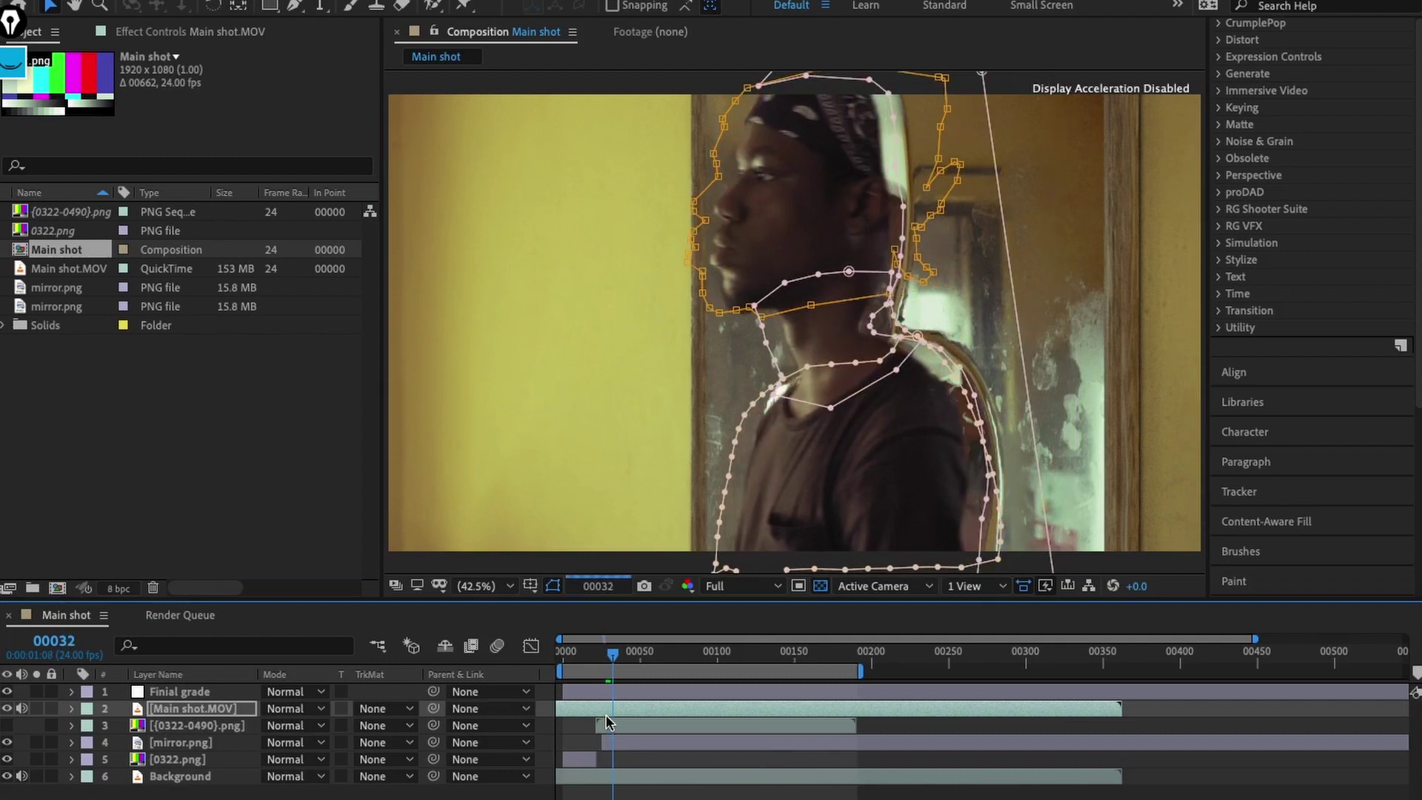
pyautogui.press('pagedown')
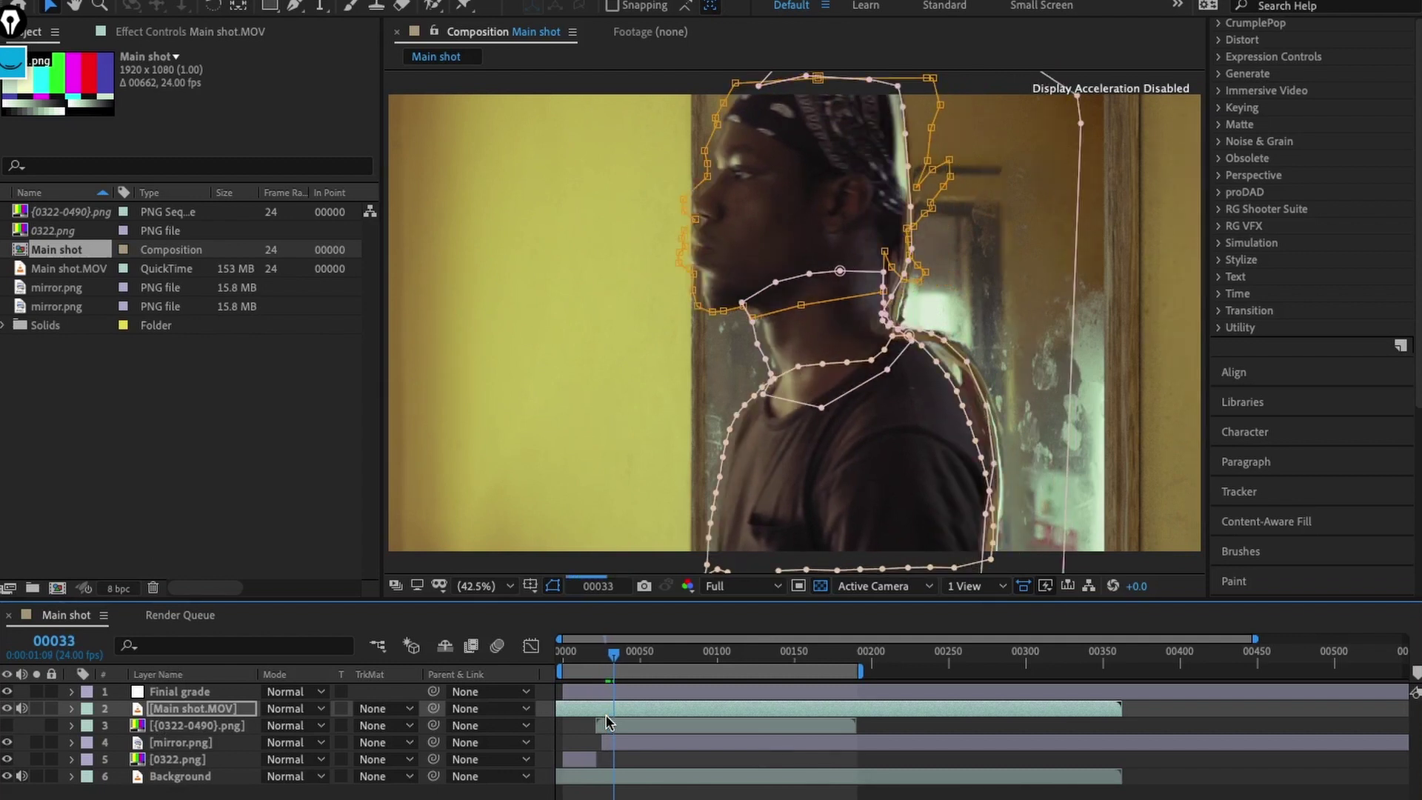
pyautogui.press('pageup')
pyautogui.press('pageup')
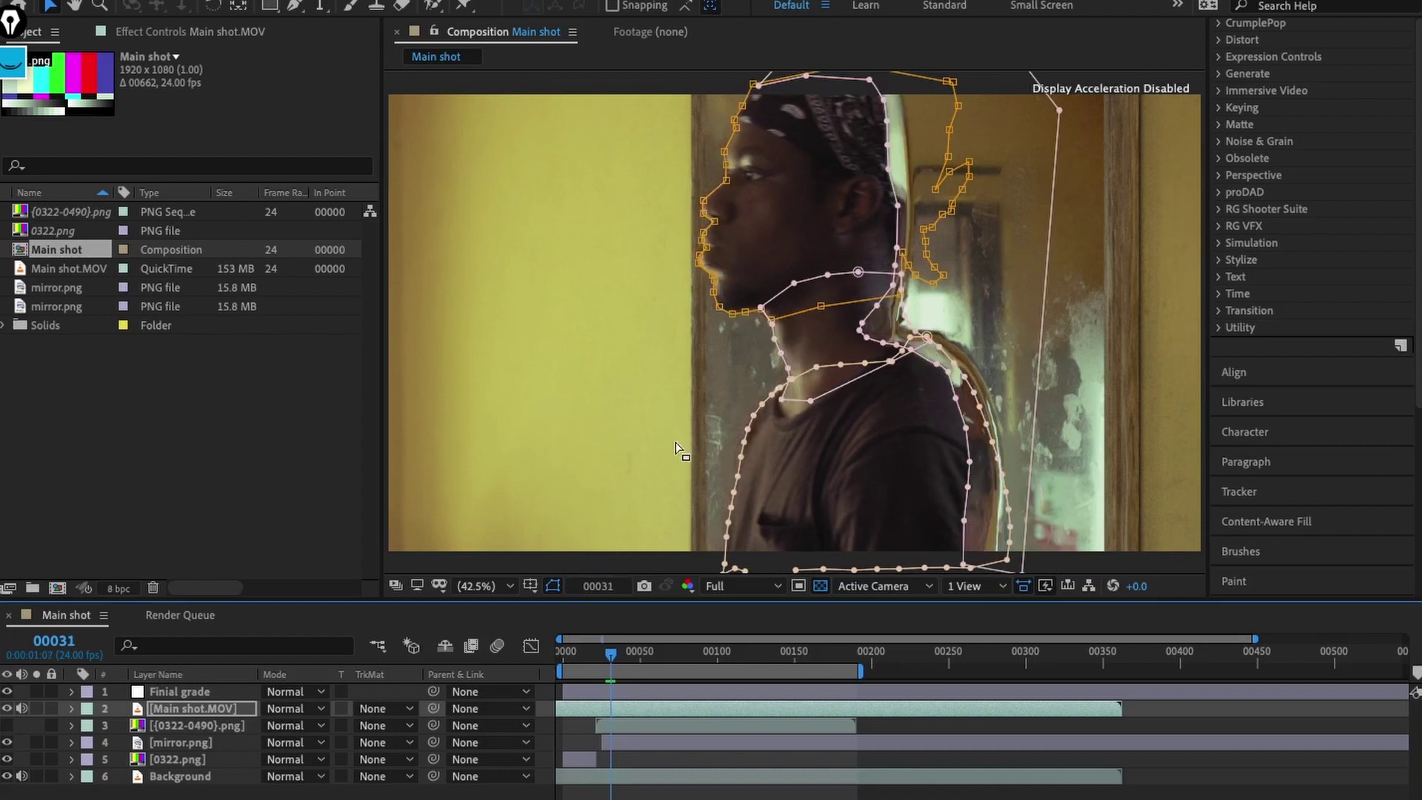
# Step: Try moving a point of the head mask outward from the forehead at frame 31, and undo the move
pyautogui.moveTo(724, 153); pyautogui.dragTo(674, 164)
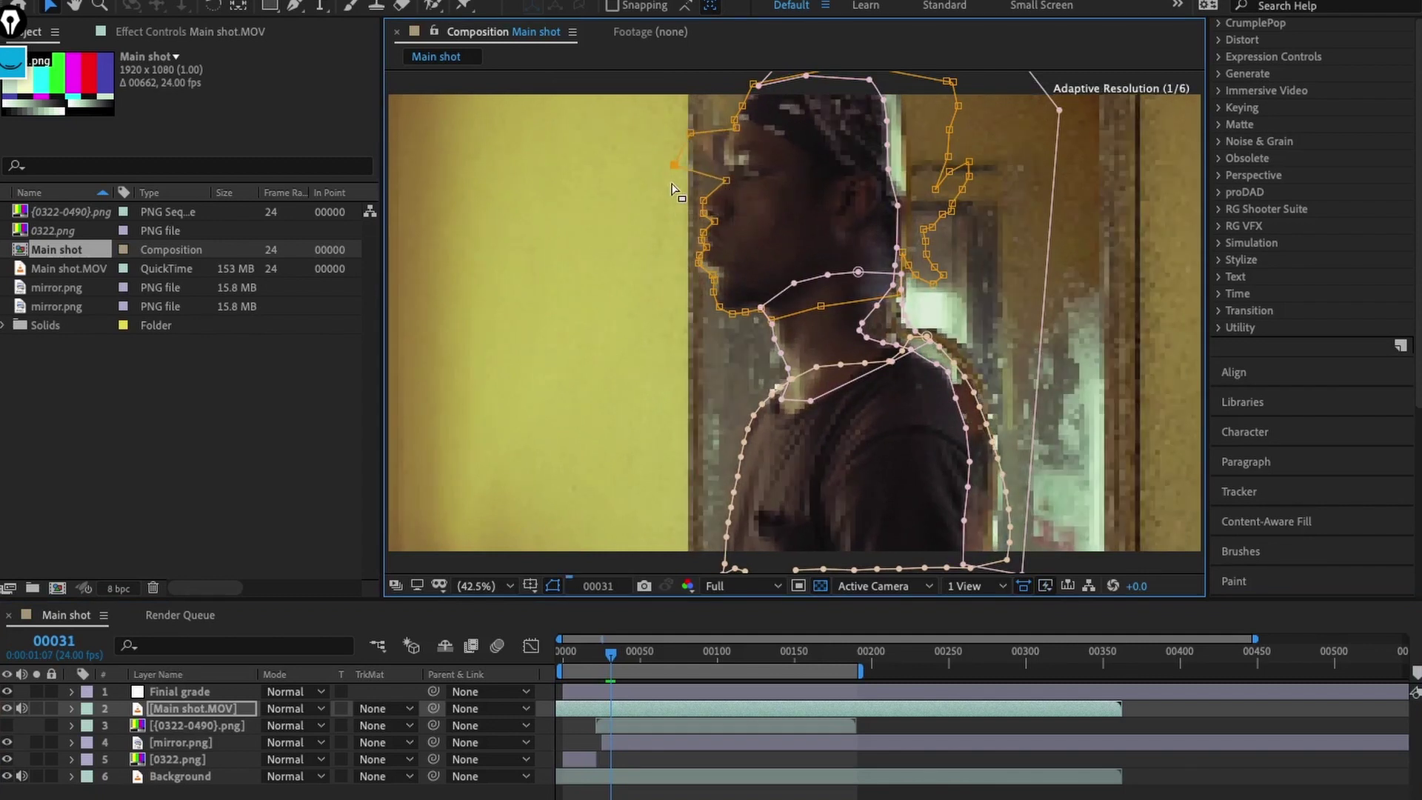
pyautogui.hotkey('ctrl', 'z')
pyautogui.hotkey('ctrl', 'z')
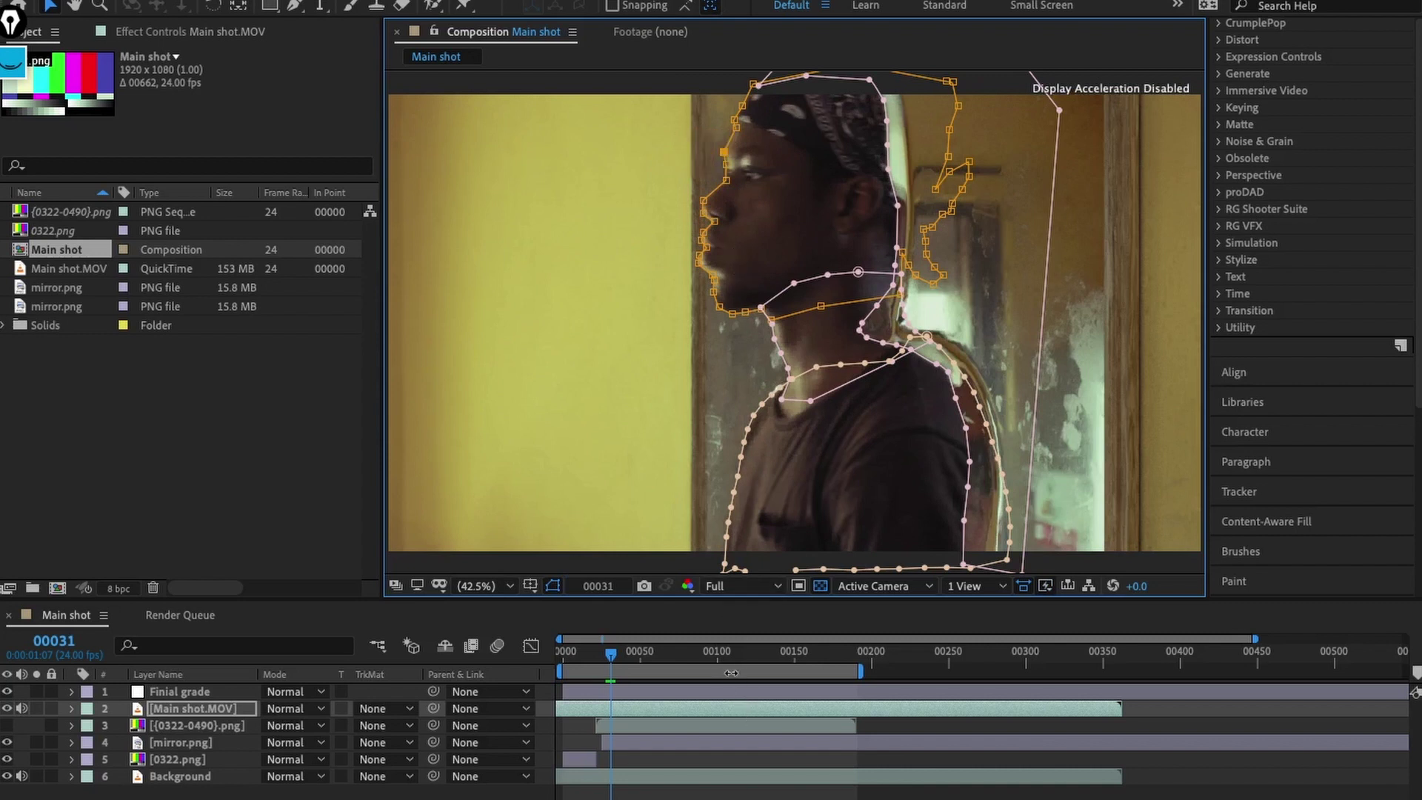
# Step: Step back to frame 28 and deselect Main shot.MOV to view the composite without mask outlines
pyautogui.press('pageup')
pyautogui.press('pageup')
pyautogui.press('pageup')
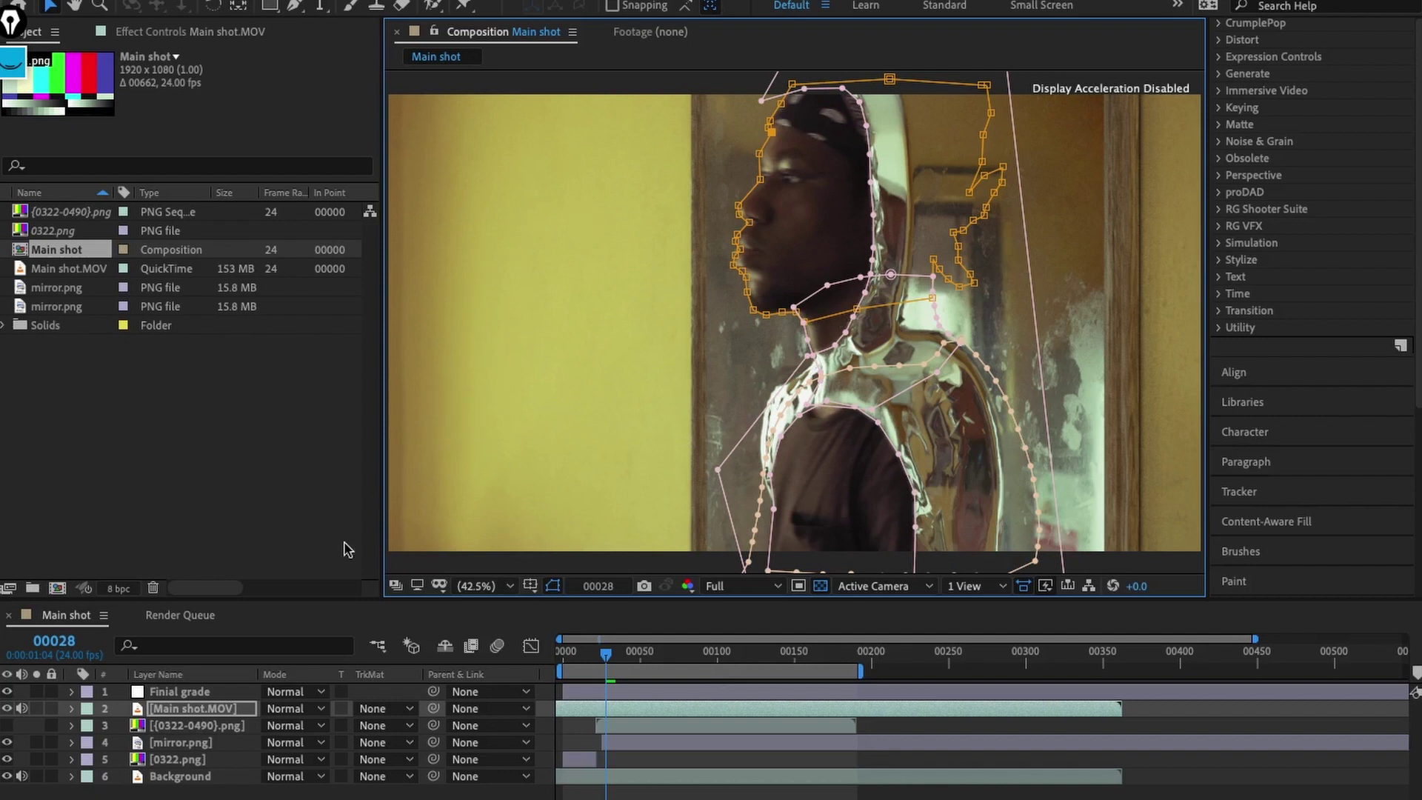
pyautogui.click(229, 794)
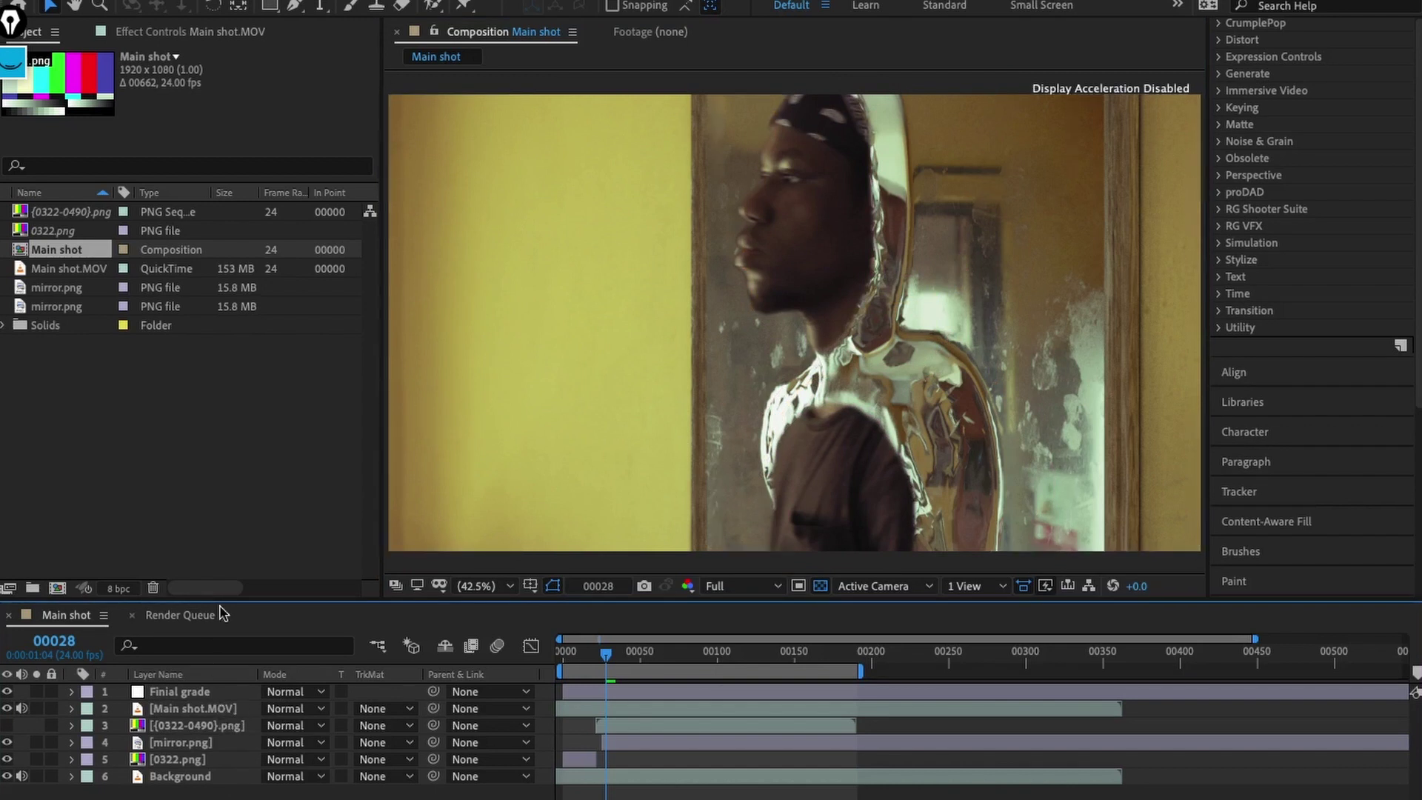
# Step: Show the effects of the Finial grade layer, and switch its Lumetri Color effect off and on to compare the grade
pyautogui.click(200, 692)
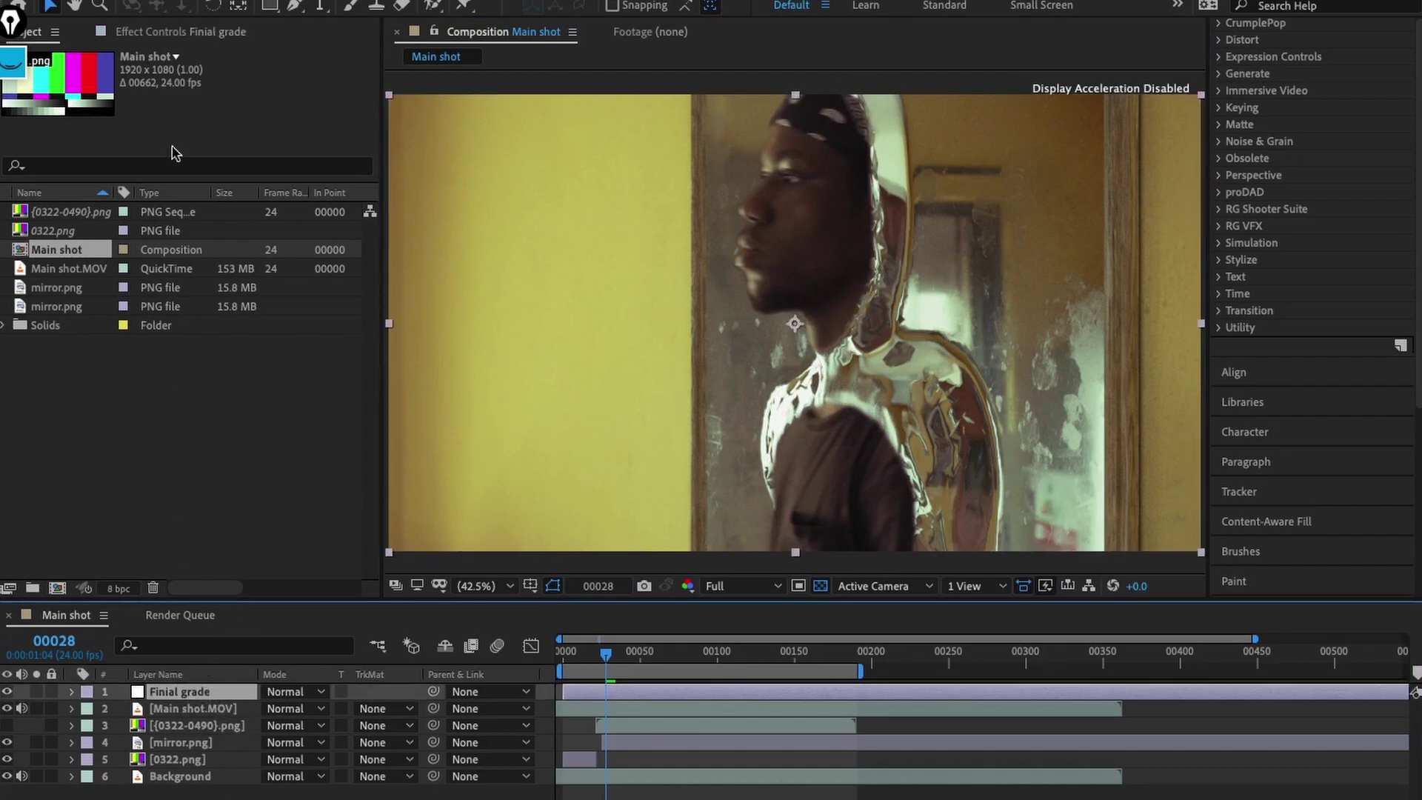
pyautogui.click(148, 33)
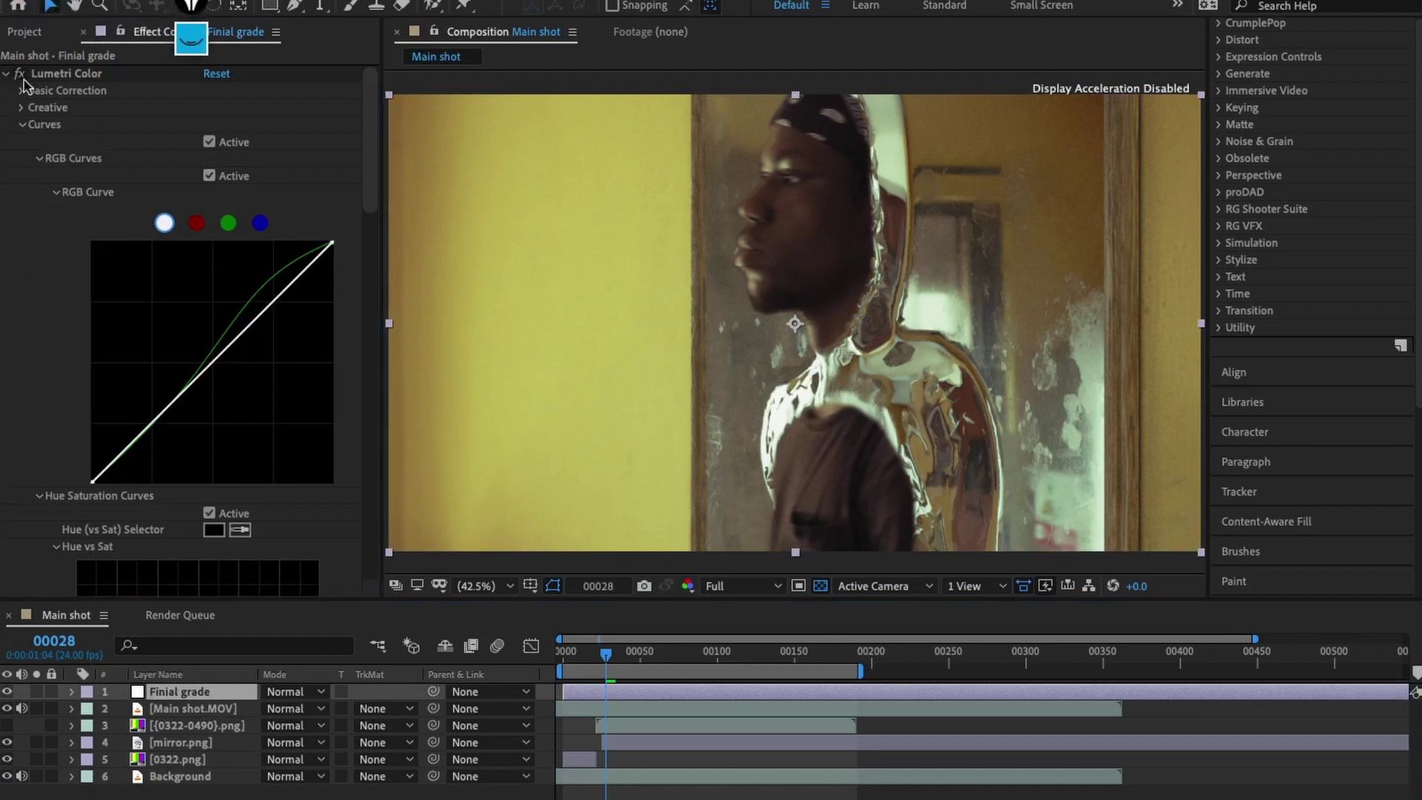
pyautogui.click(19, 75)
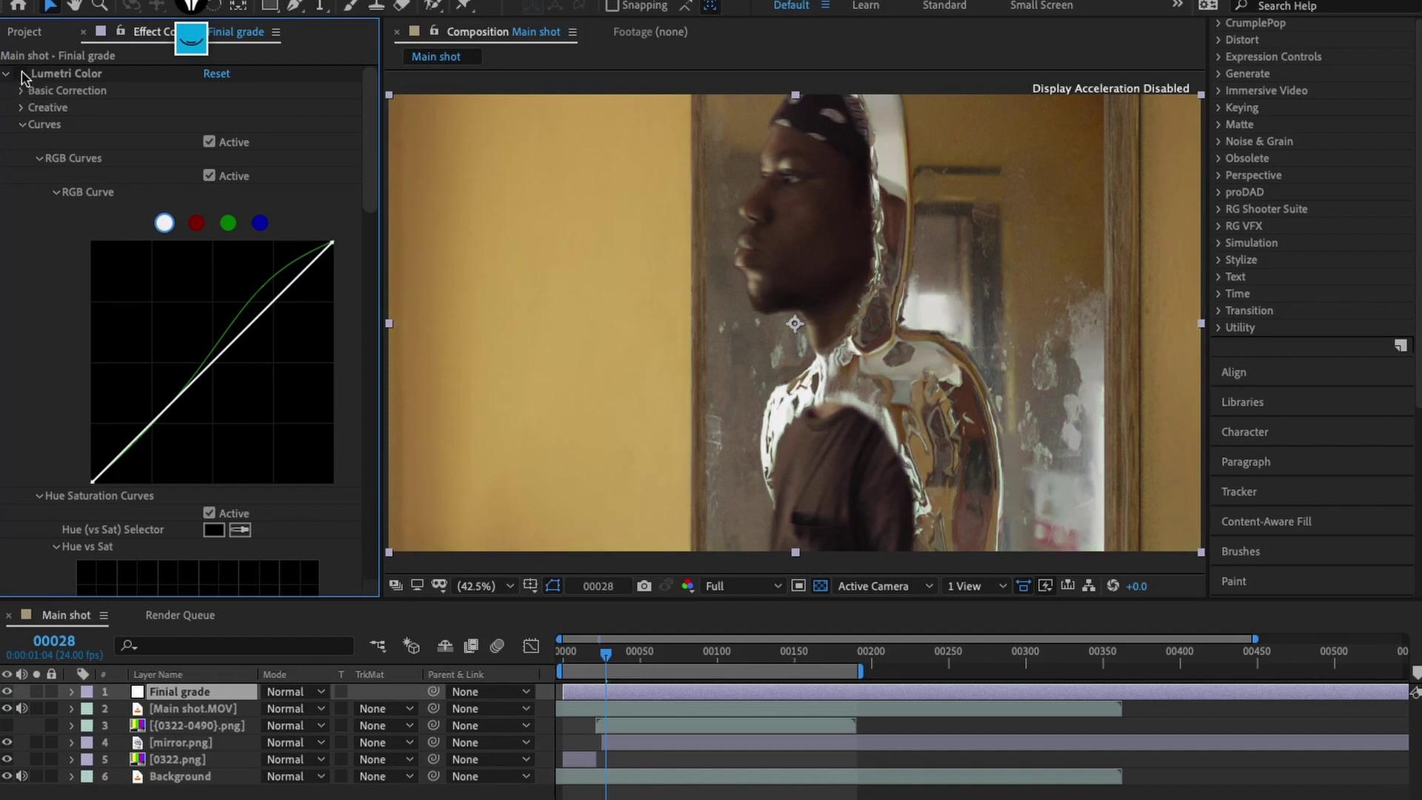
pyautogui.click(20, 74)
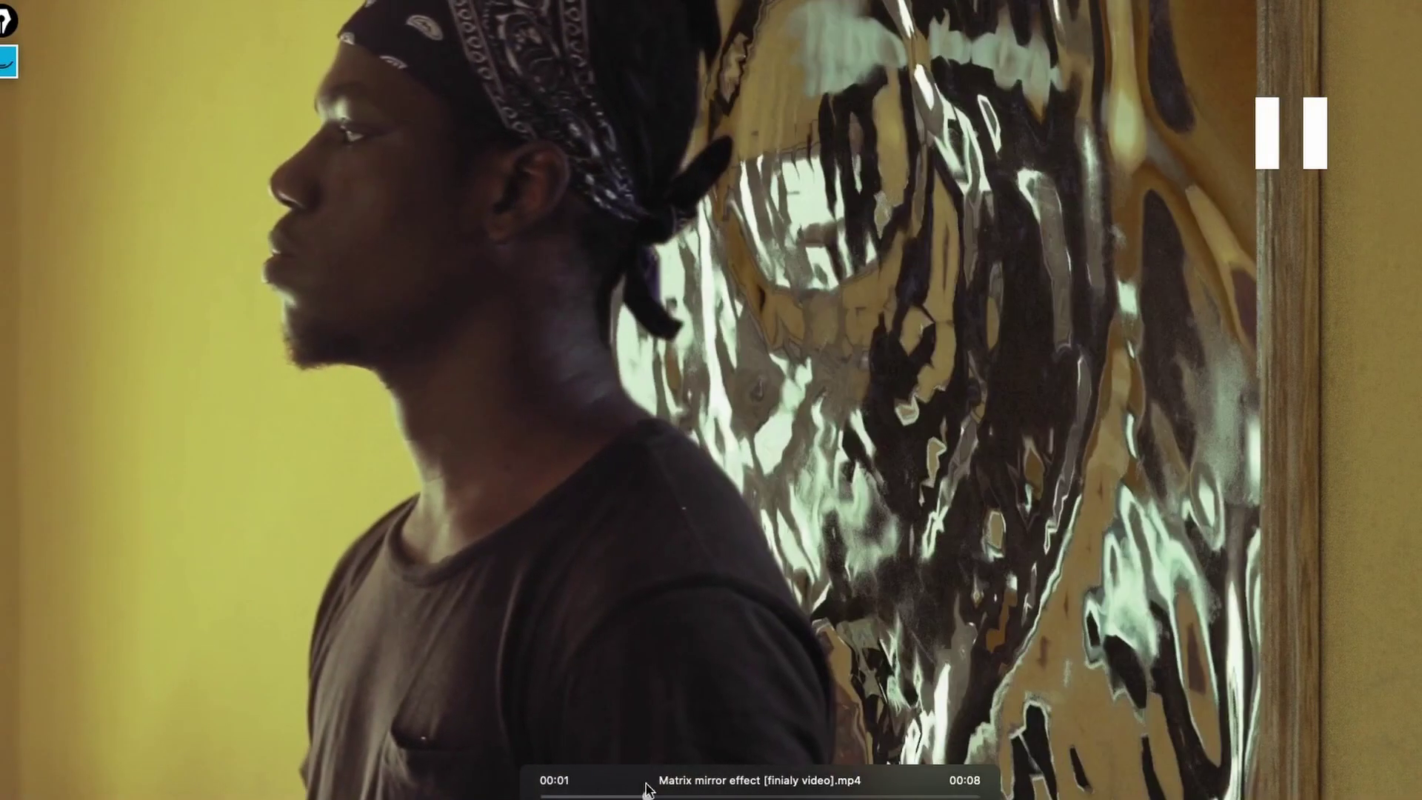
# Step: In Matrix mirror effect [finialy video].mp4, rewind to where the face first emerges from the mirror and step forward frame by frame
pyautogui.moveTo(648, 796); pyautogui.dragTo(606, 796)
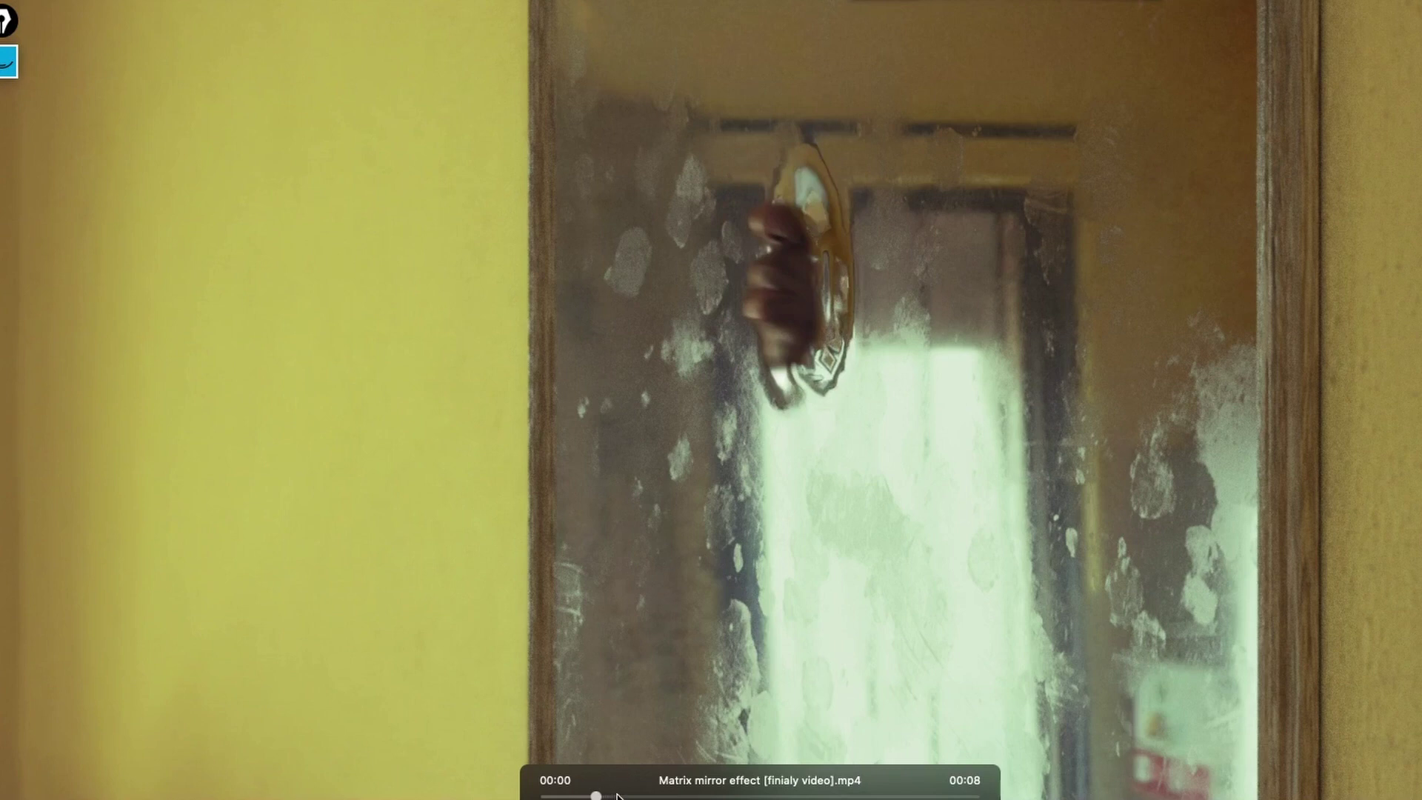
pyautogui.press('Right')
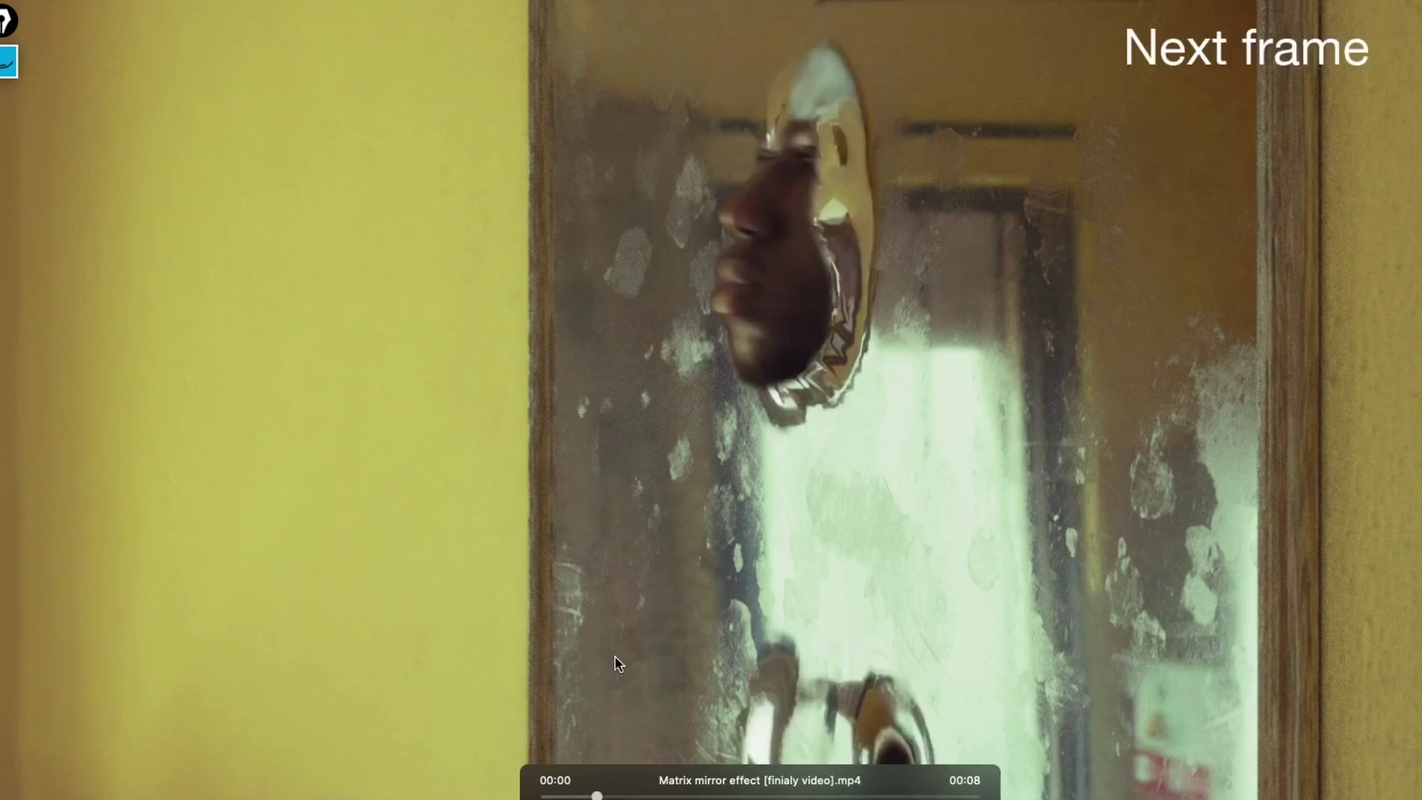
pyautogui.press('Right')
pyautogui.press('Right')
pyautogui.press('Right')
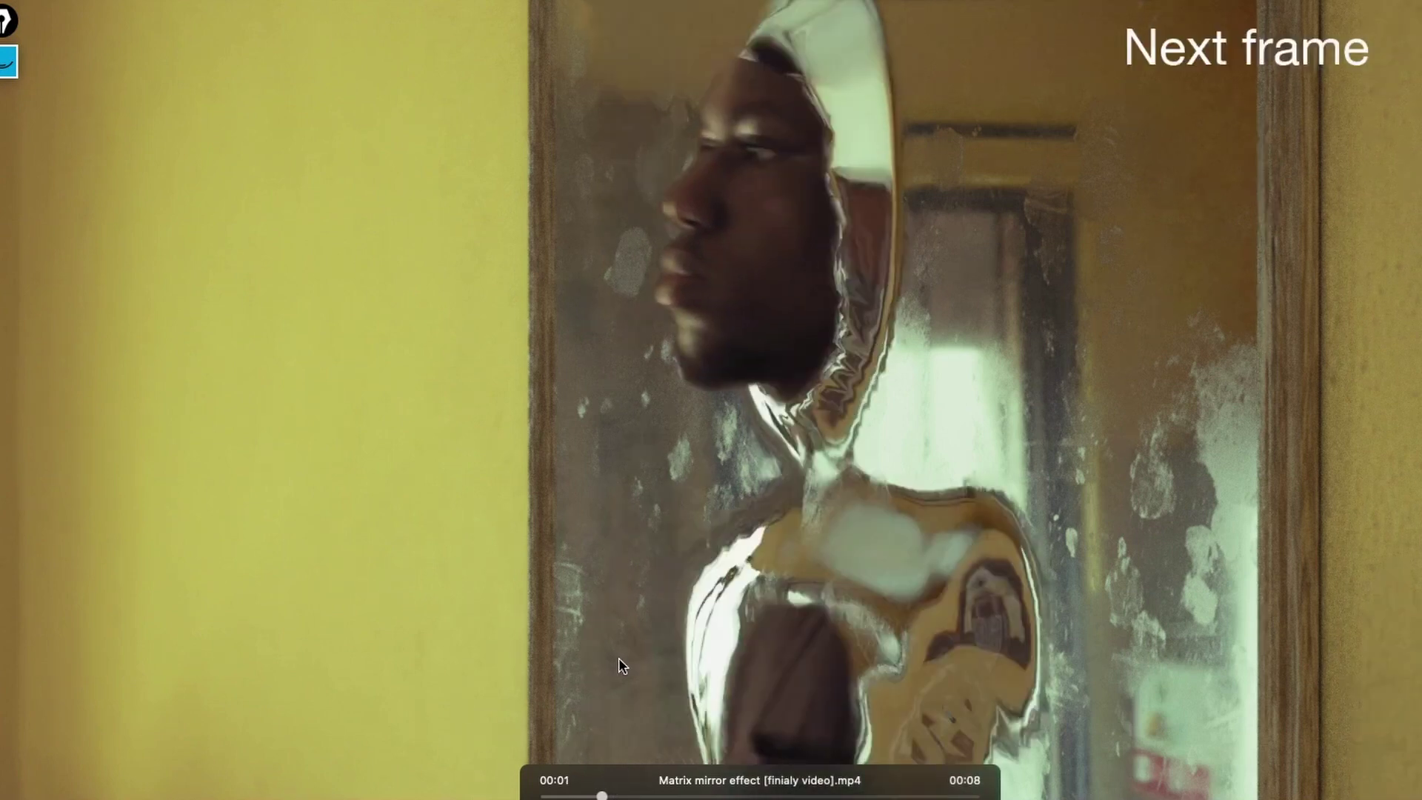
pyautogui.press('Right')
pyautogui.press('Right')
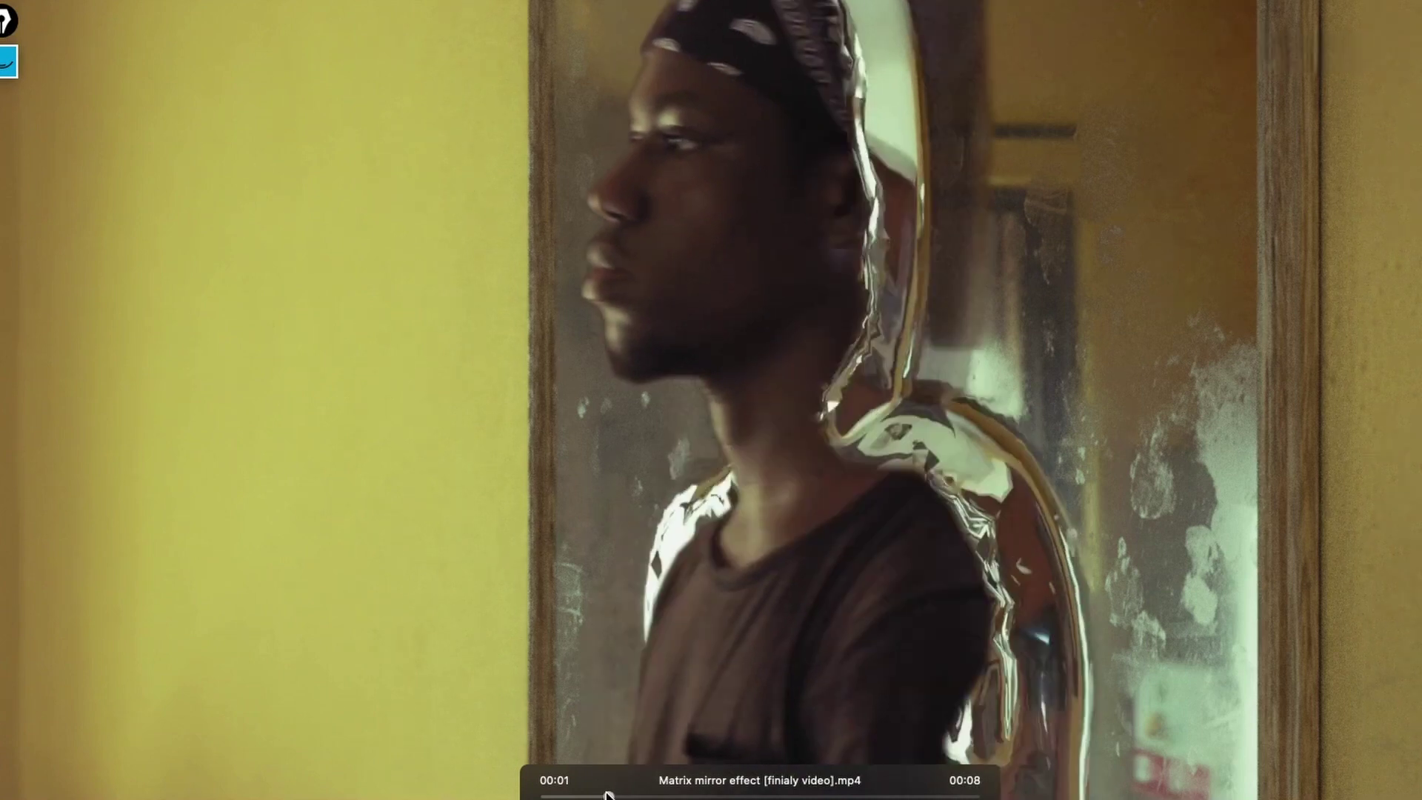
# Step: Rewind the final video to the face's emergence and step through those frames again to examine the mirror edges
pyautogui.click(598, 796)
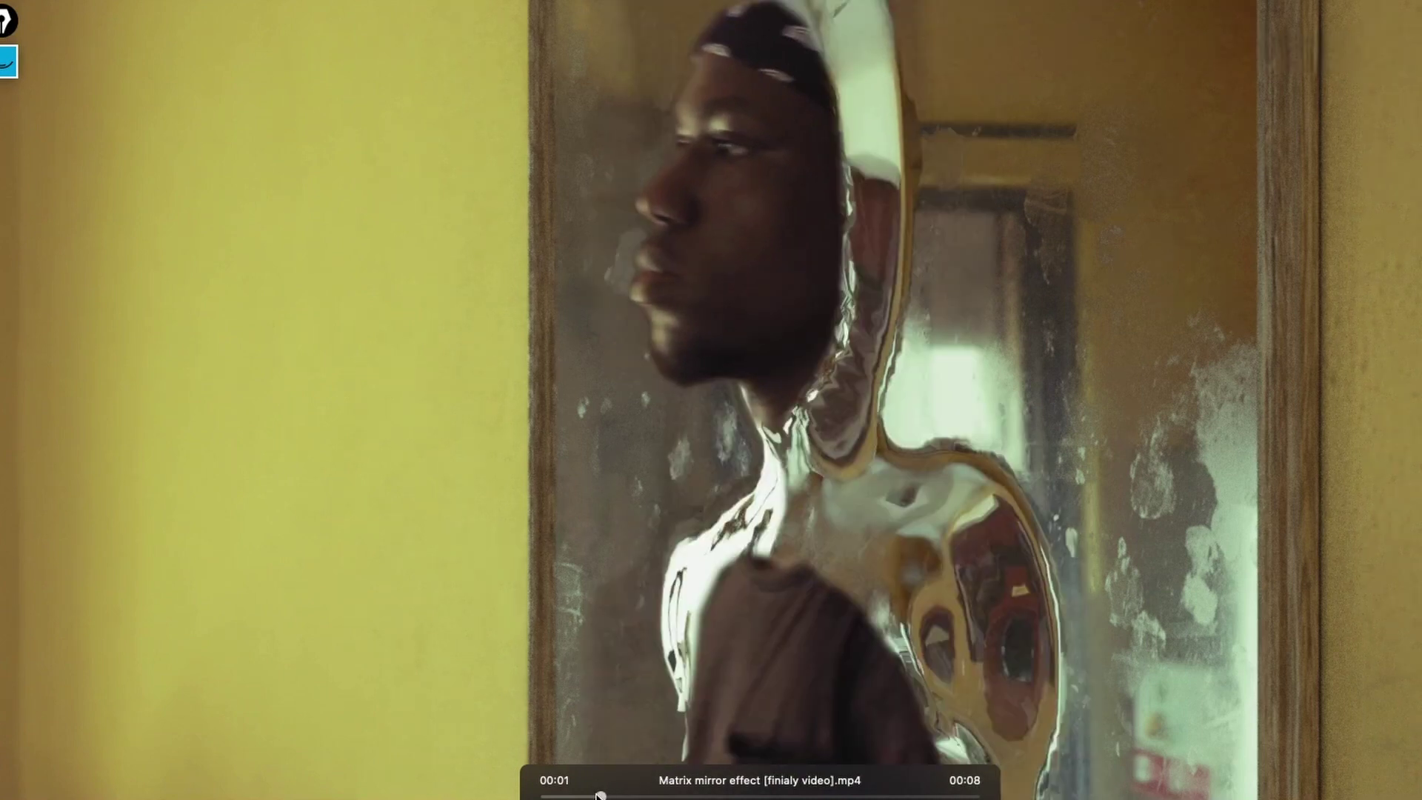
pyautogui.press('Right')
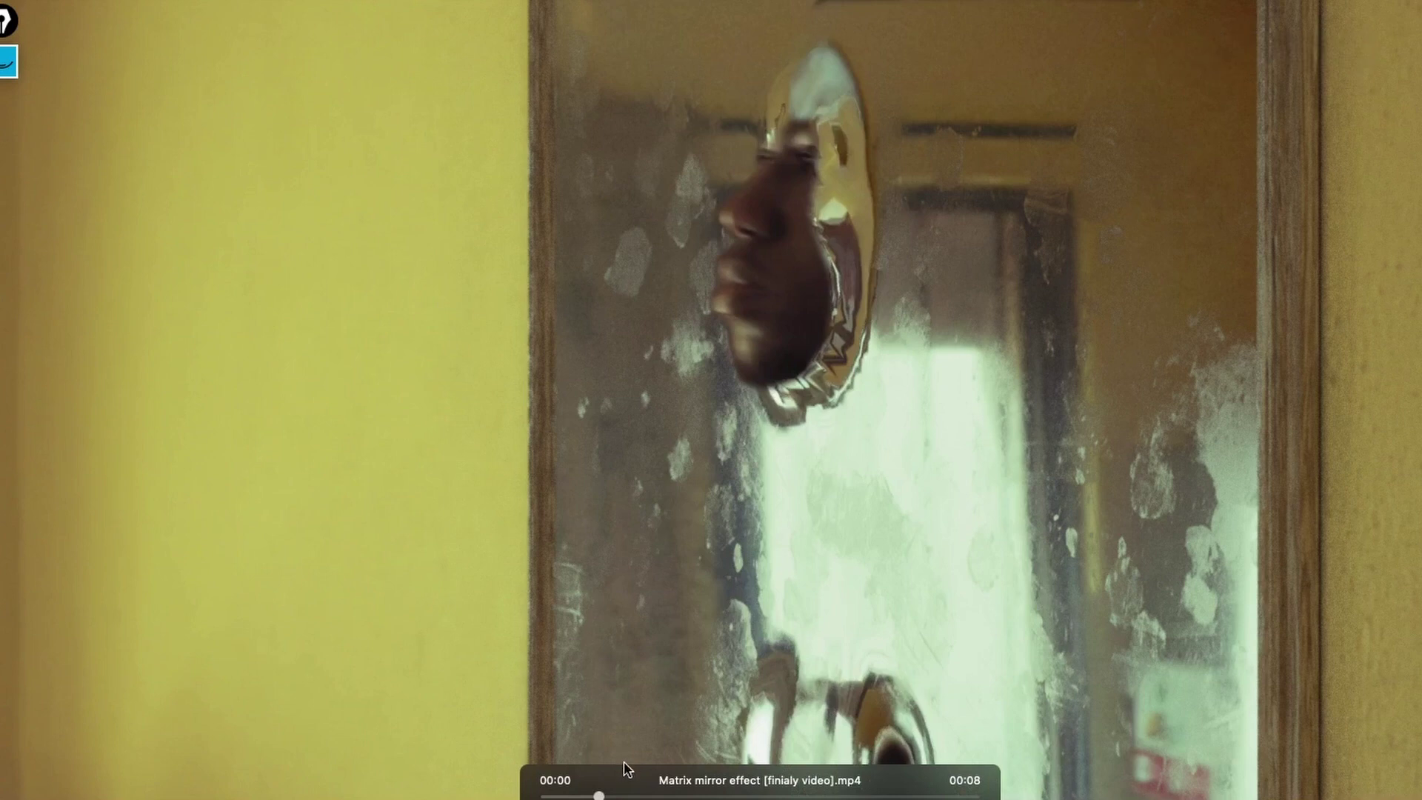
pyautogui.press('Right')
pyautogui.press('Right')
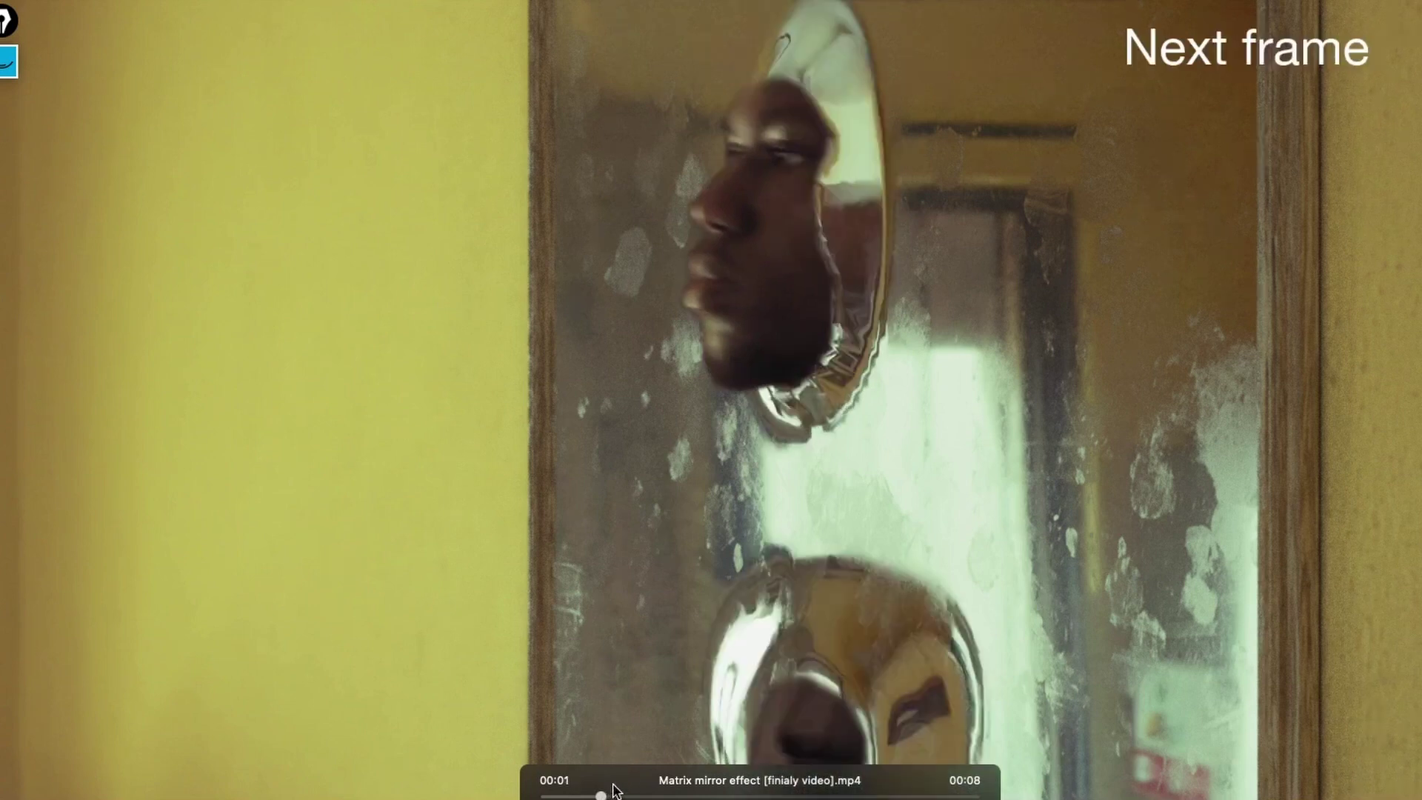
pyautogui.press('Right')
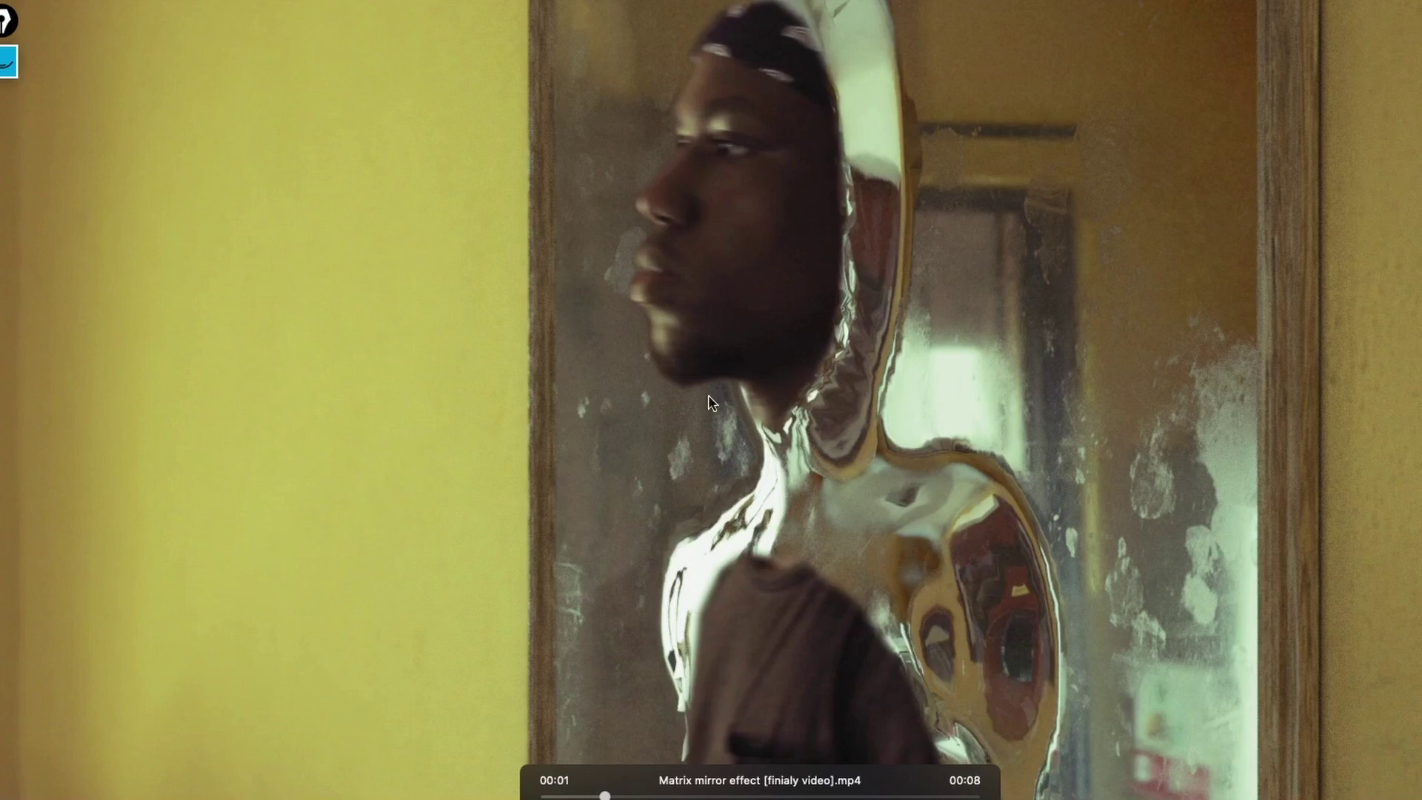
# Step: Play the final video from near its start, pausing at about 00:05 to examine the mirror ripples behind the man
pyautogui.click(581, 796)
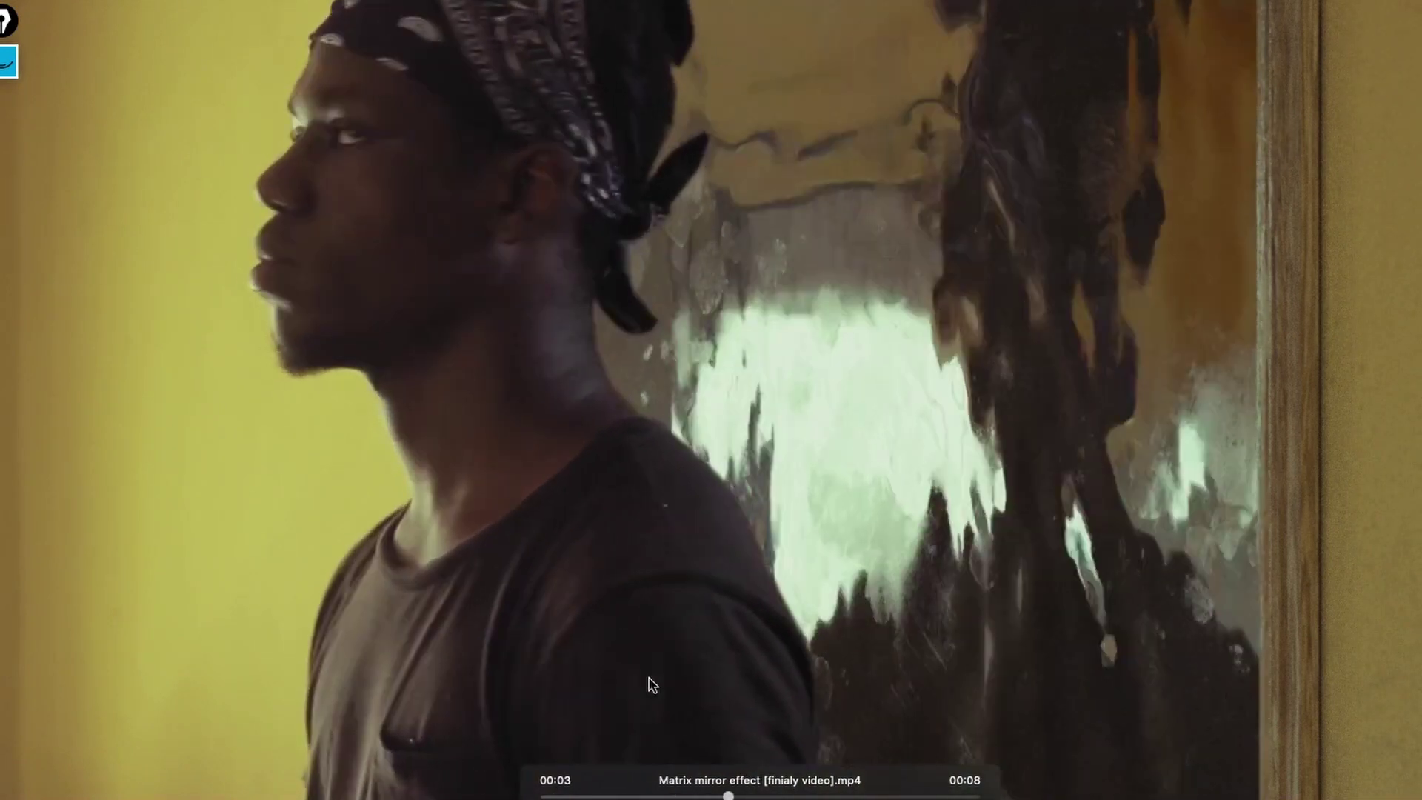
pyautogui.press('space')
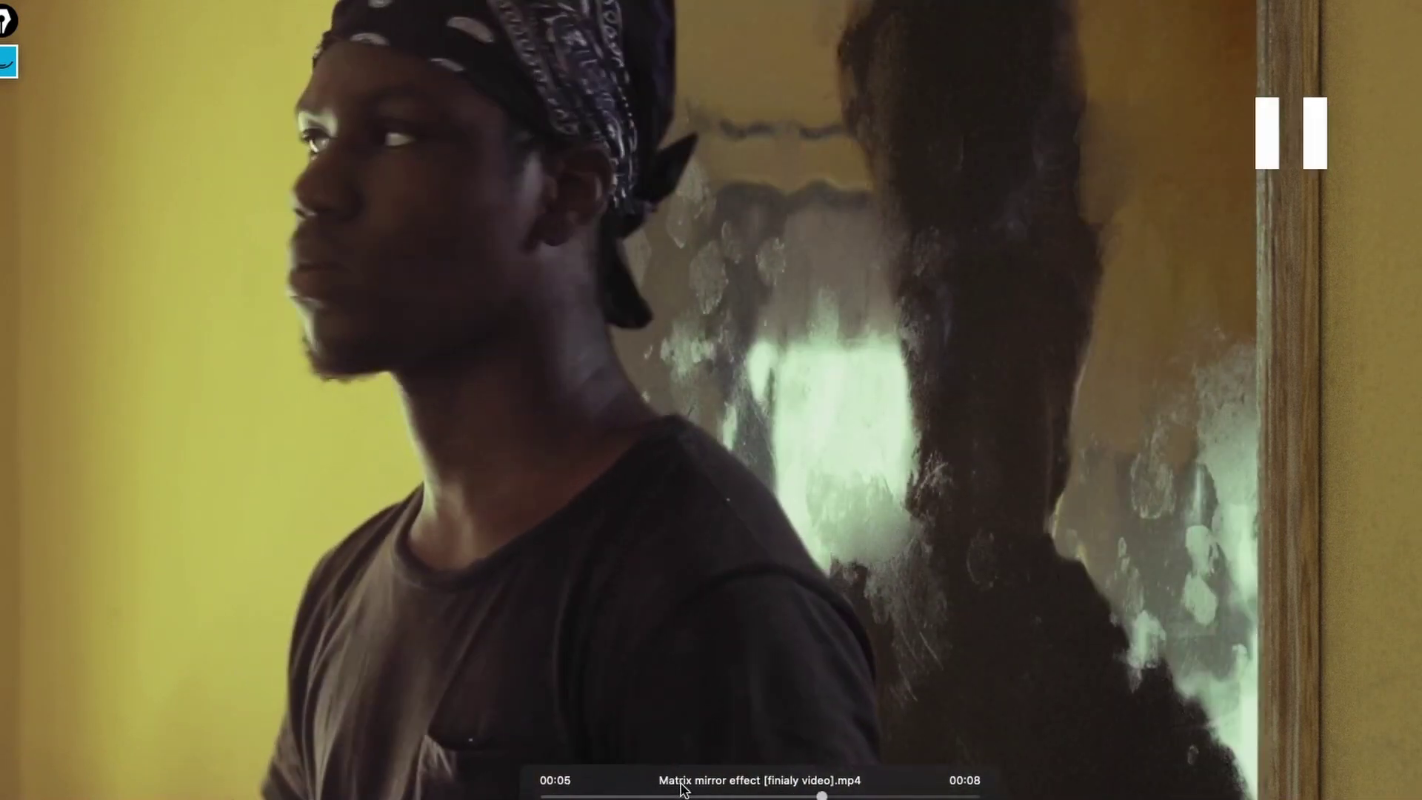
pyautogui.press('space')
pyautogui.press('space')
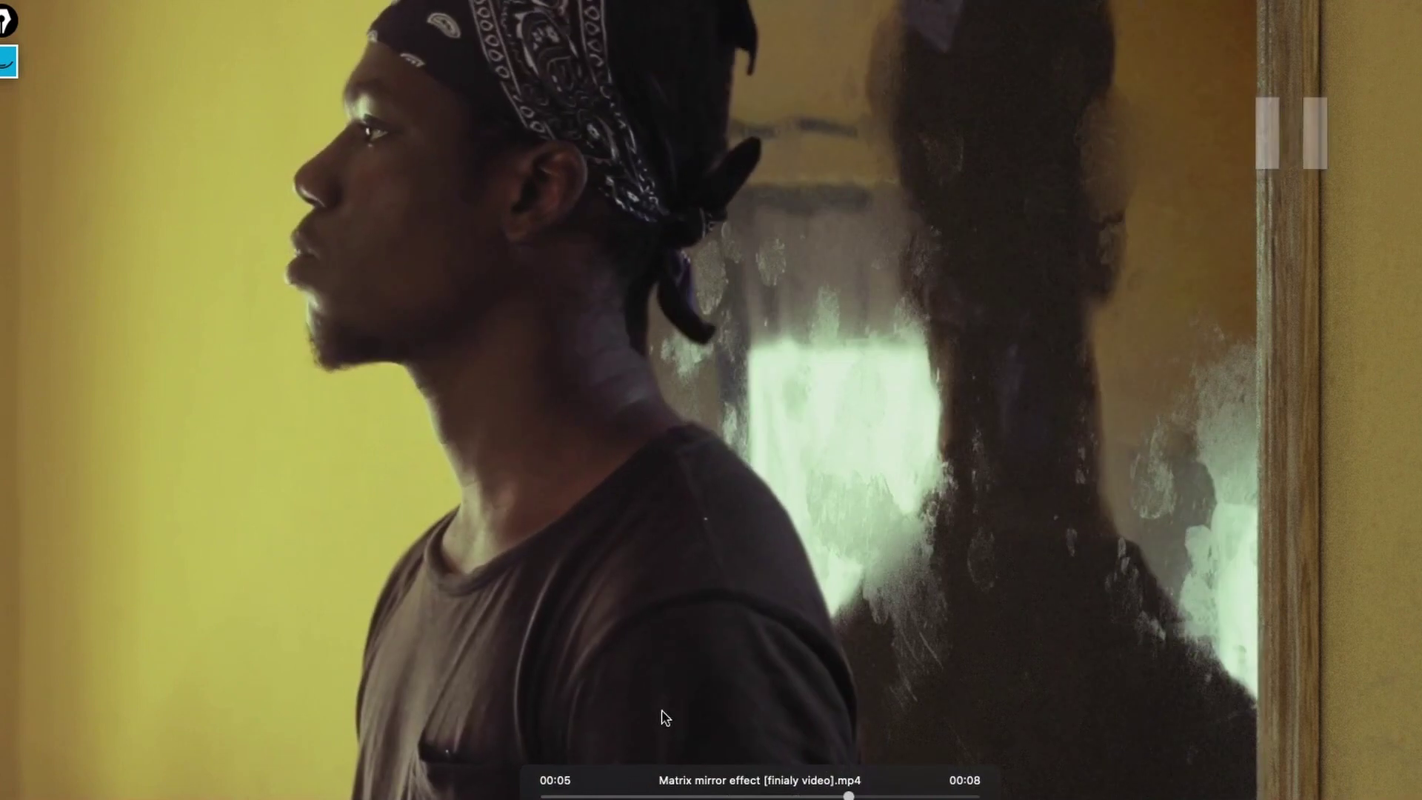
# Step: Rewind to the face's first emergence, play the video to about 00:04, and scrub back to the undisturbed mirror
pyautogui.click(618, 795)
pyautogui.moveTo(618, 795); pyautogui.dragTo(597, 794)
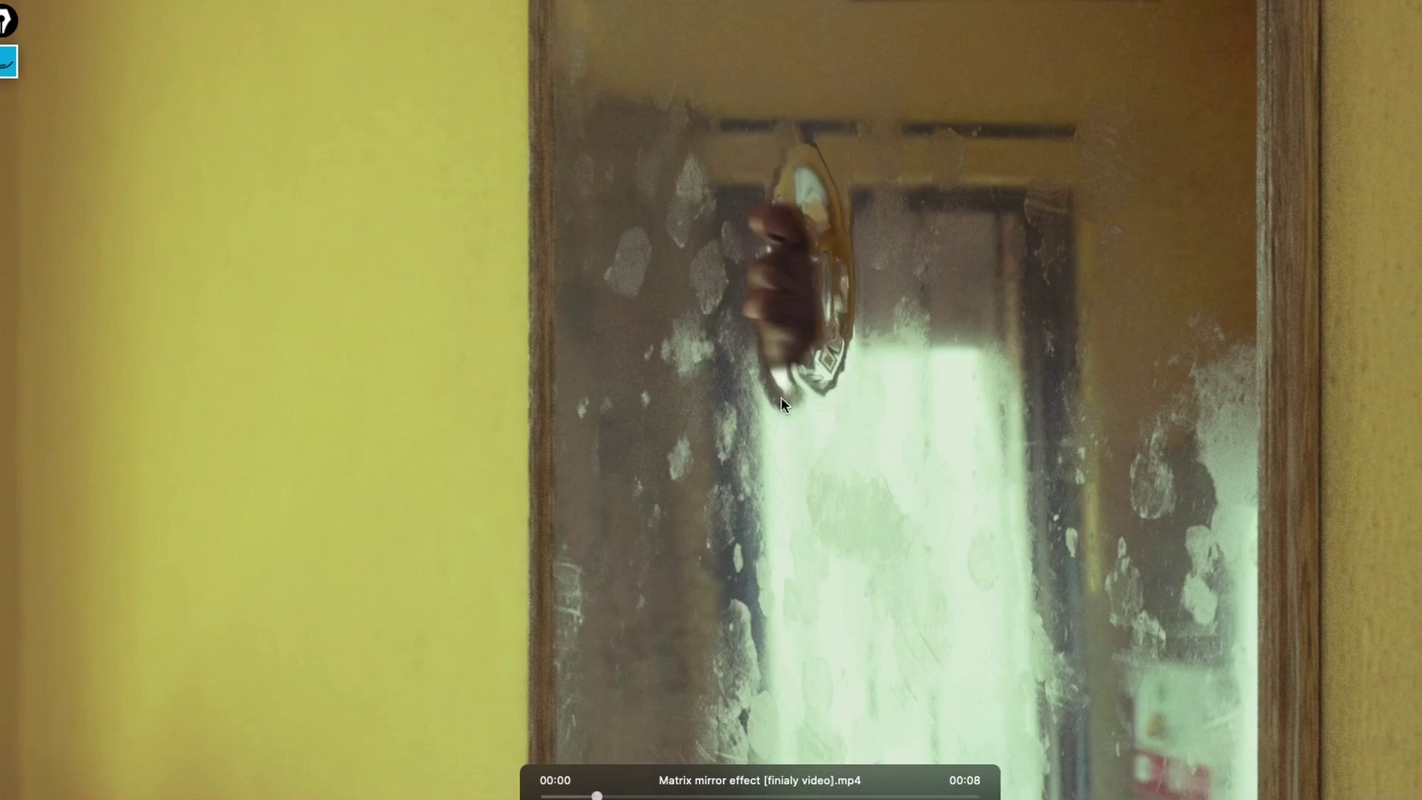
pyautogui.press('space')
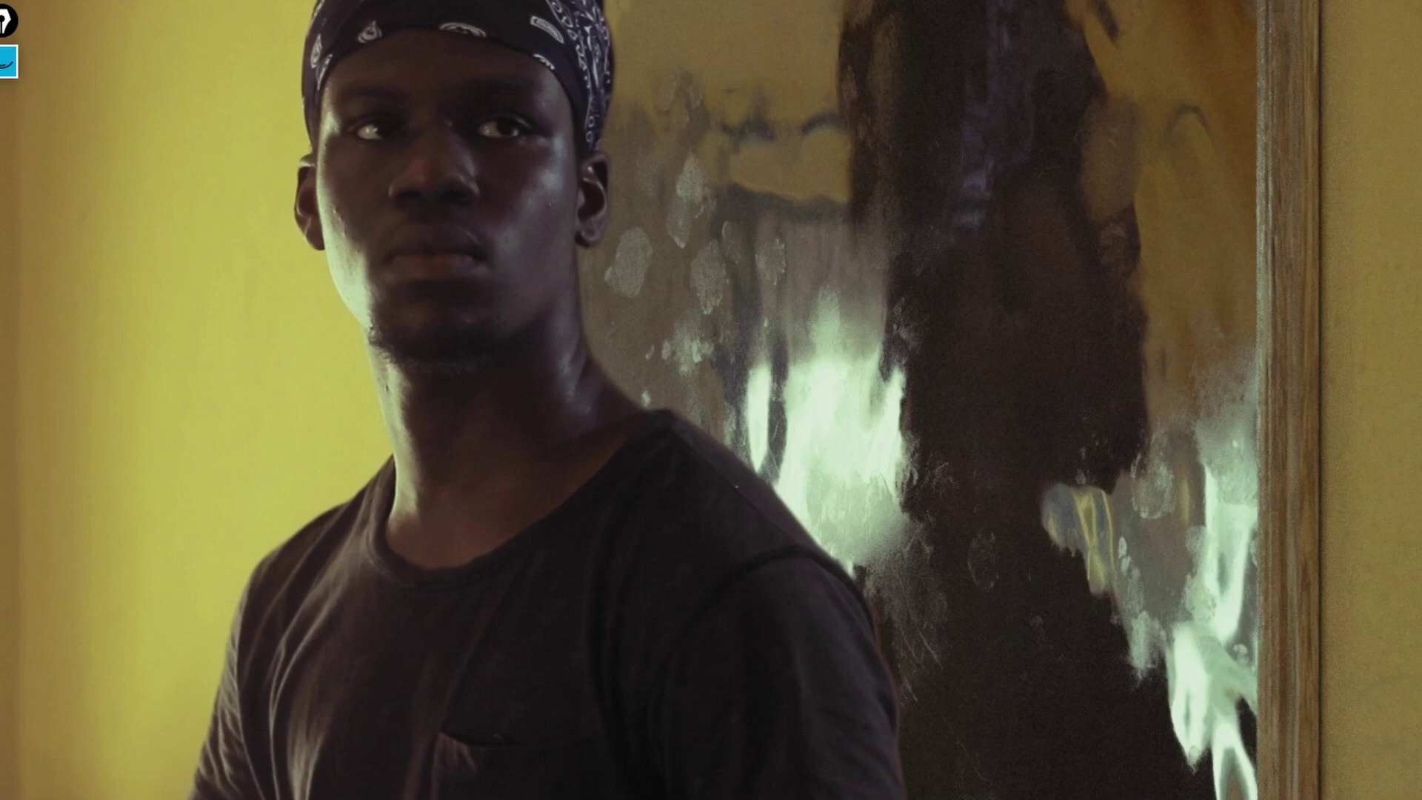
pyautogui.moveTo(481, 172)
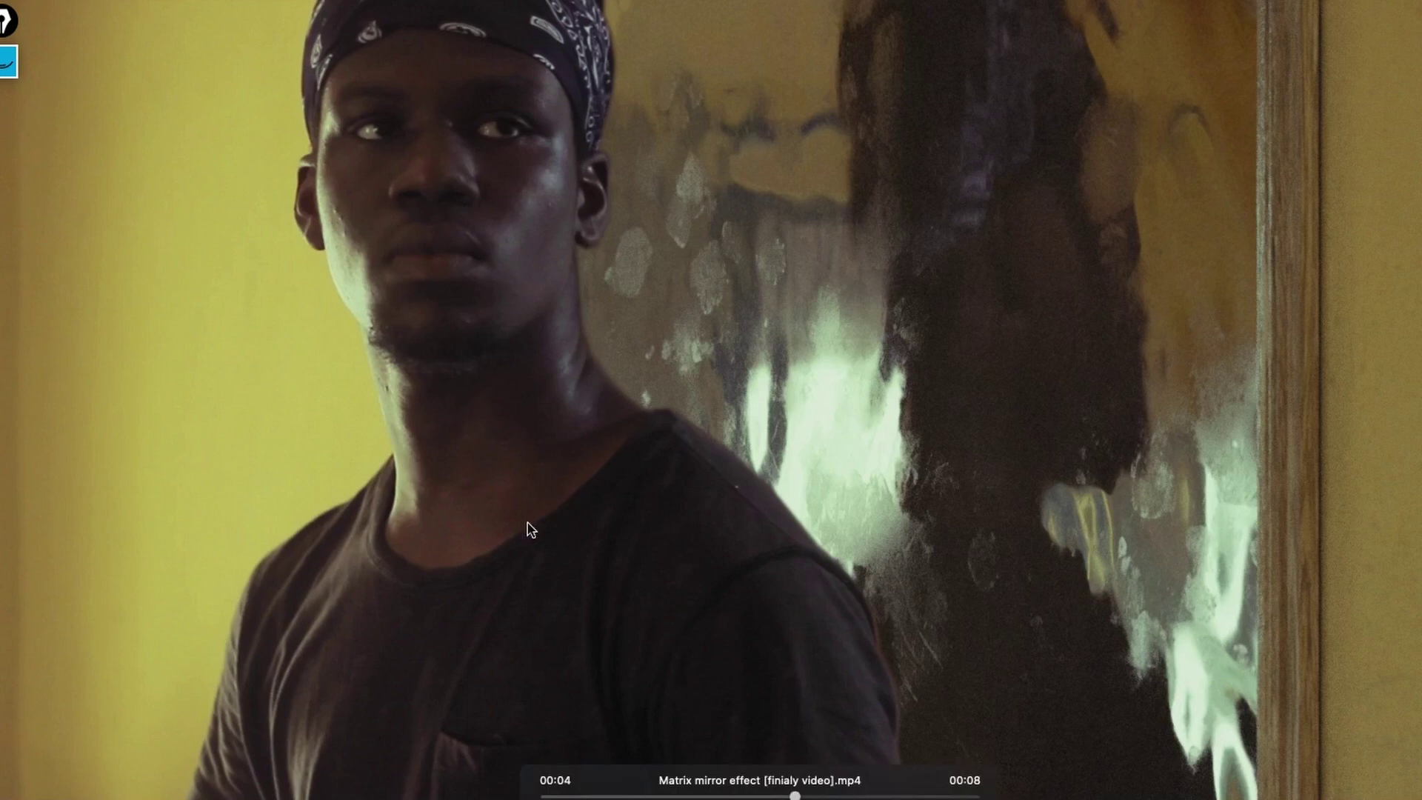
pyautogui.moveTo(786, 796); pyautogui.dragTo(590, 796)
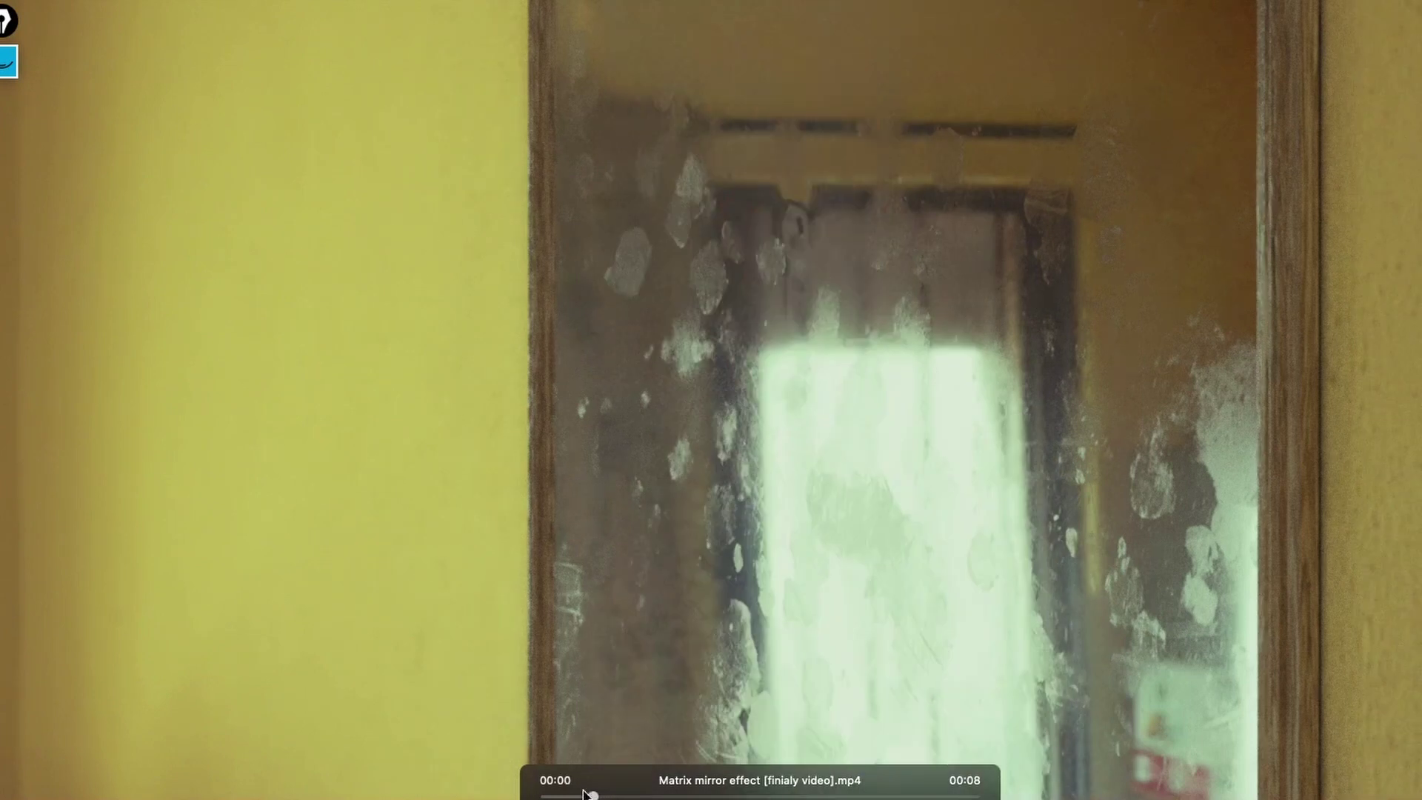